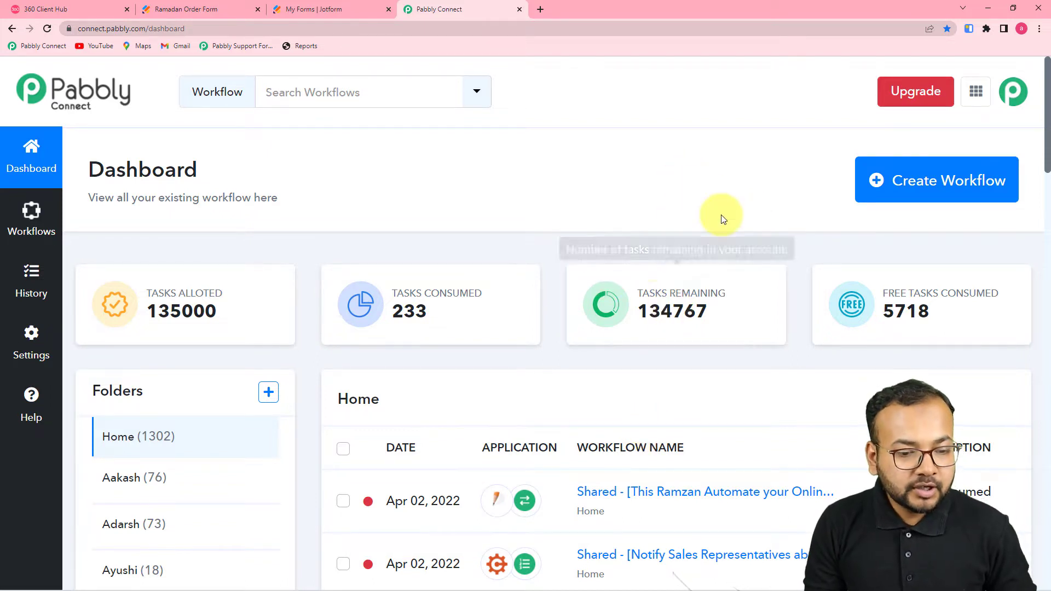
# Step: Create a new Pabbly Connect workflow named 'Automated Food Ordering System'
pyautogui.click(909, 182)
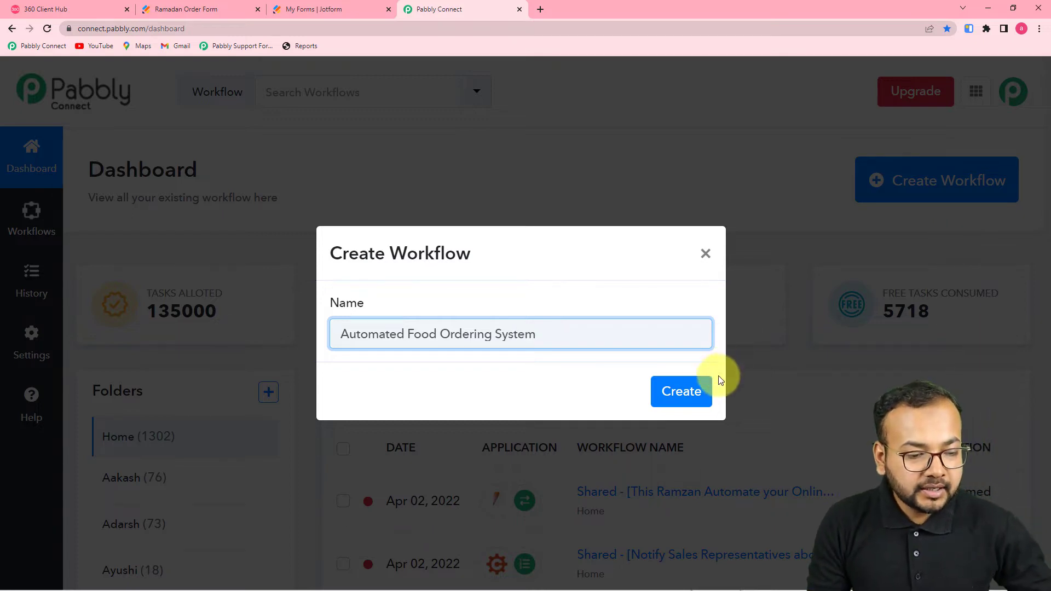
pyautogui.click(678, 389)
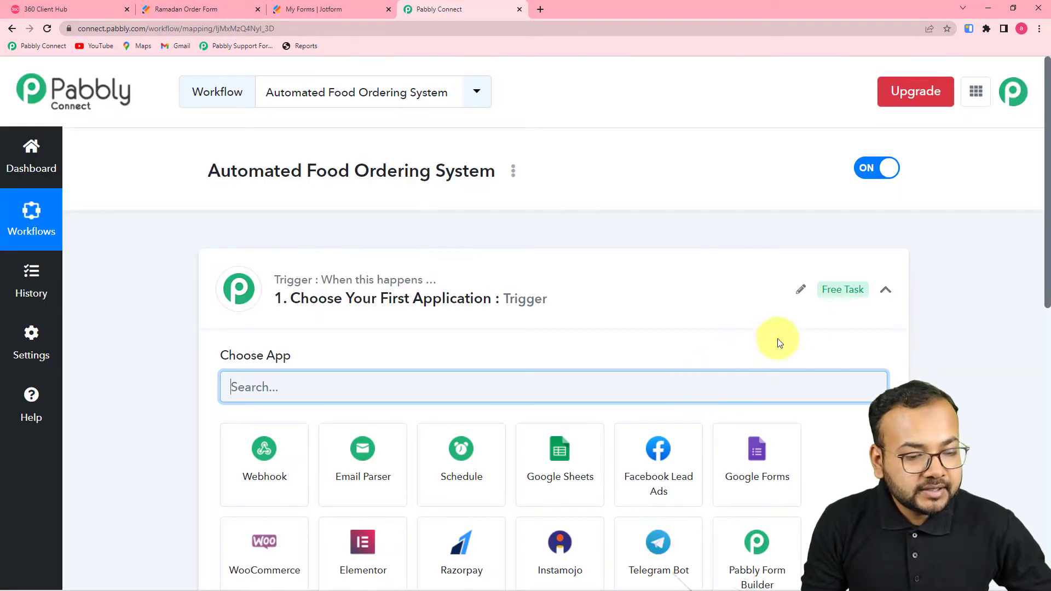
# Step: Collapse the empty trigger step's app chooser and bring up the Ramadan Order Form page
pyautogui.click(884, 290)
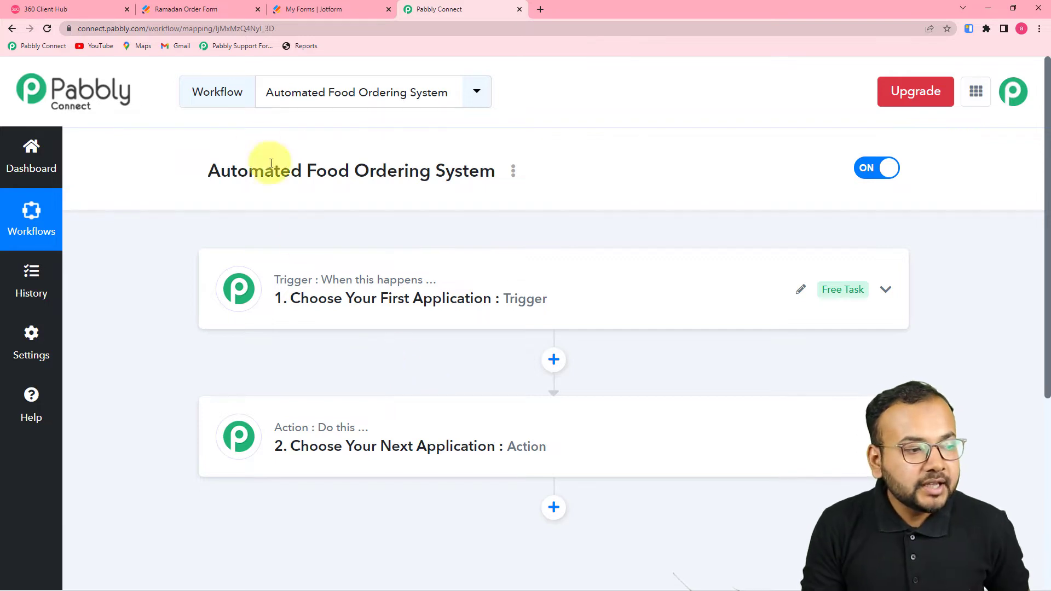
pyautogui.click(202, 11)
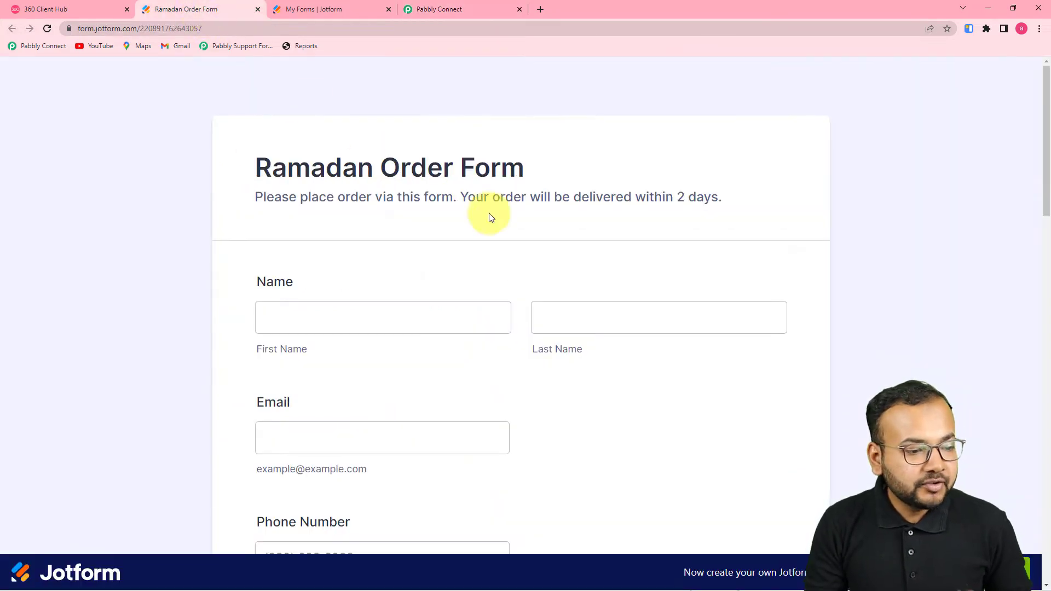
# Step: Look over the Ramadan Order Form's fields, then go to the My Forms list in Jotform
pyautogui.scroll(-3, 508, 280)
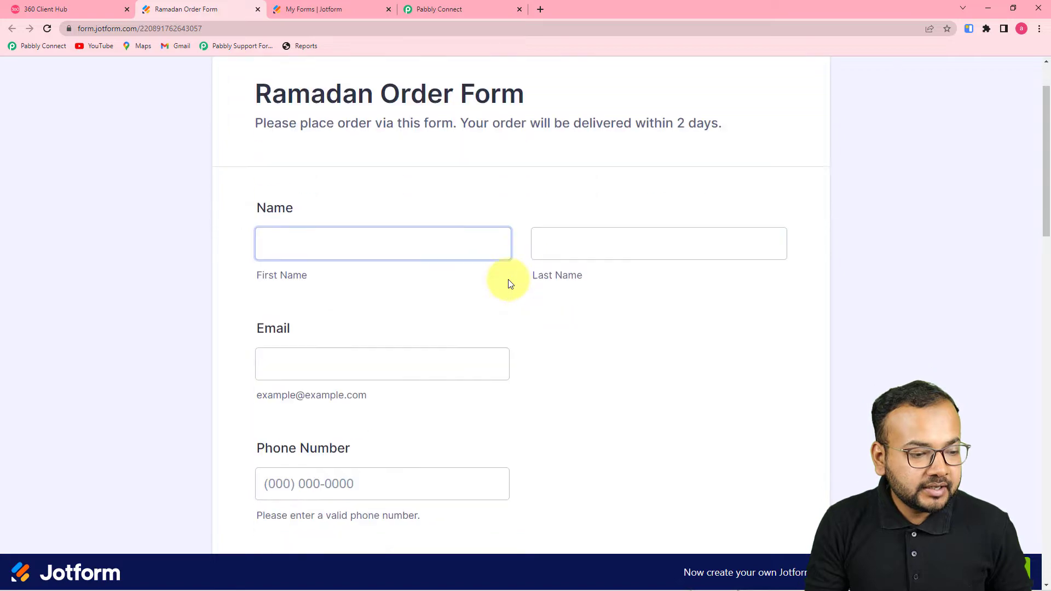
pyautogui.scroll(-15, 509, 284)
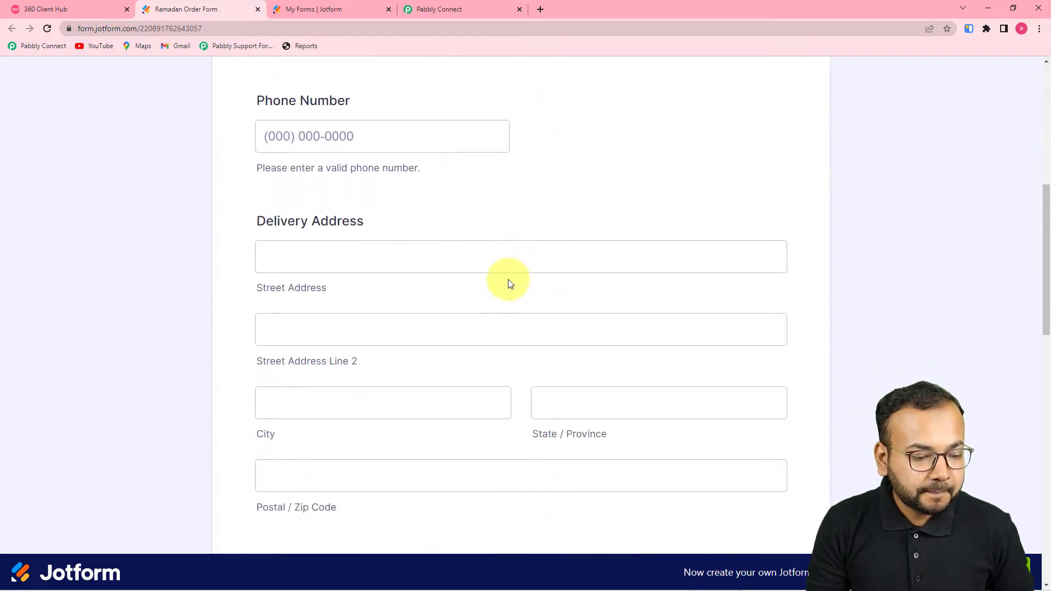
pyautogui.scroll(15, 509, 283)
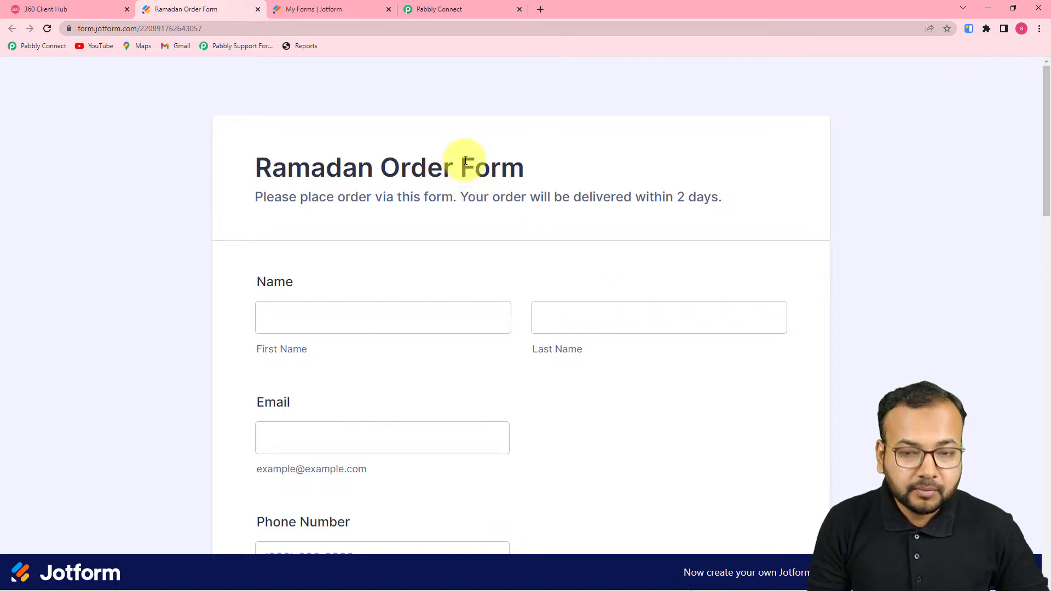
pyautogui.click(343, 16)
# Step: Set the workflow trigger to JotForm with the New Response event
pyautogui.click(447, 10)
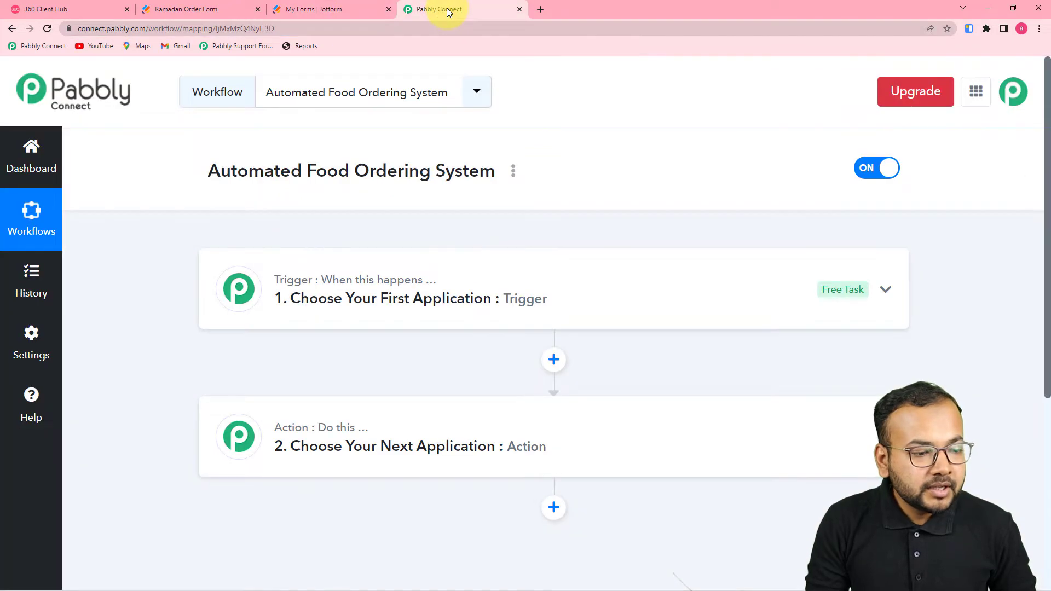
pyautogui.click(391, 300)
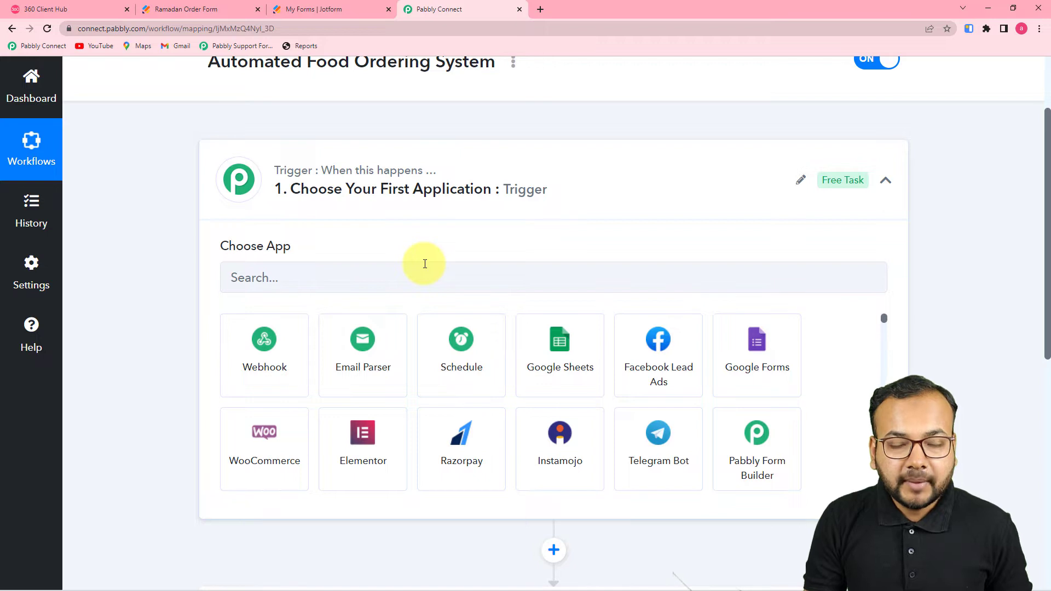
pyautogui.click(309, 285)
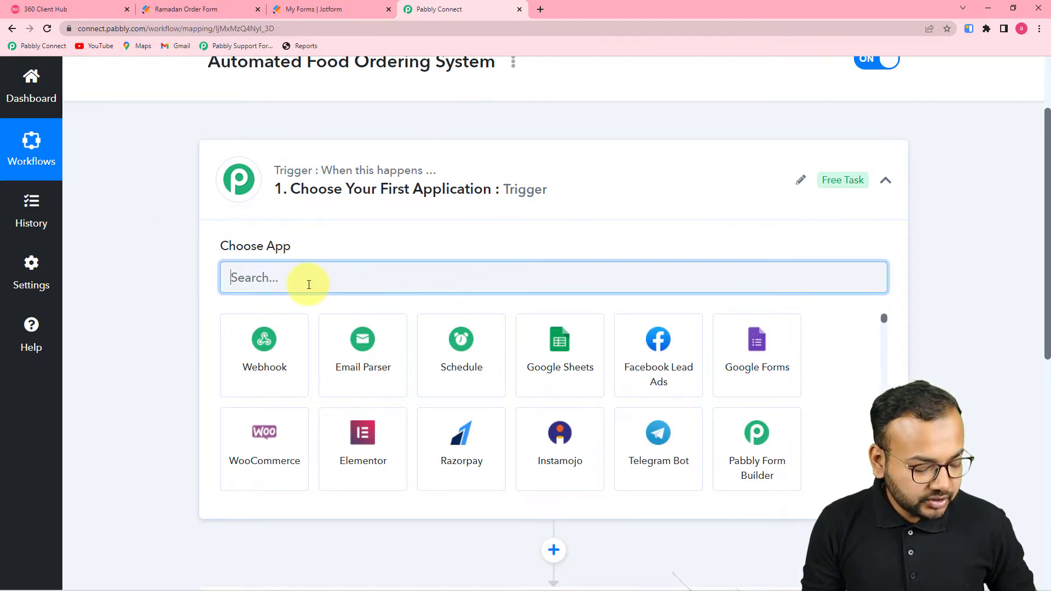
pyautogui.write('jot')
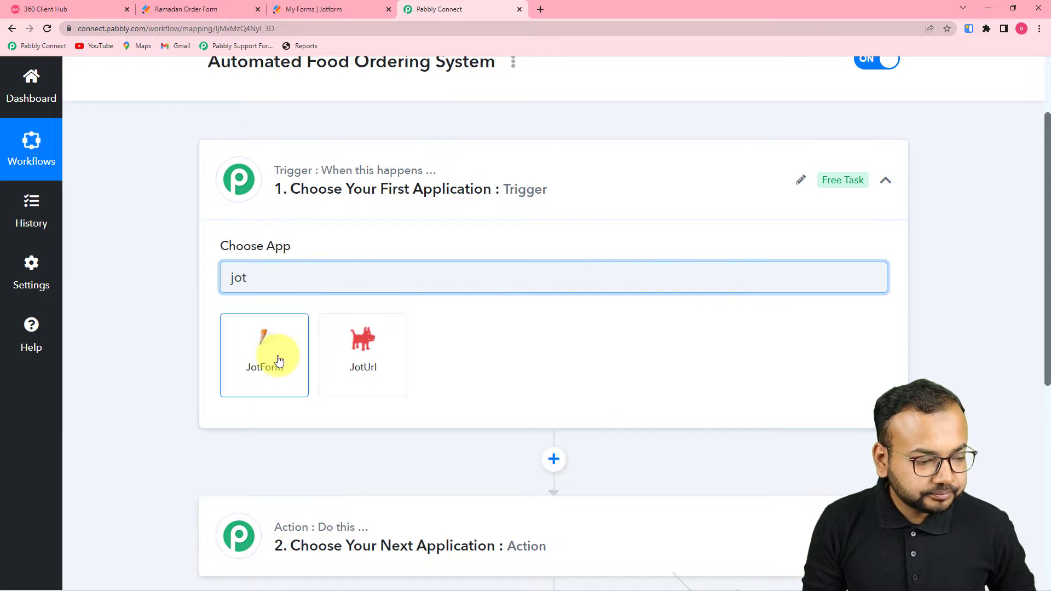
pyautogui.click(277, 357)
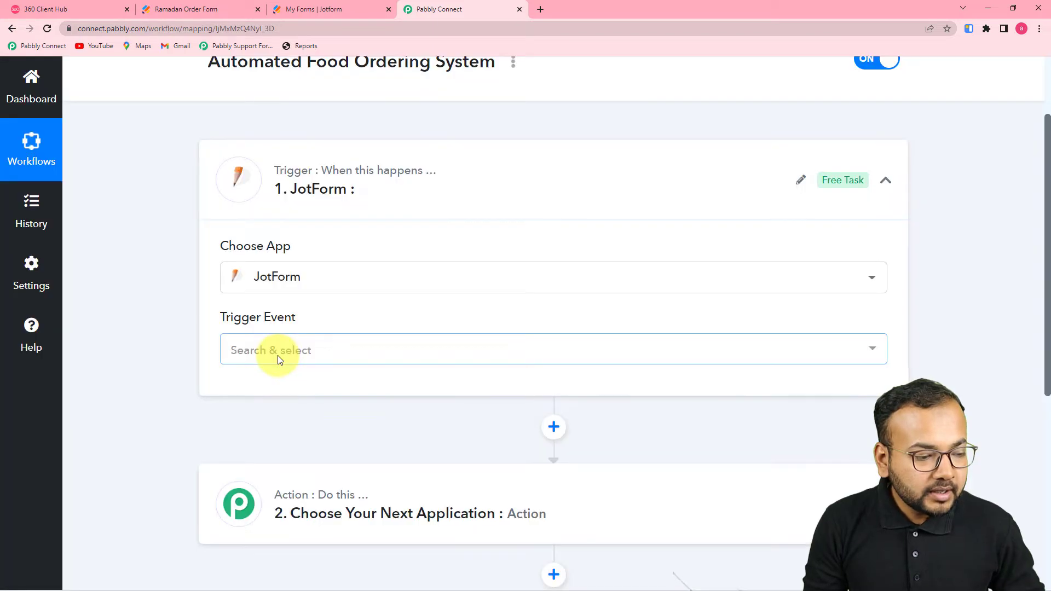
pyautogui.click(279, 359)
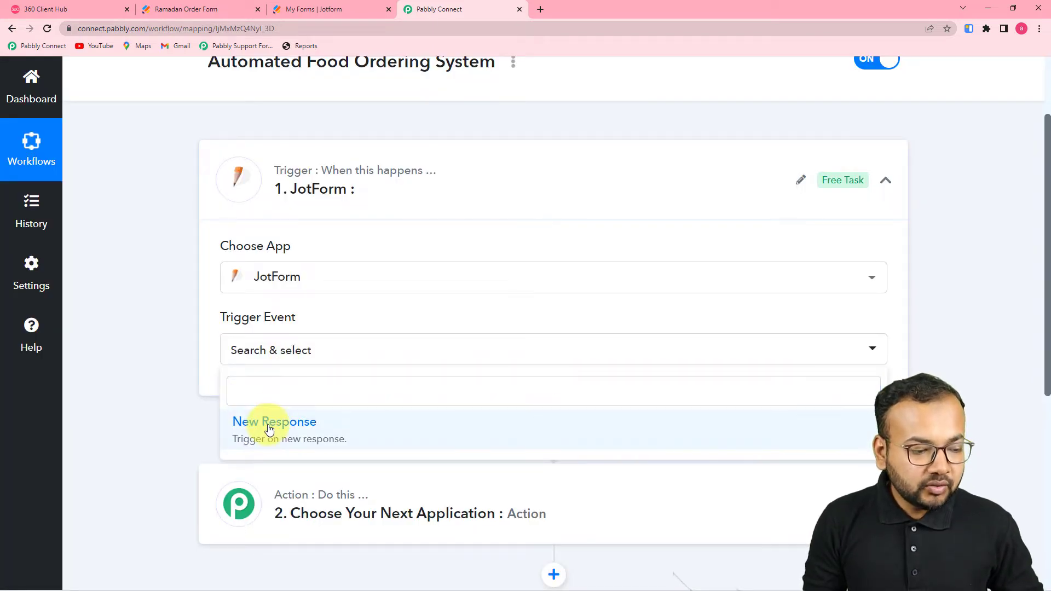
pyautogui.click(269, 427)
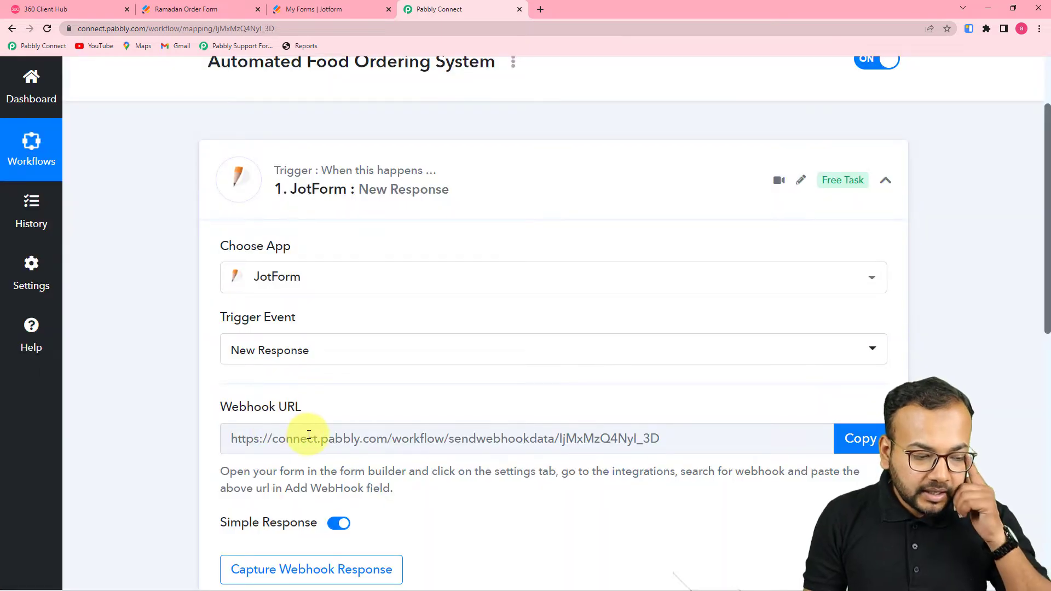
# Step: Copy the trigger's webhook URL and return to the Jotform forms list
pyautogui.scroll(-3, 249, 419)
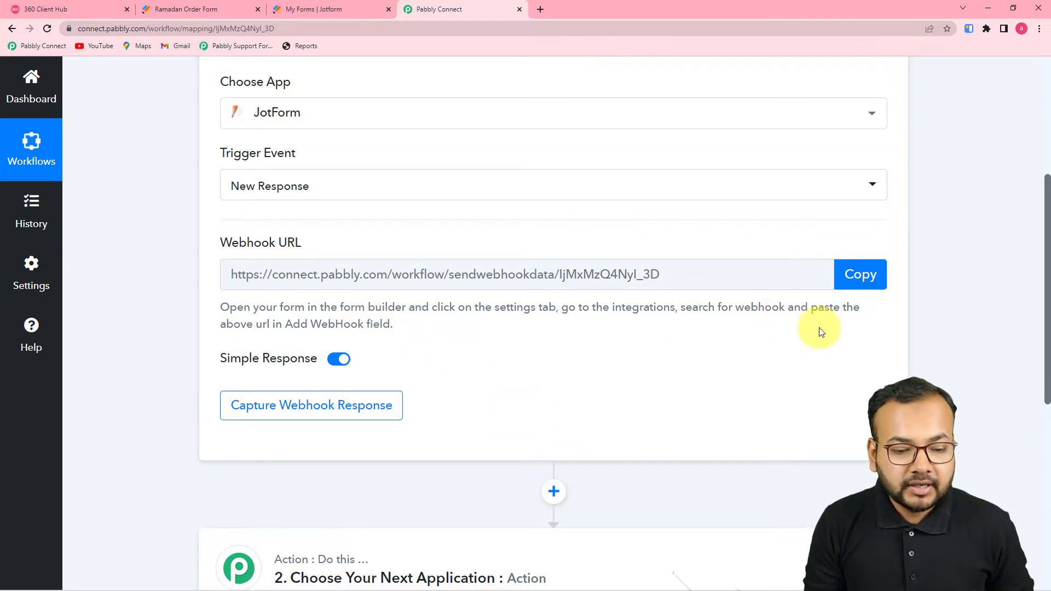
pyautogui.click(861, 274)
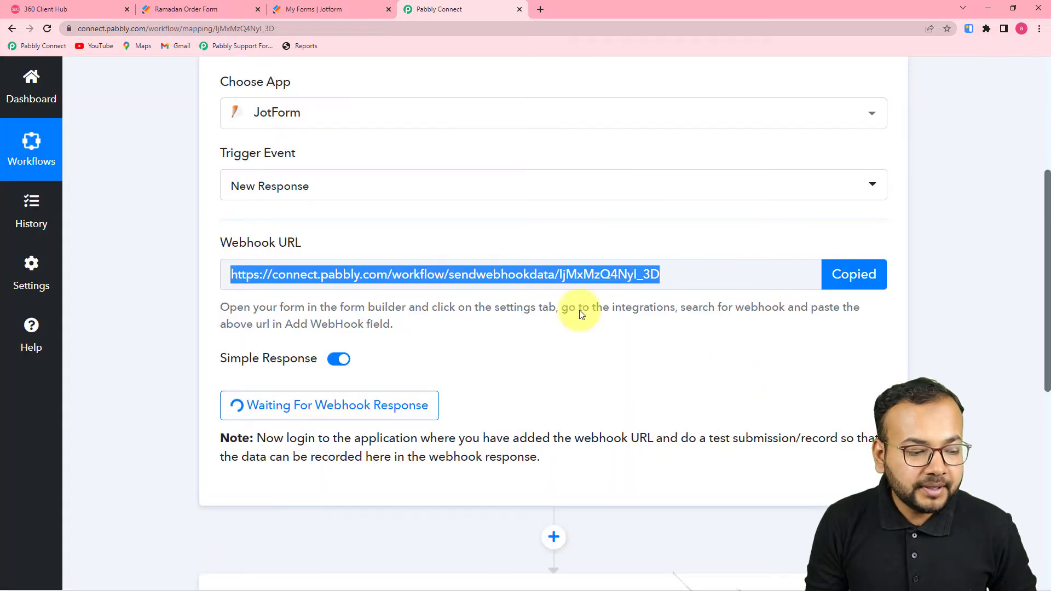
pyautogui.click(321, 9)
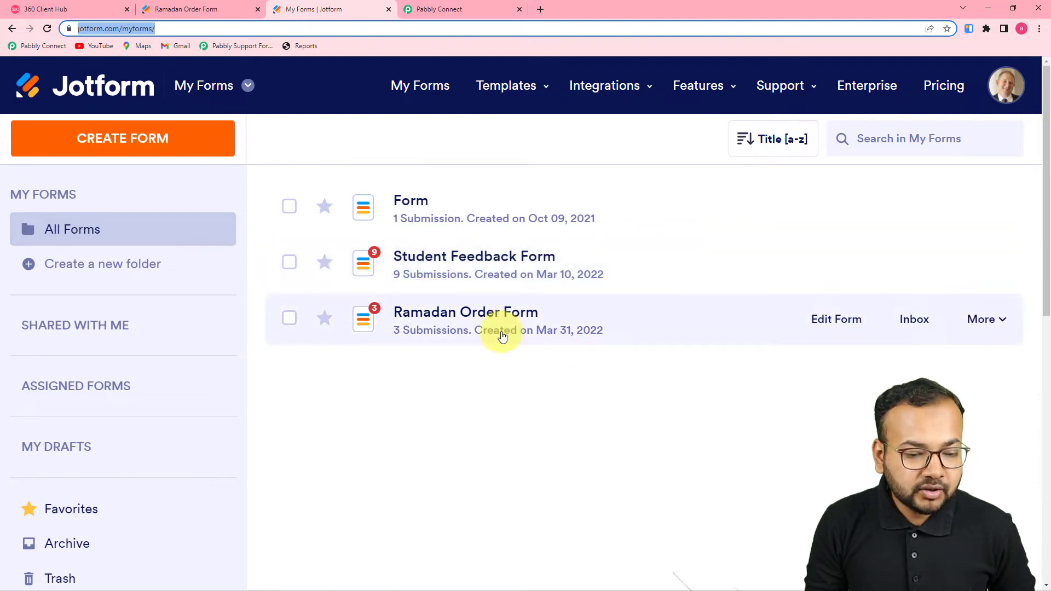
# Step: Open the Ramadan Order Form's settings and view its existing WebHooks integration
pyautogui.click(988, 323)
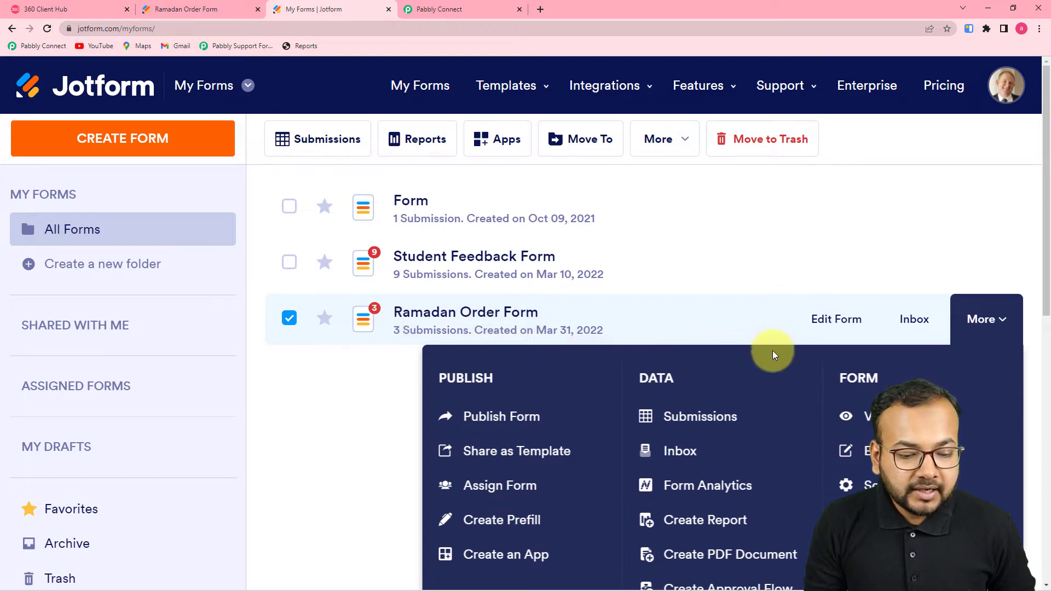
pyautogui.click(865, 485)
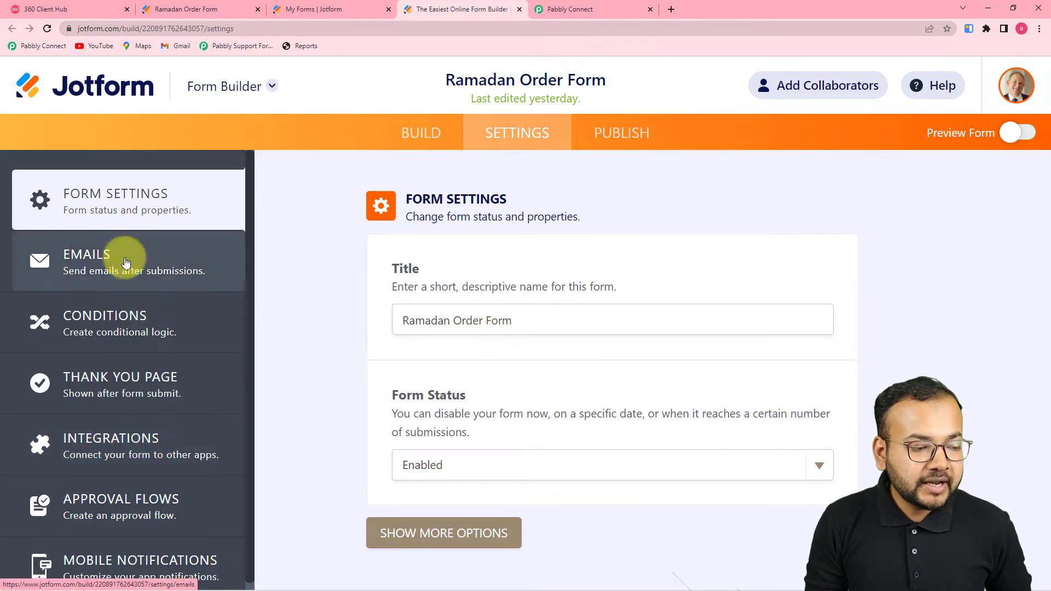
pyautogui.click(98, 448)
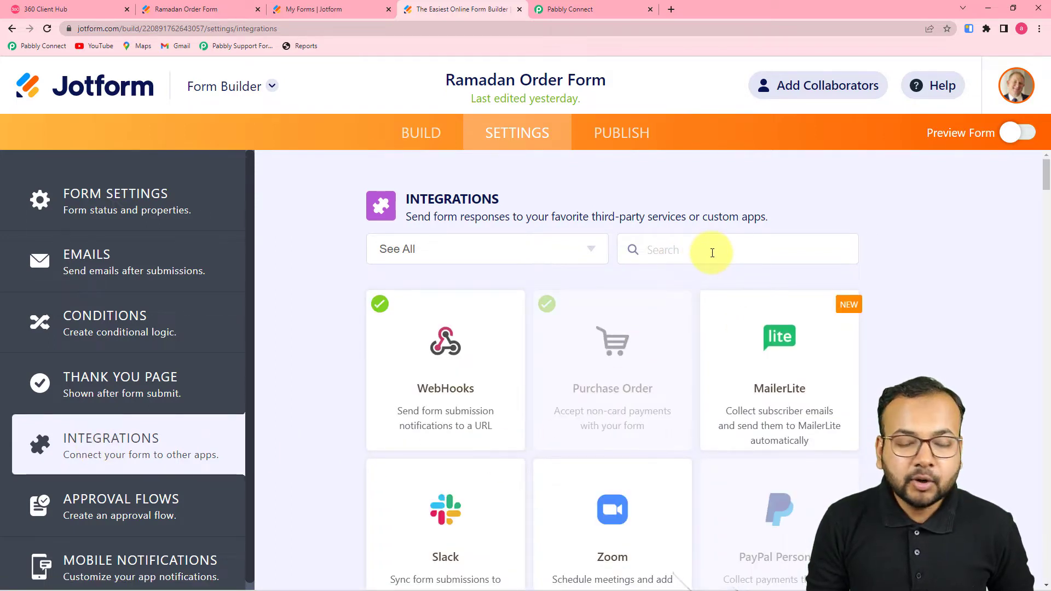
pyautogui.click(462, 406)
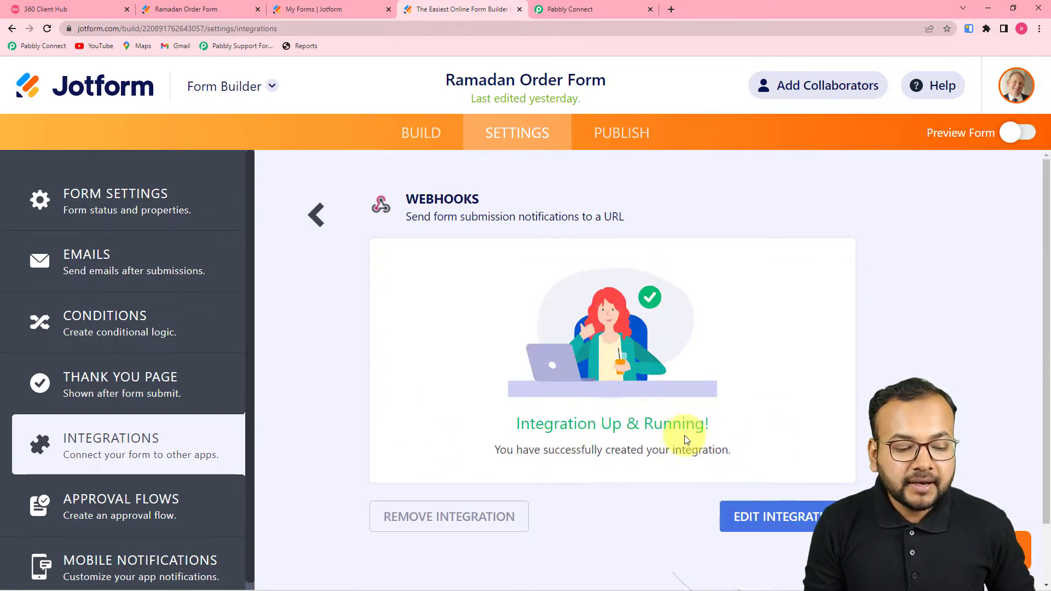
# Step: Remove the old webhook integration and start a new WebHooks integration
pyautogui.click(476, 519)
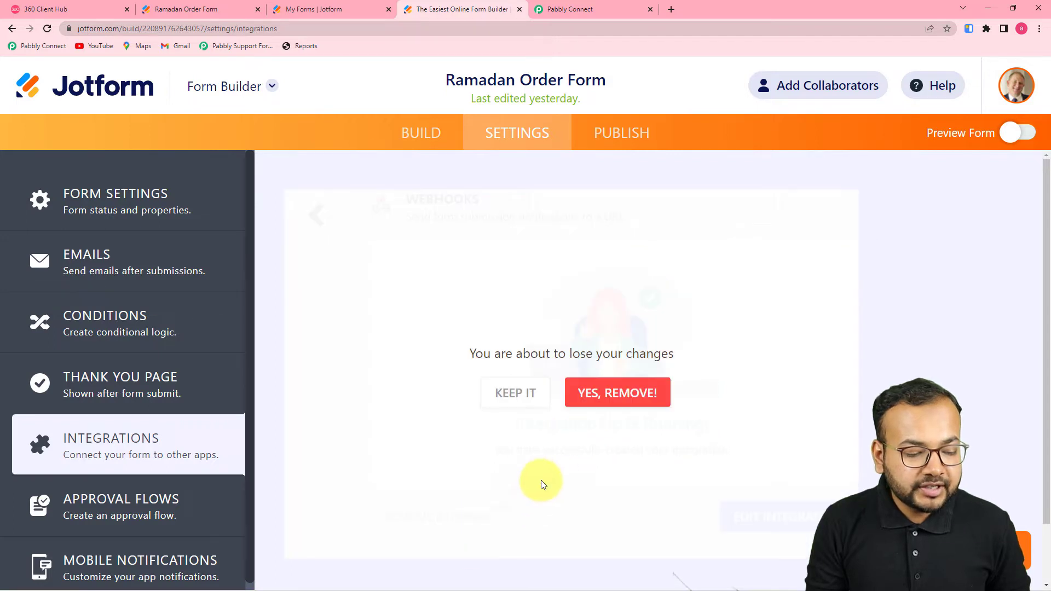
pyautogui.click(615, 395)
pyautogui.click(718, 252)
pyautogui.write('we')
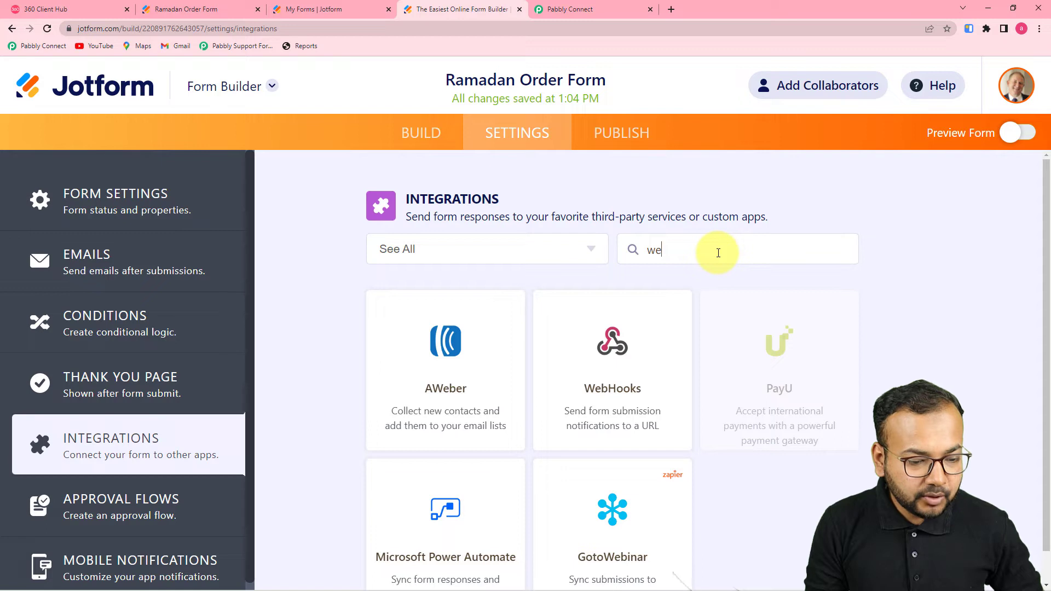
pyautogui.click(637, 371)
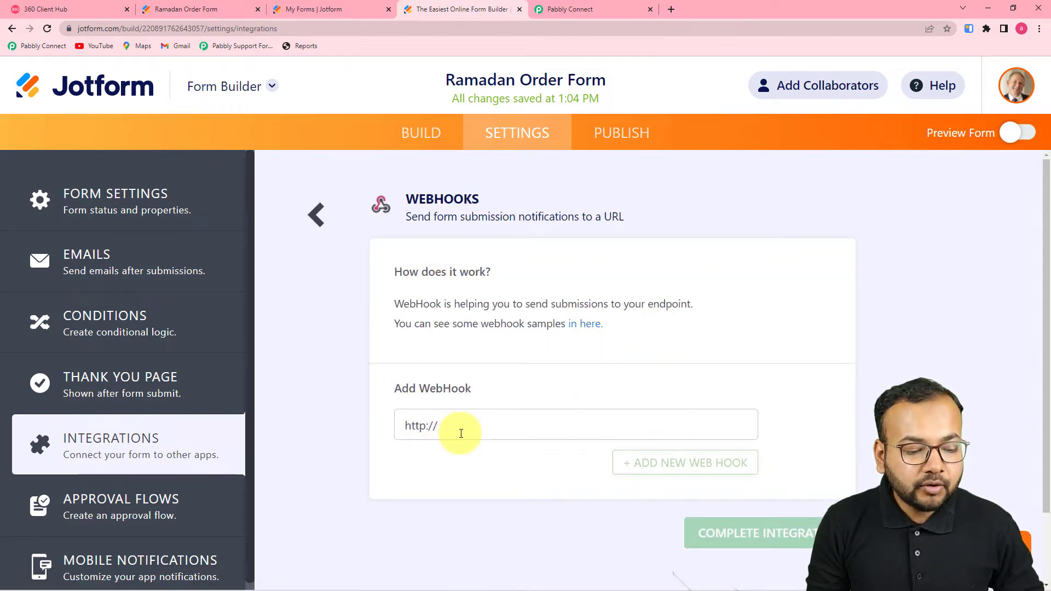
# Step: Paste the Pabbly webhook URL, complete the integration, and return to Pabbly Connect
pyautogui.press('BackSpace')
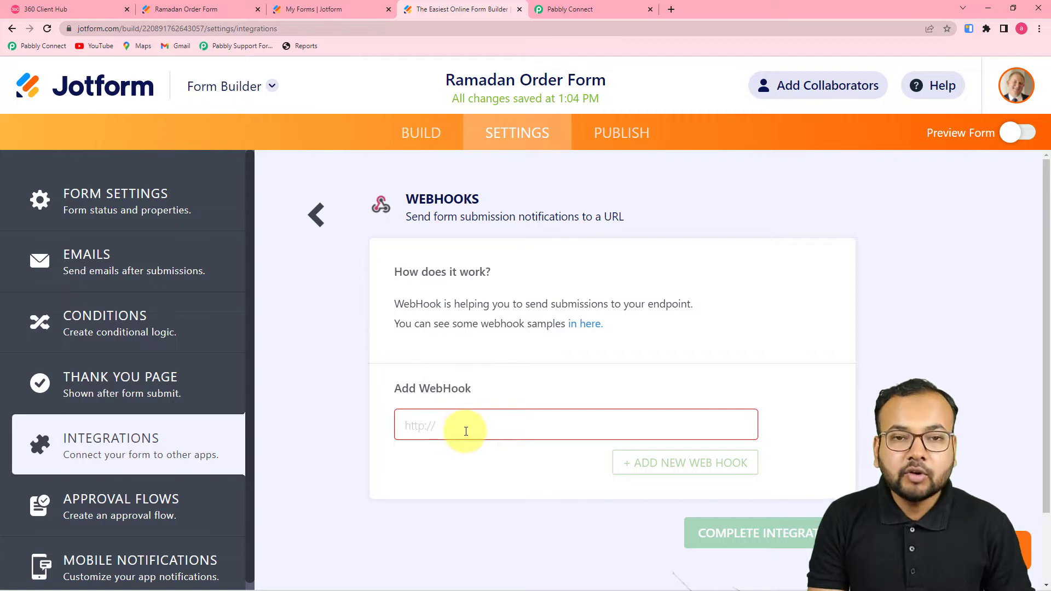
pyautogui.rightClick(466, 431)
pyautogui.click(491, 353)
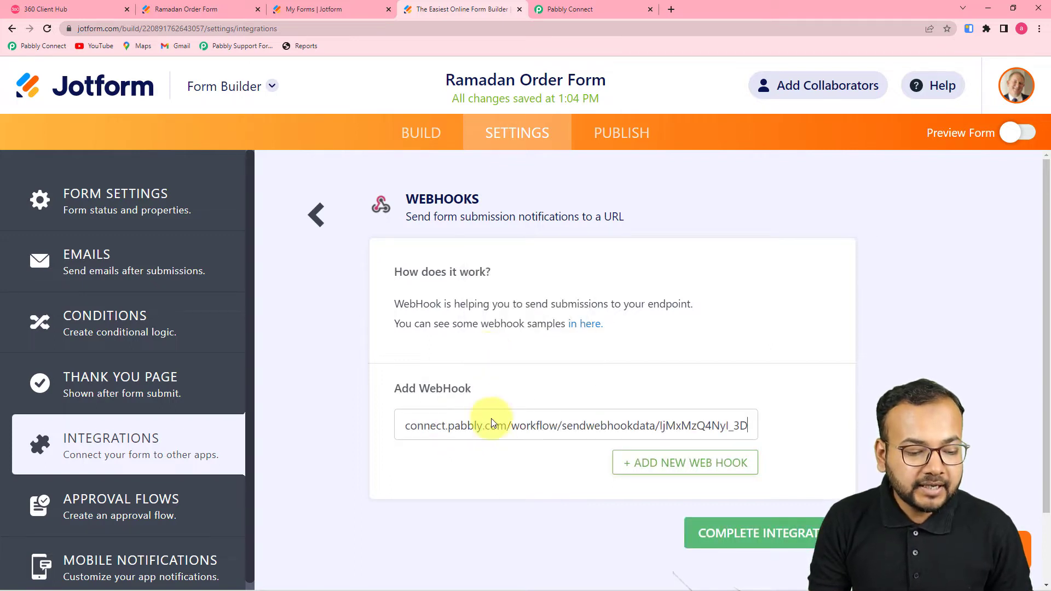
pyautogui.click(717, 534)
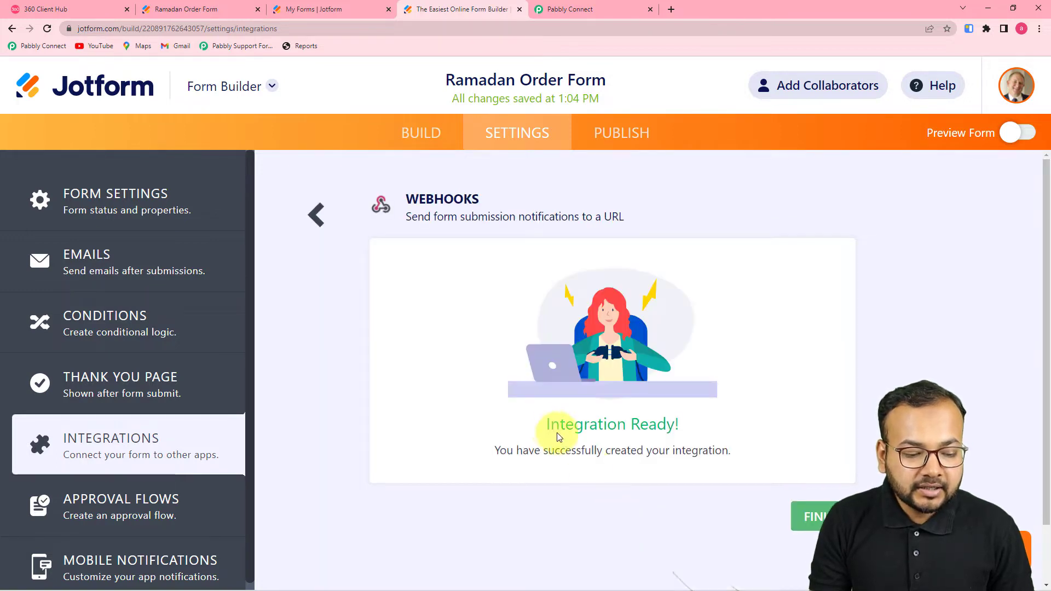
pyautogui.click(611, 16)
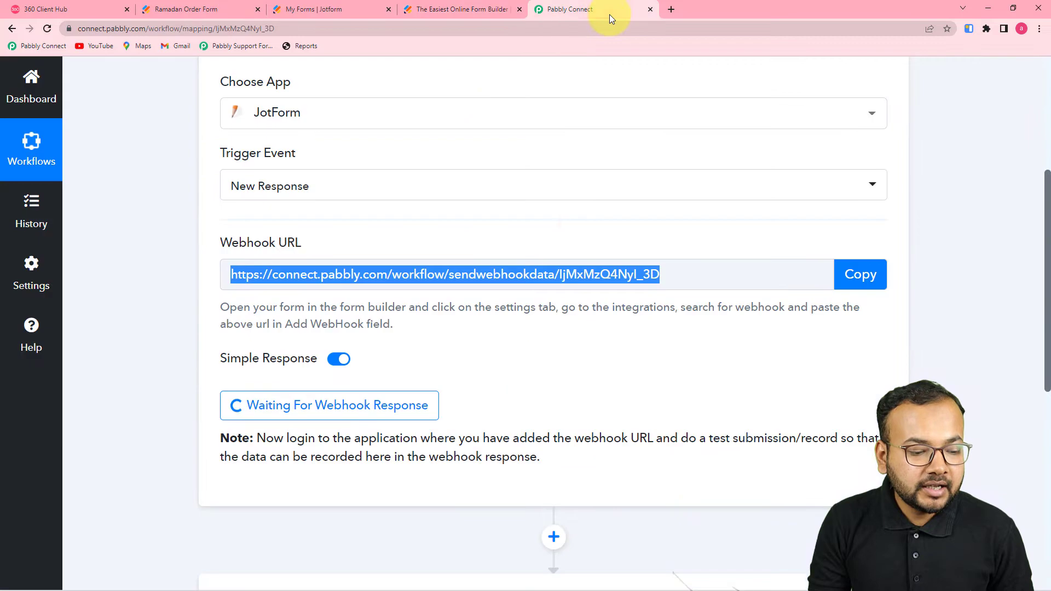
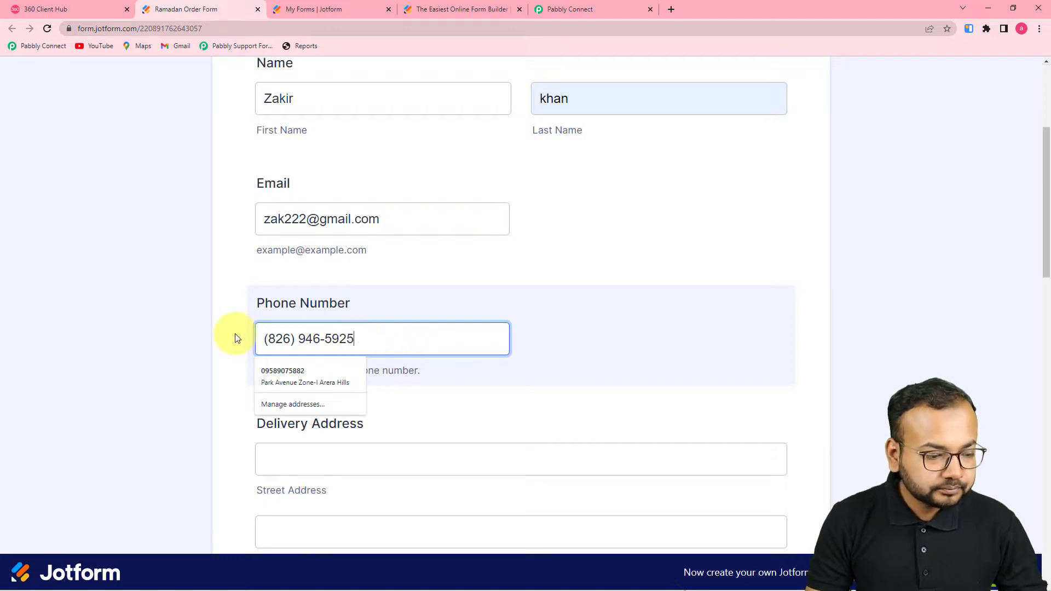
# Step: Correct the phone number and fill the delivery address from Chrome's saved autofill
pyautogui.press('BackSpace')
pyautogui.press('BackSpace')
pyautogui.press('BackSpace')
pyautogui.press('BackSpace')
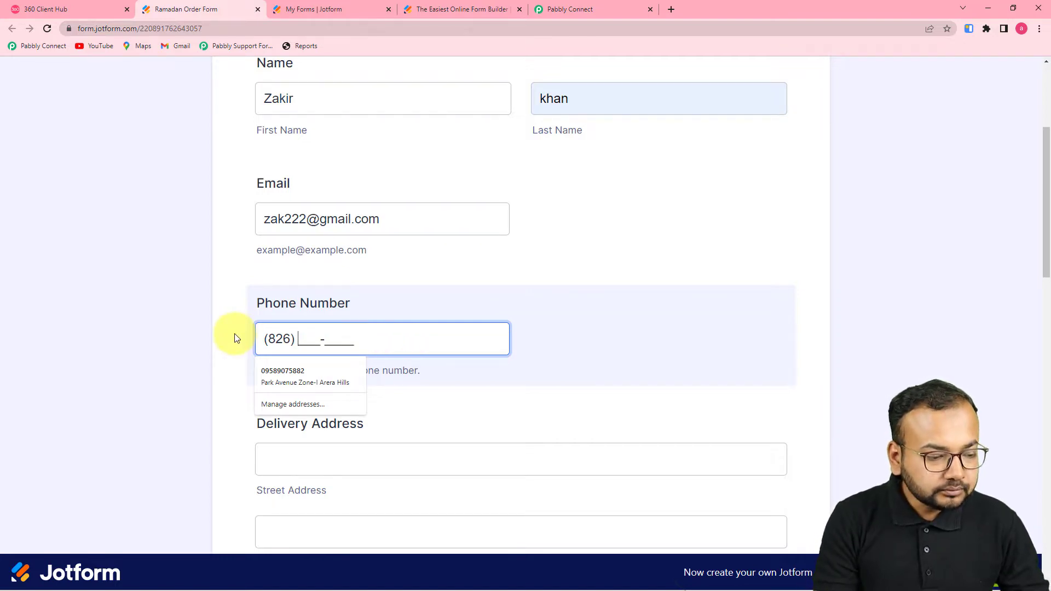
pyautogui.press('BackSpace')
pyautogui.press('BackSpace')
pyautogui.press('BackSpace')
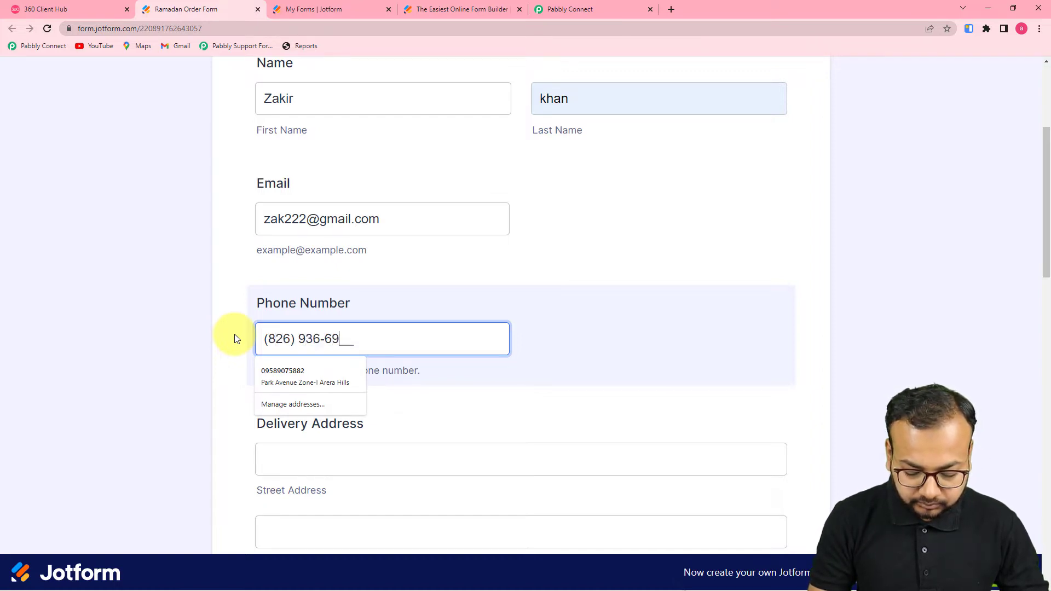
pyautogui.click(231, 338)
pyautogui.scroll(-5, 230, 338)
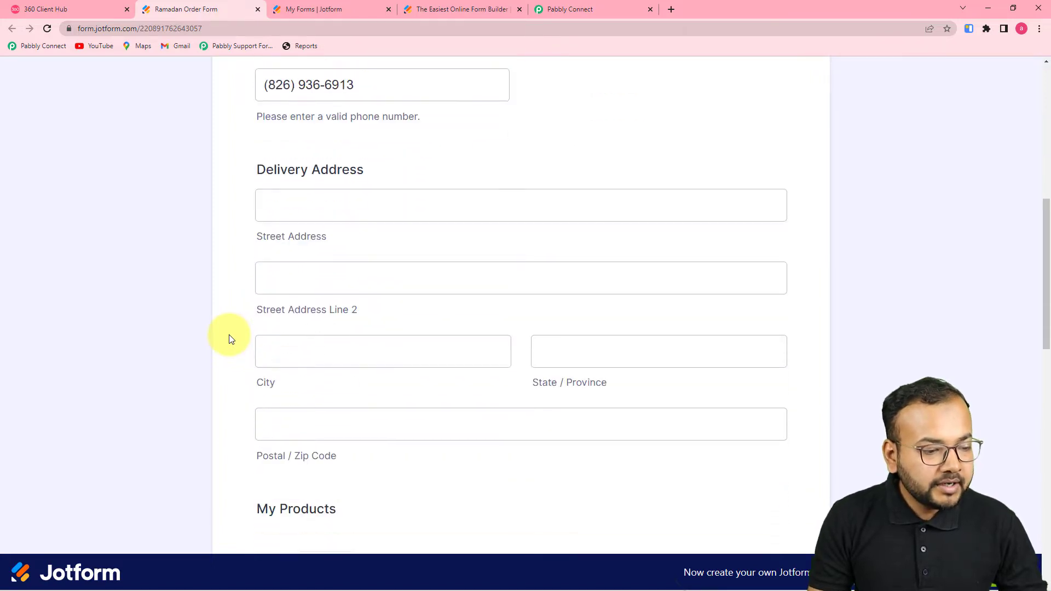
pyautogui.click(419, 178)
pyautogui.click(346, 220)
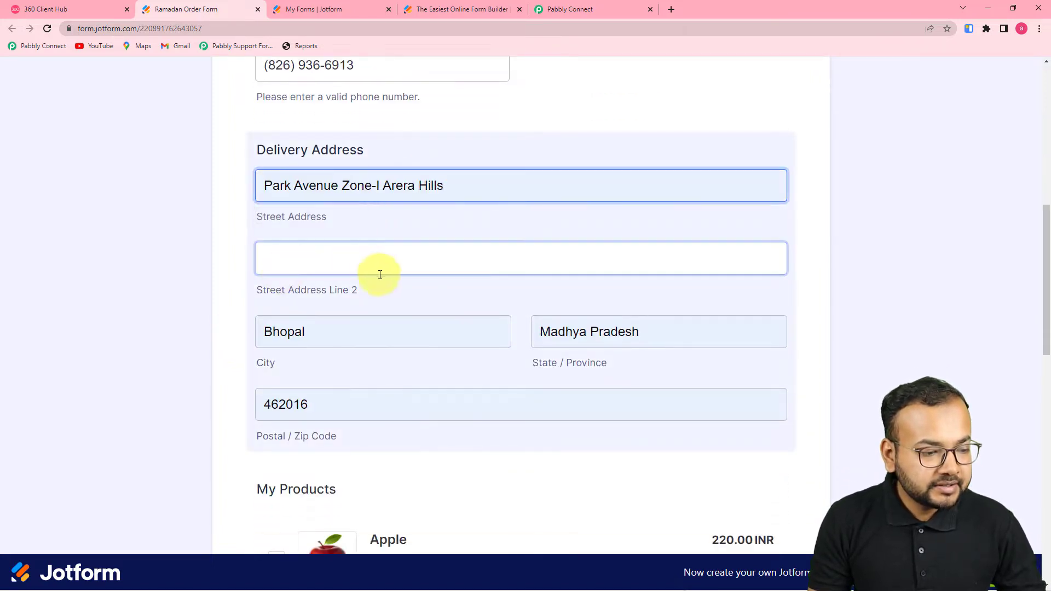
# Step: Tick Mango, Apple, Watermelon, Dates and Rooh Afza for a 720.00 INR total and submit
pyautogui.scroll(-3, 222, 283)
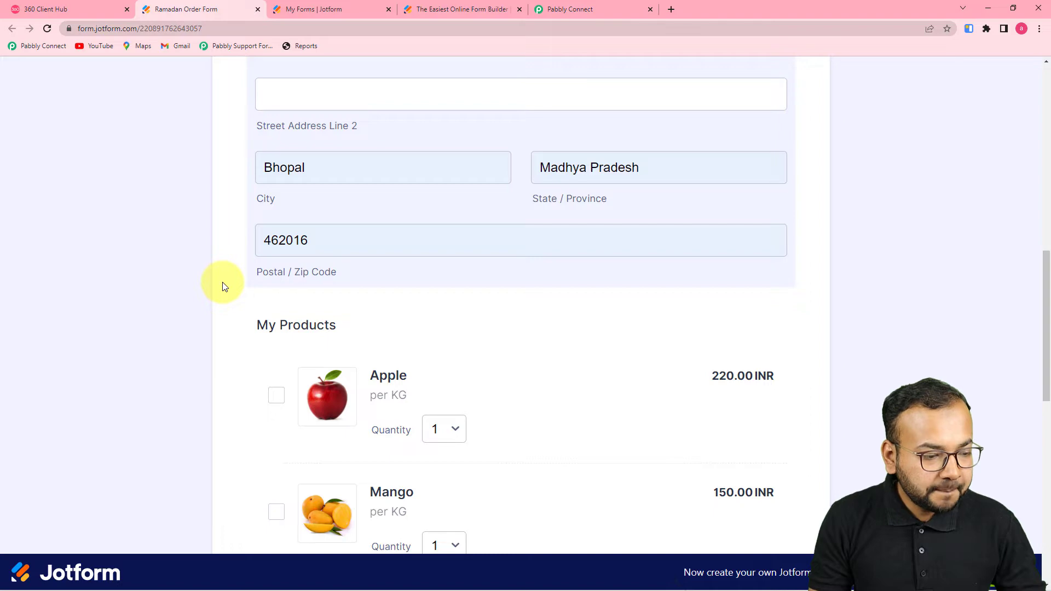
pyautogui.scroll(-5, 223, 283)
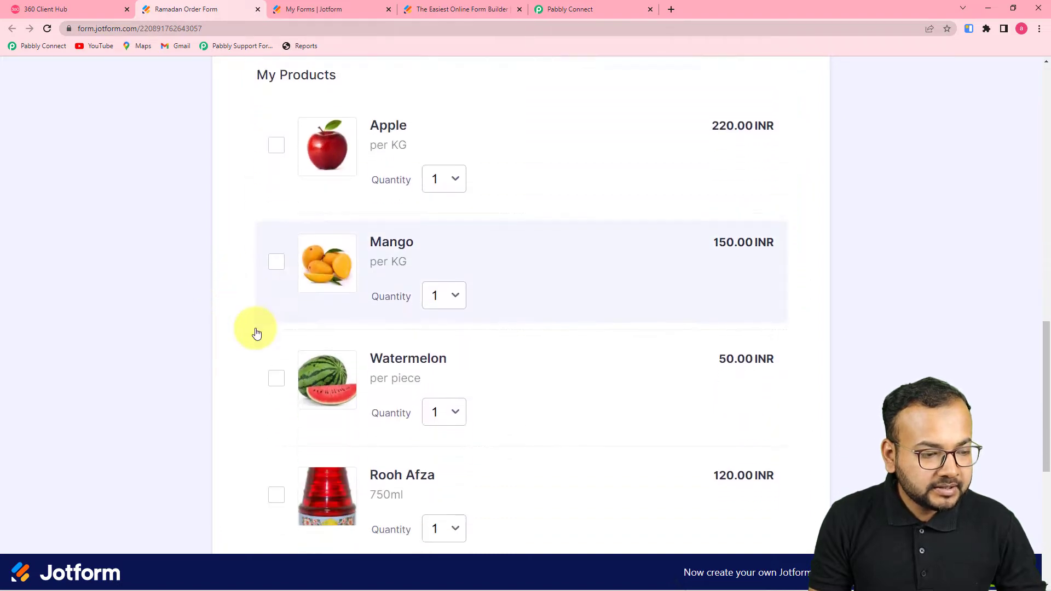
pyautogui.scroll(-5, 256, 333)
pyautogui.scroll(3, 306, 326)
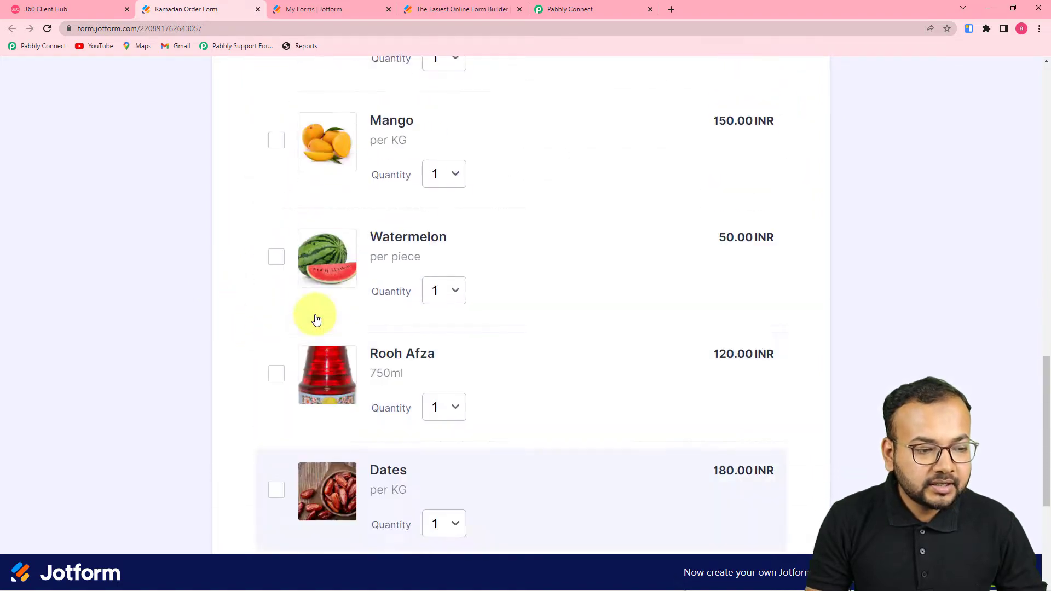
pyautogui.scroll(3, 316, 321)
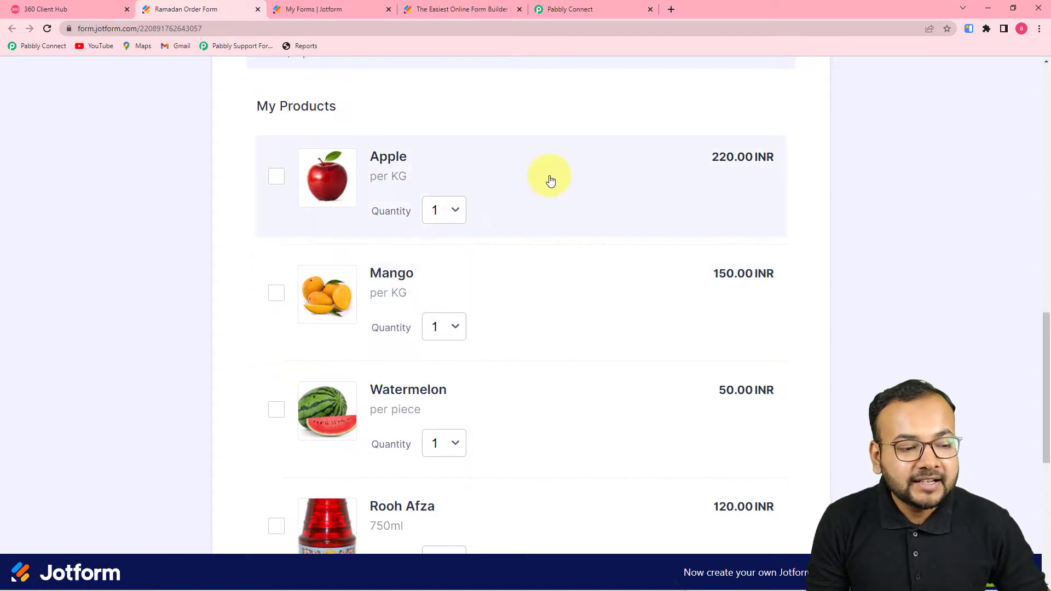
pyautogui.scroll(-1, 512, 208)
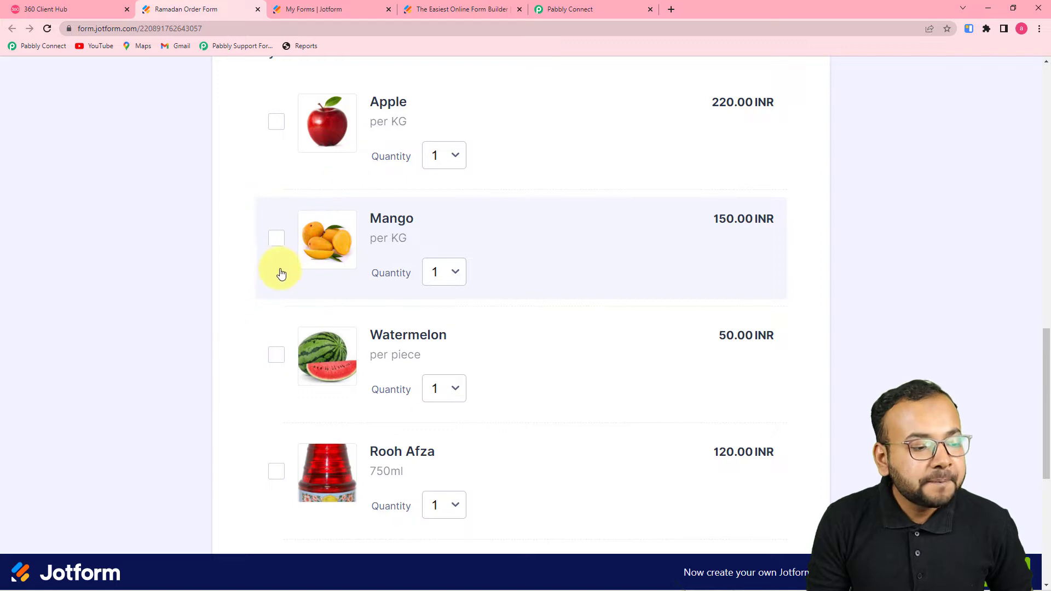
pyautogui.click(277, 241)
pyautogui.click(277, 122)
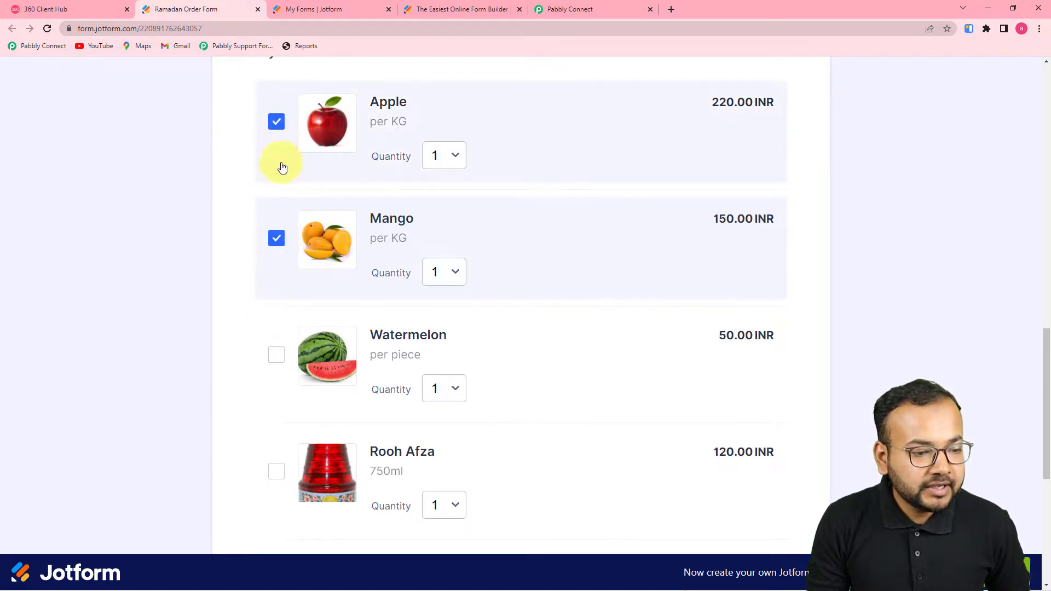
pyautogui.scroll(-2, 323, 323)
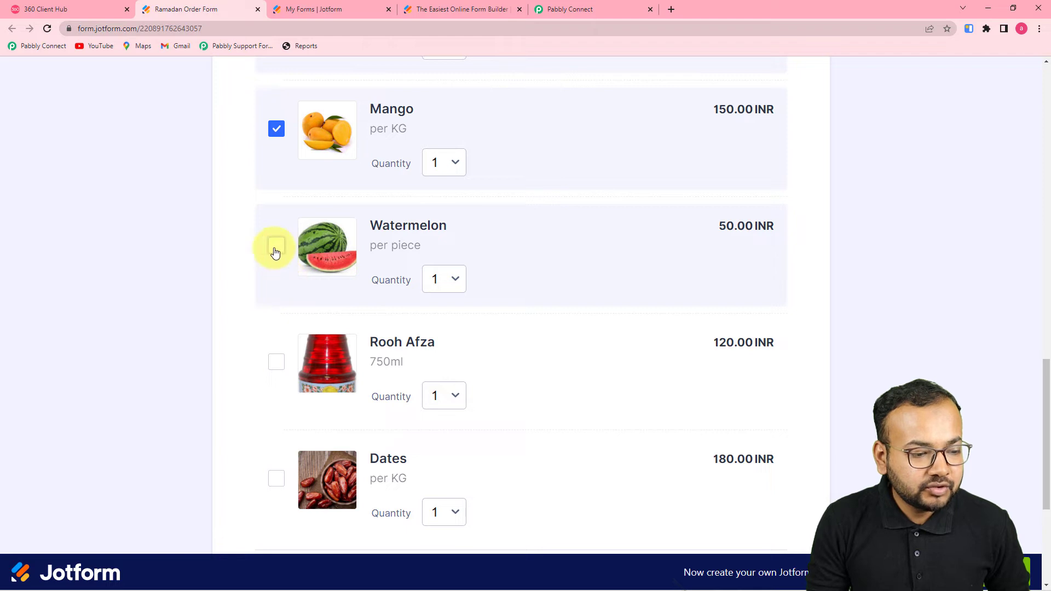
pyautogui.click(275, 249)
pyautogui.scroll(-3, 281, 268)
pyautogui.click(278, 315)
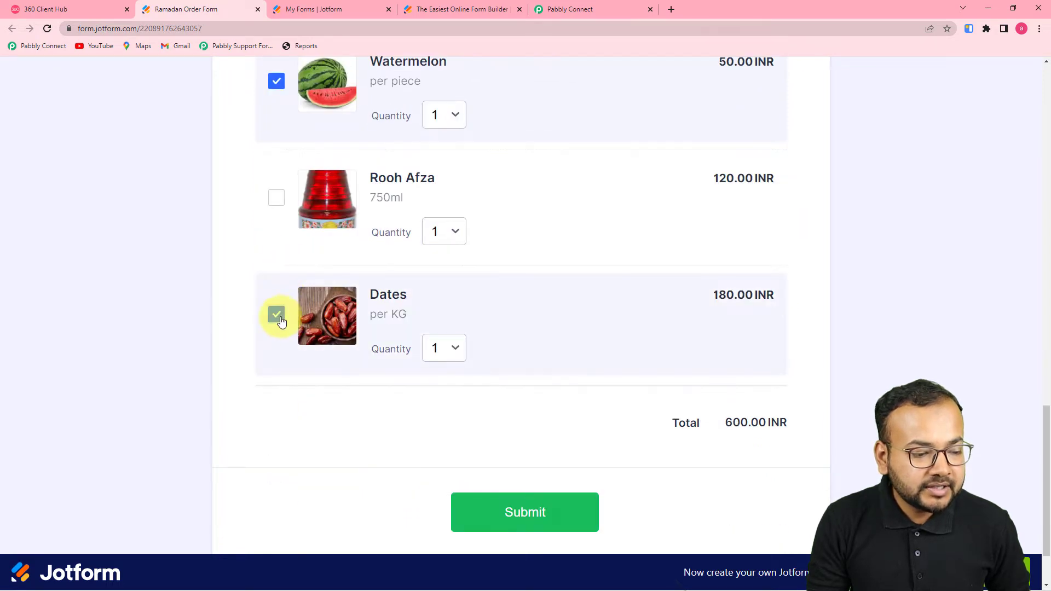
pyautogui.click(277, 201)
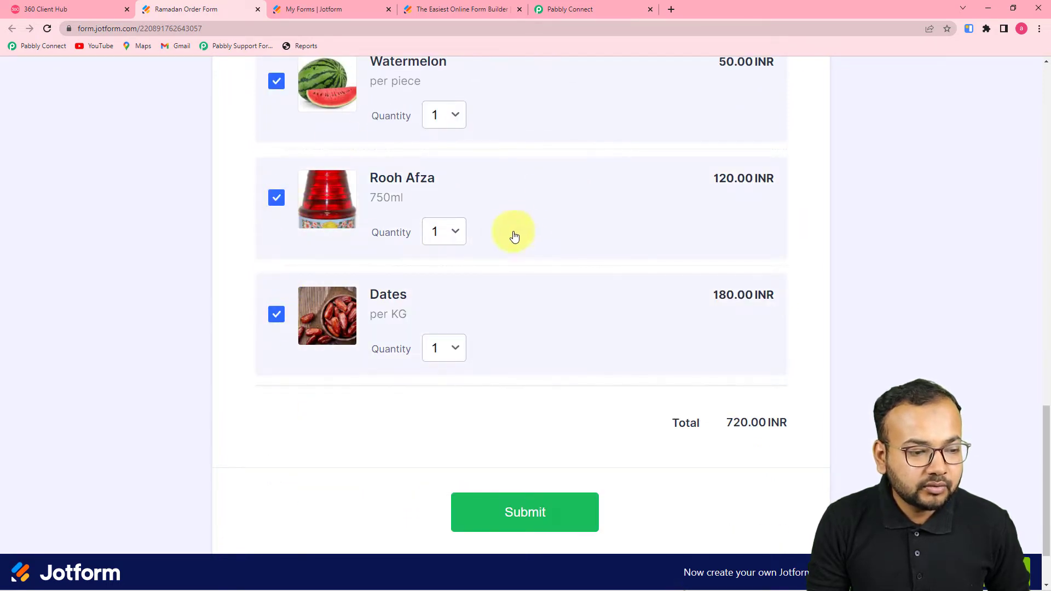
pyautogui.click(504, 509)
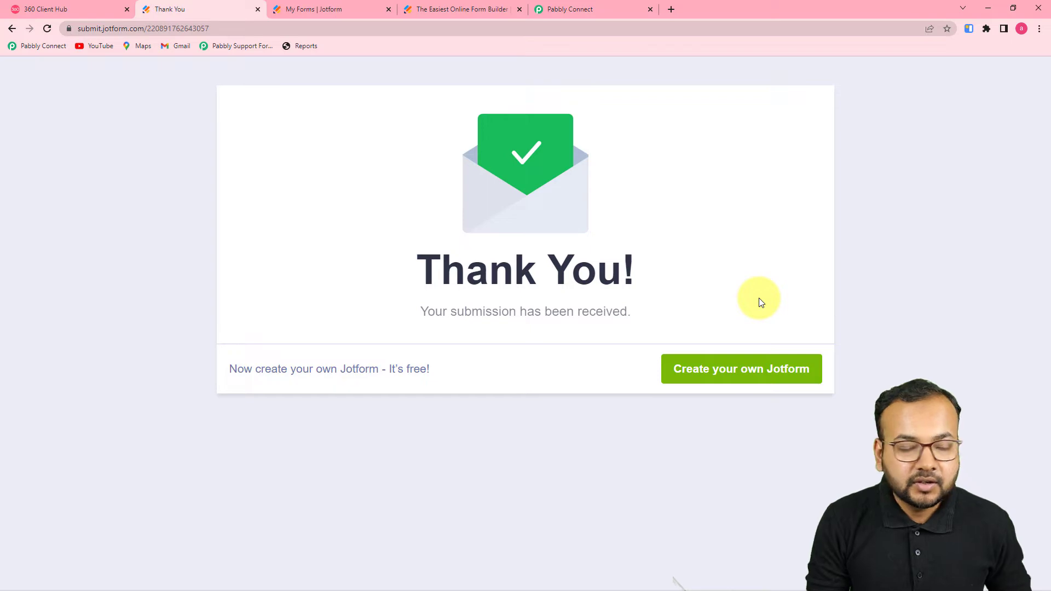
# Step: Review the Jotform trigger's Response Received list for each product's details and the 720 INR total
pyautogui.click(592, 5)
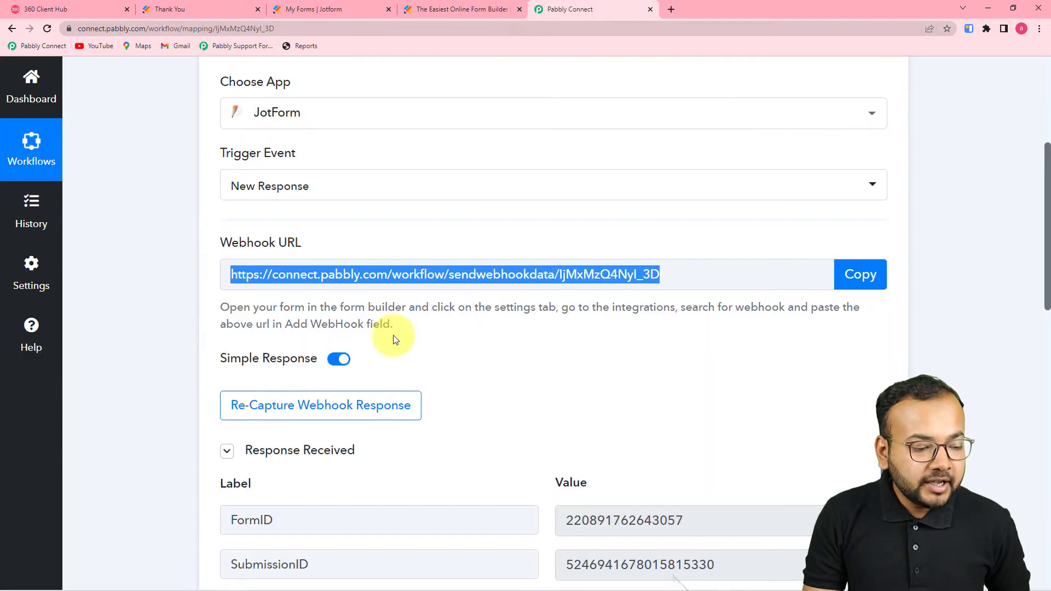
pyautogui.scroll(-3, 277, 378)
pyautogui.scroll(-3, 473, 378)
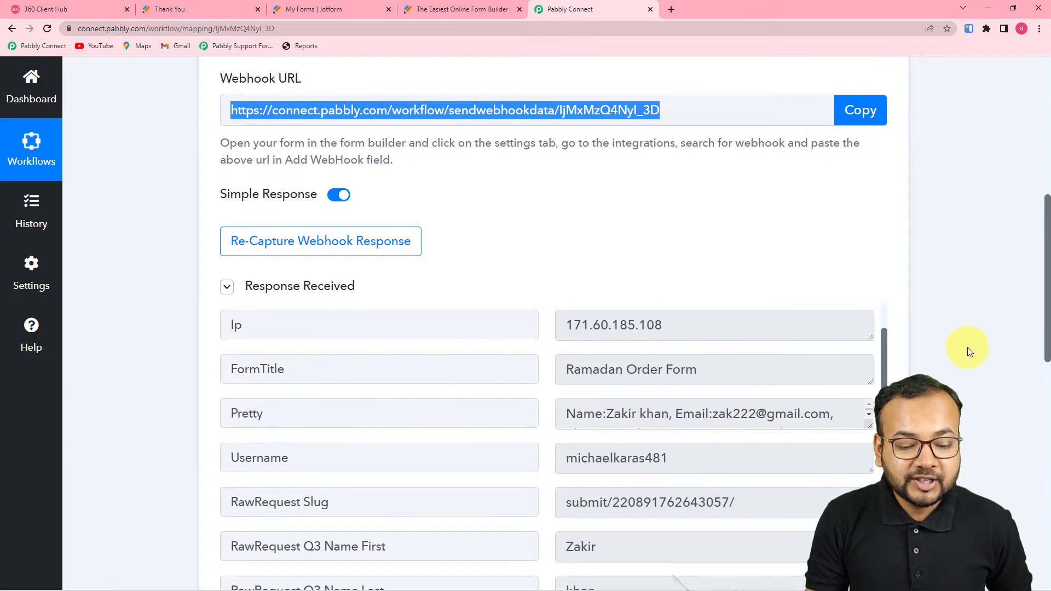
pyautogui.scroll(-8, 967, 347)
pyautogui.scroll(-8, 639, 178)
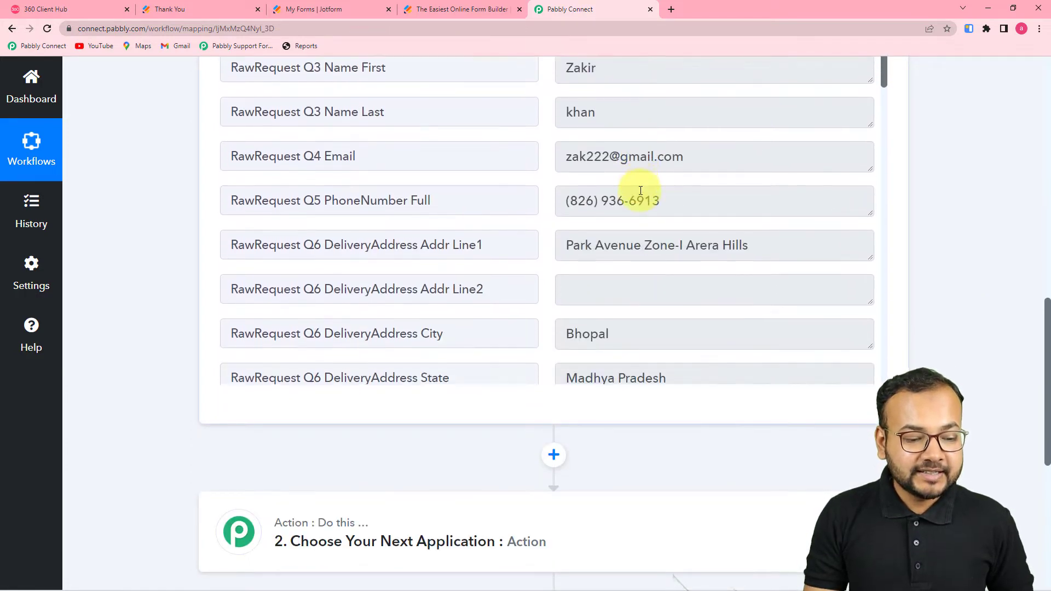
pyautogui.scroll(-10, 640, 190)
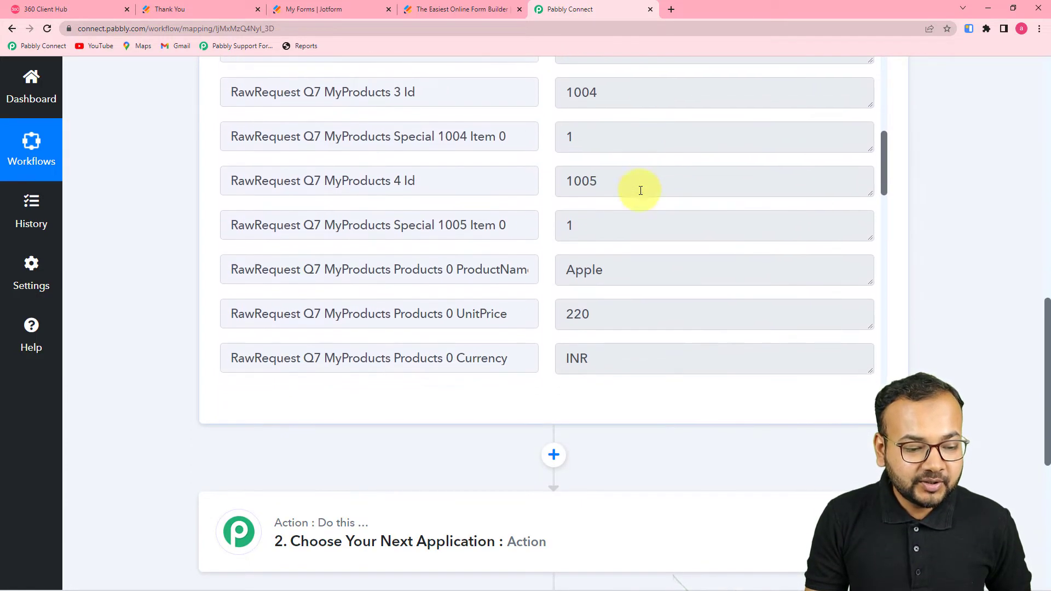
pyautogui.scroll(-3, 639, 189)
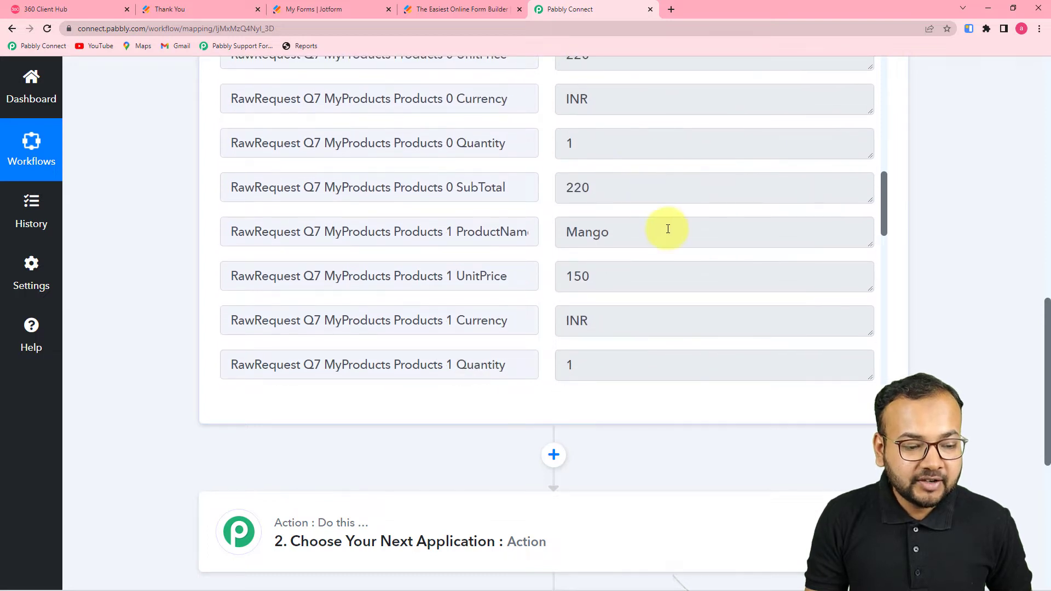
pyautogui.scroll(-3, 666, 228)
pyautogui.scroll(-8, 667, 233)
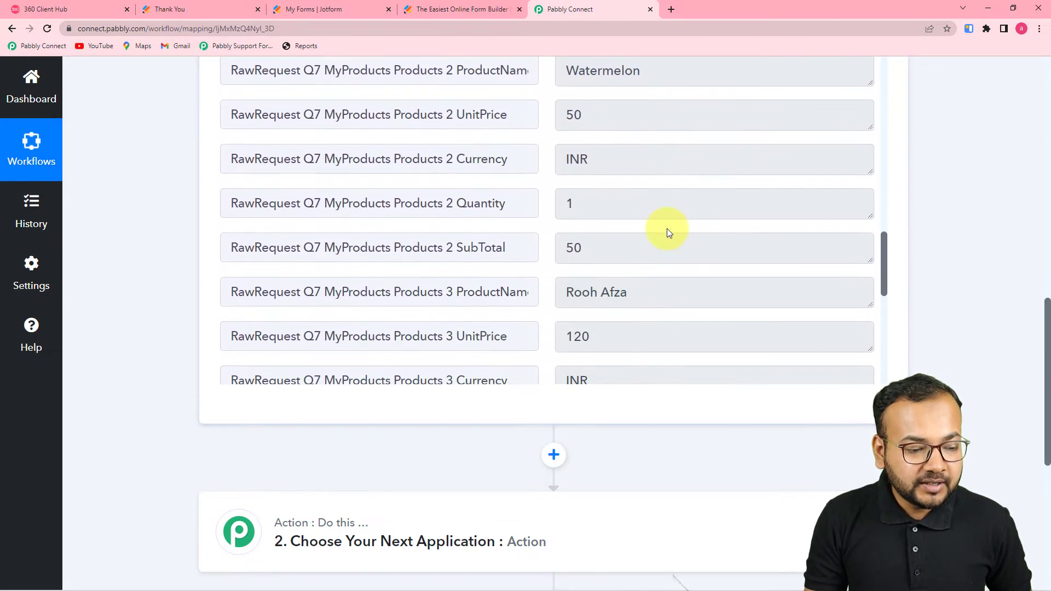
pyautogui.scroll(-6, 667, 228)
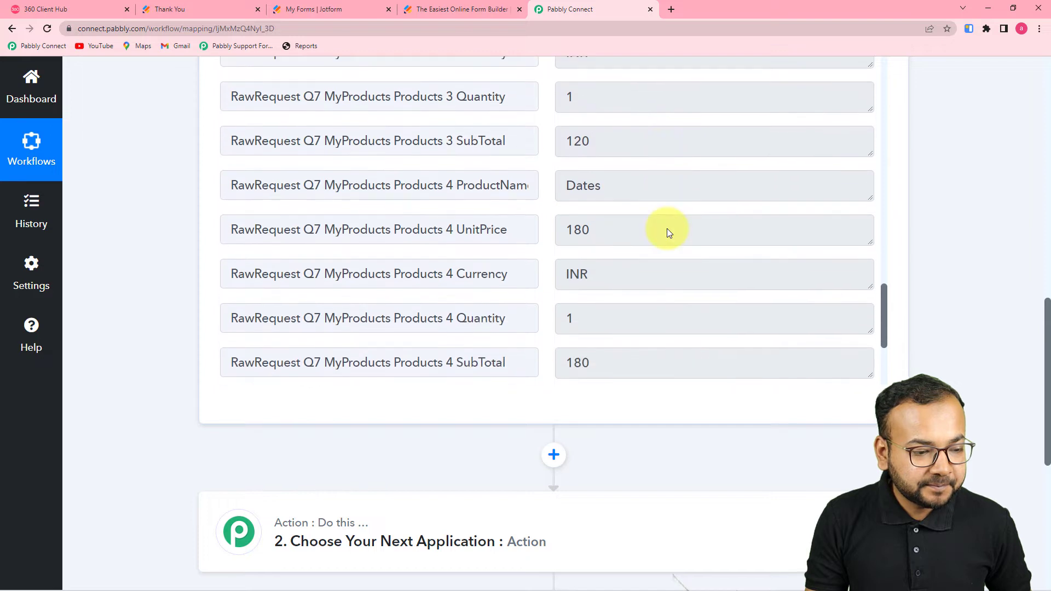
pyautogui.scroll(-2, 668, 229)
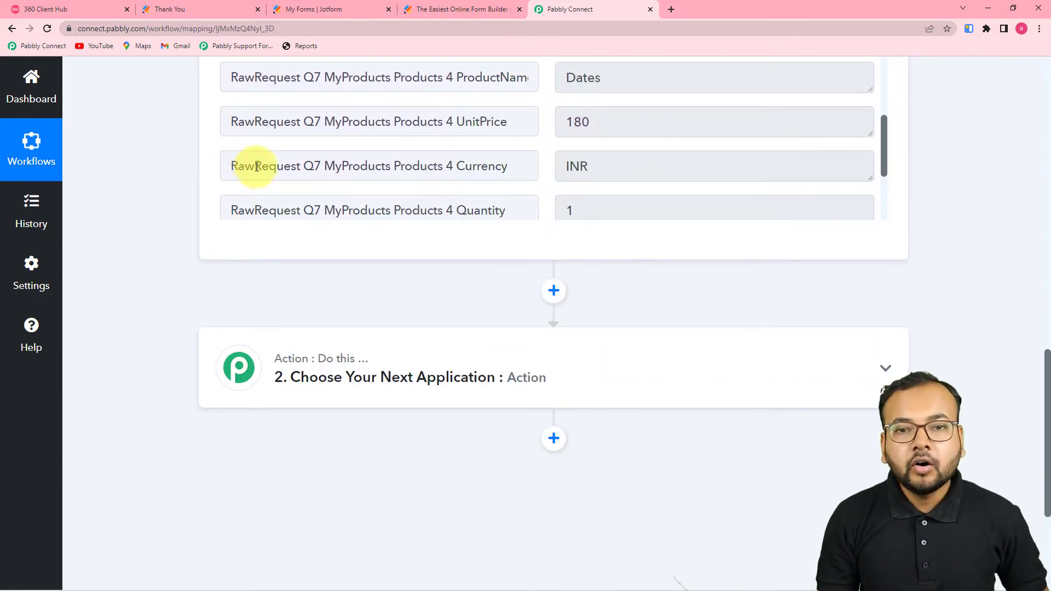
pyautogui.scroll(1, 409, 156)
pyautogui.scroll(3, 410, 156)
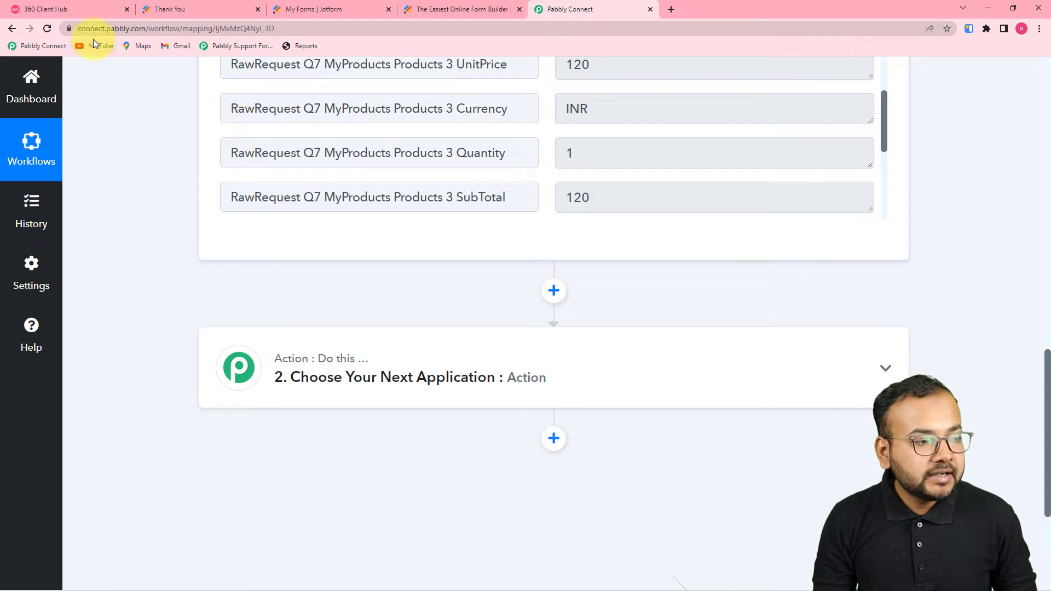
pyautogui.scroll(7, 126, 189)
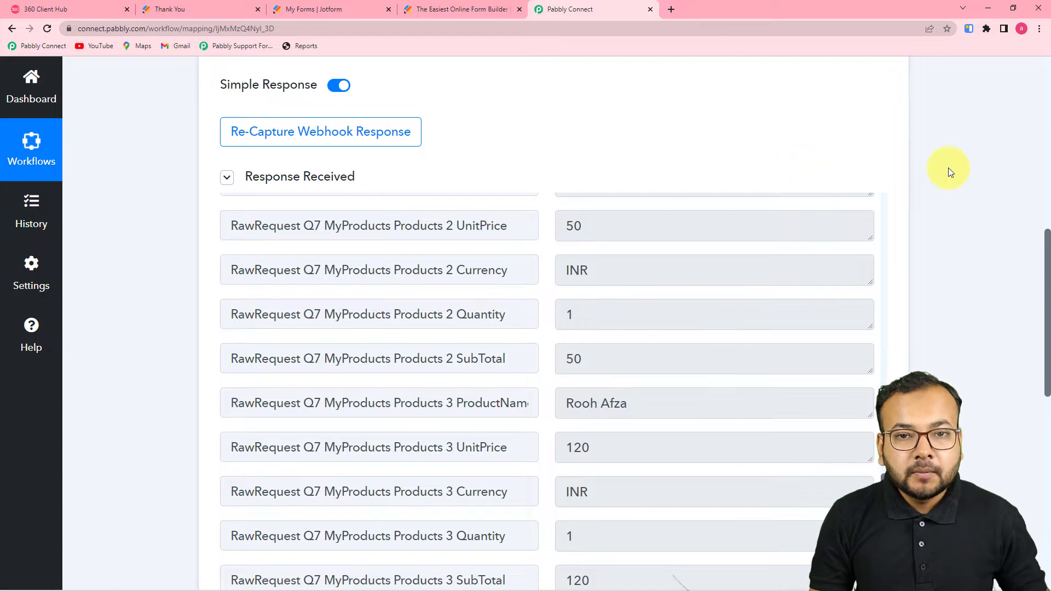
pyautogui.scroll(-2, 931, 191)
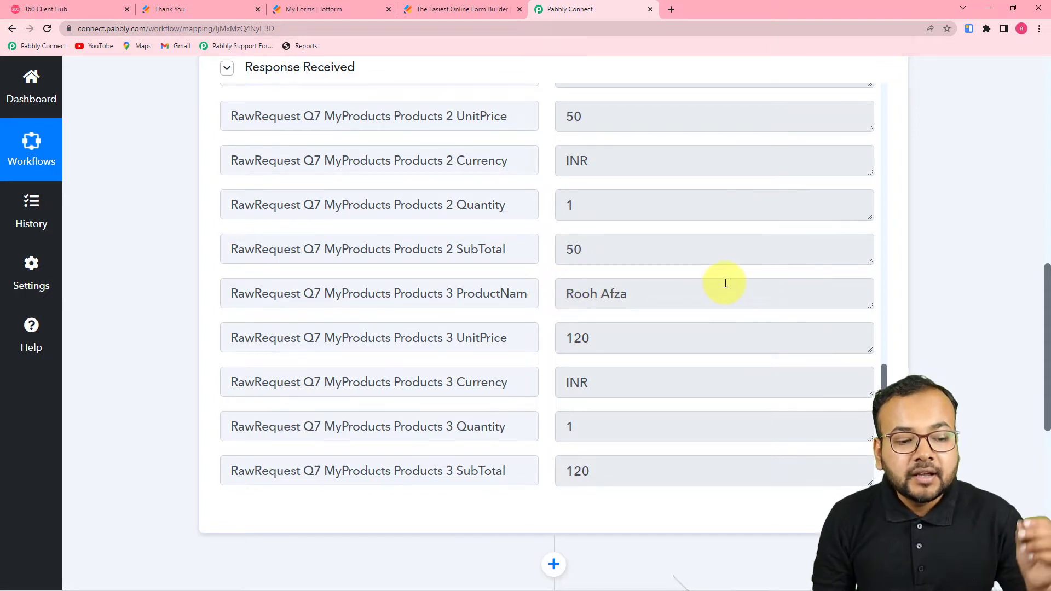
pyautogui.scroll(-4, 732, 278)
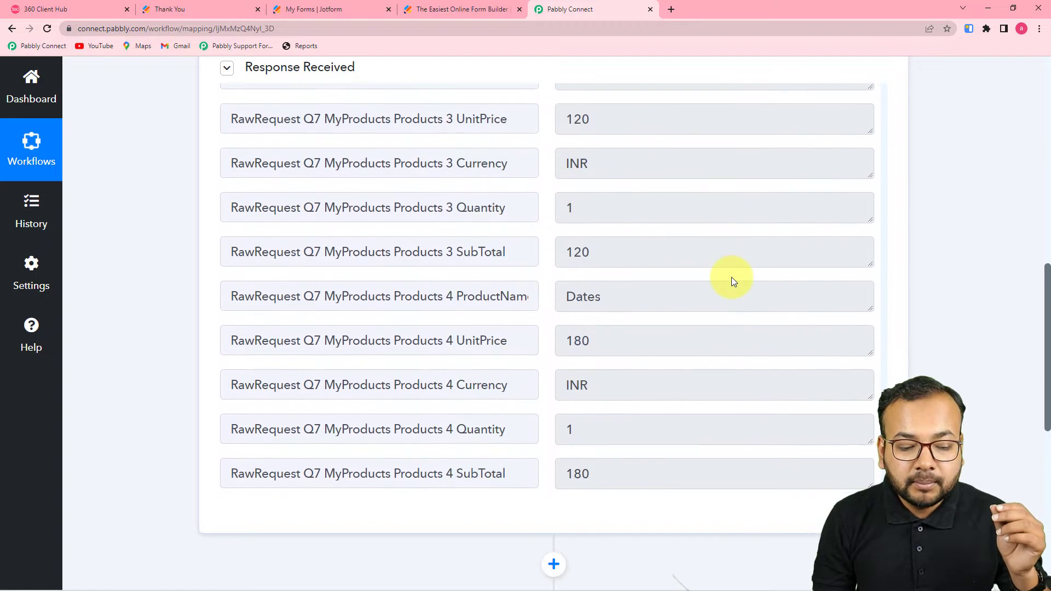
pyautogui.scroll(-1, 733, 281)
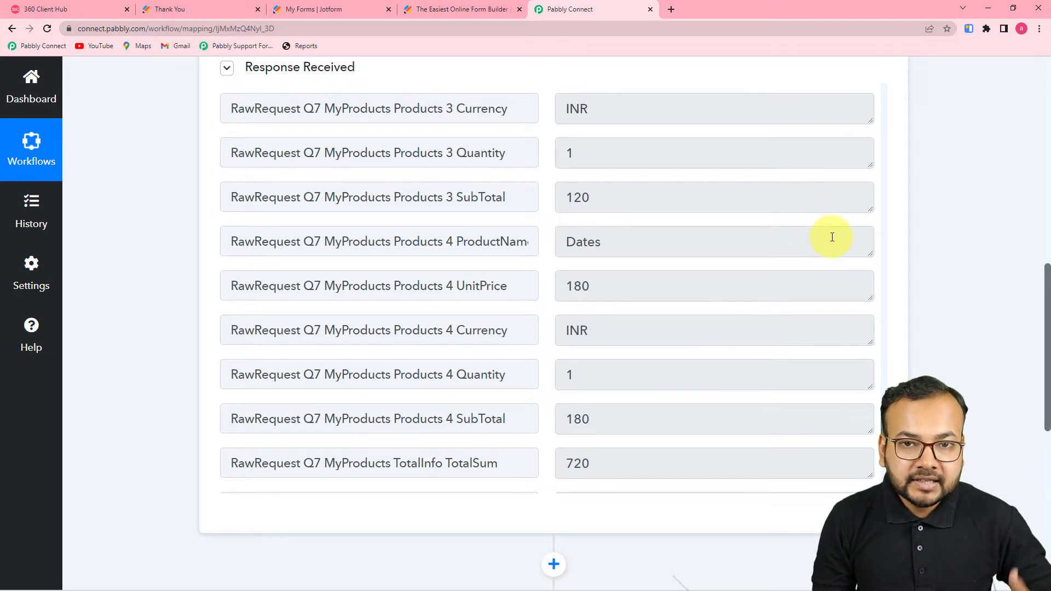
pyautogui.scroll(-3, 846, 237)
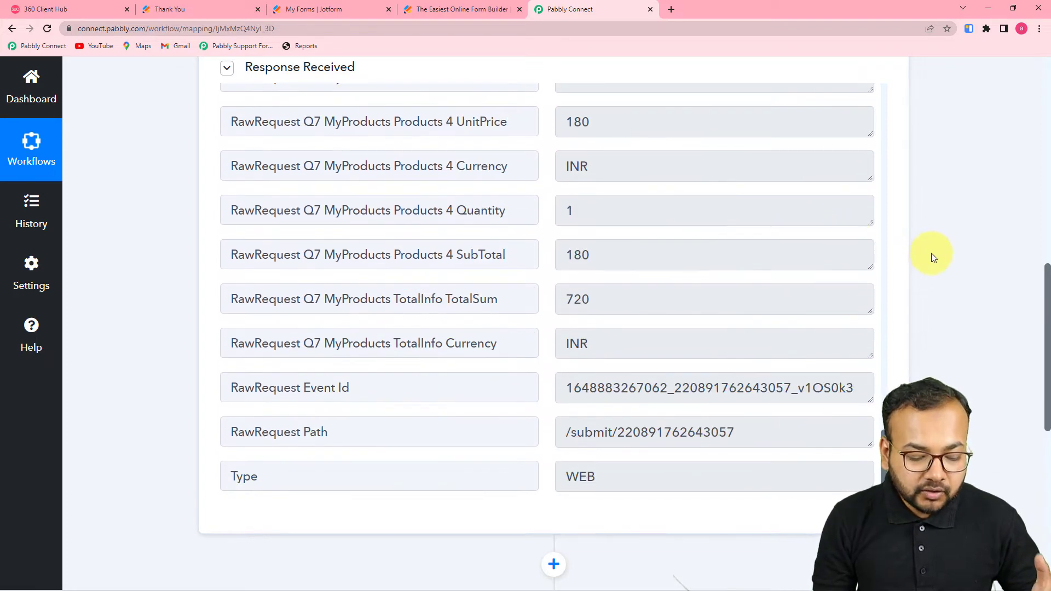
pyautogui.scroll(-7, 954, 255)
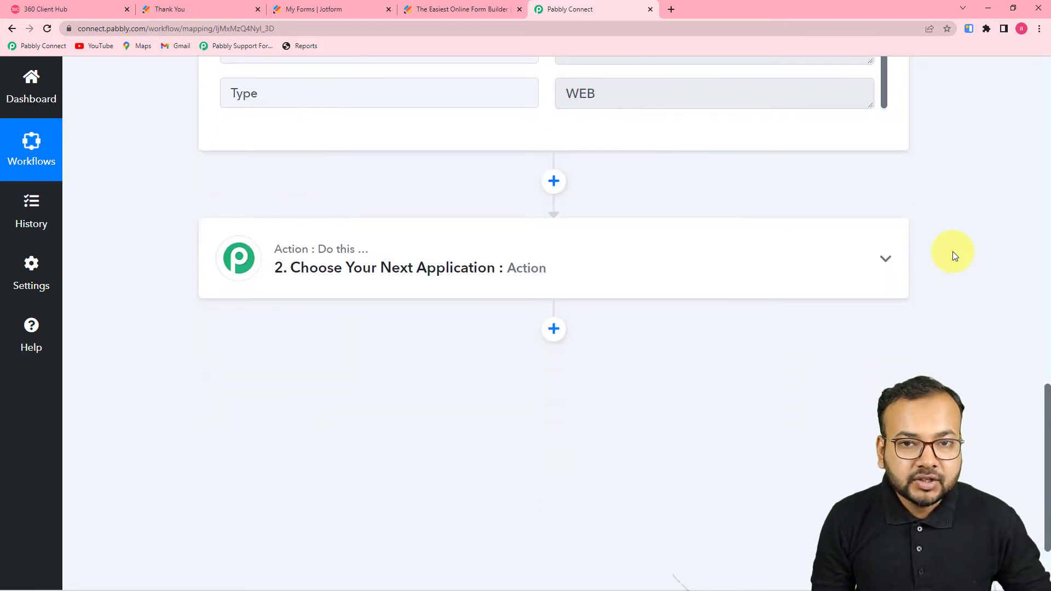
# Step: Expand the '2. Choose Your Next Application' card, then scroll back up to the Jotform trigger response
pyautogui.click(614, 278)
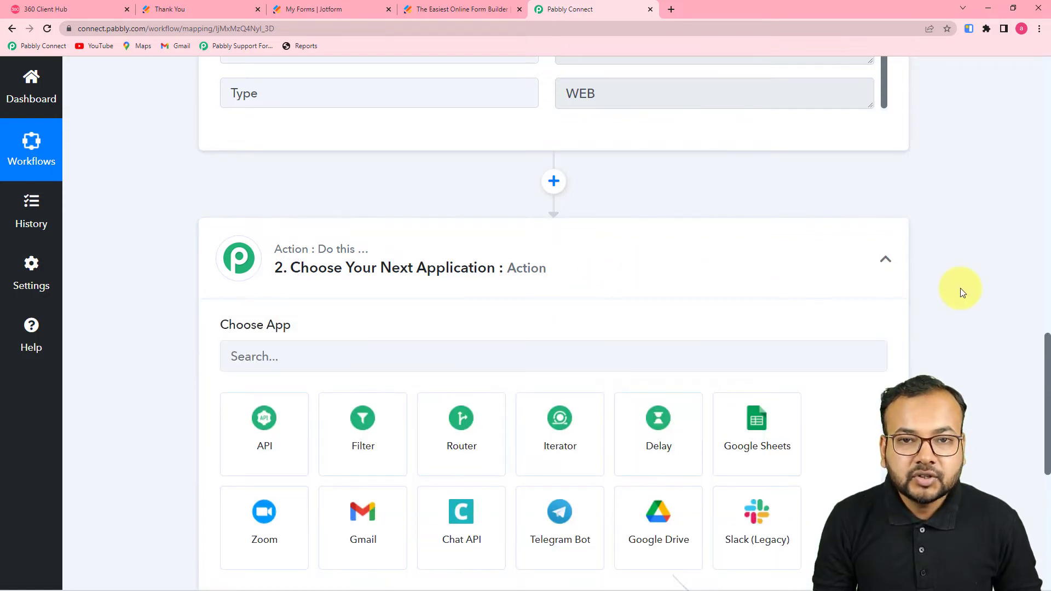
pyautogui.scroll(5, 960, 288)
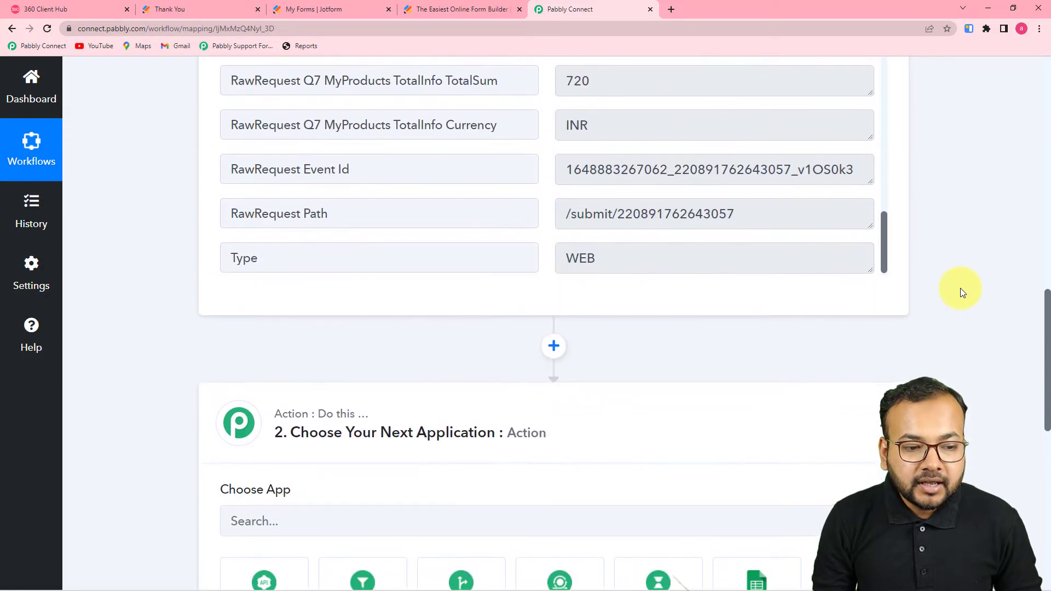
pyautogui.scroll(2, 960, 292)
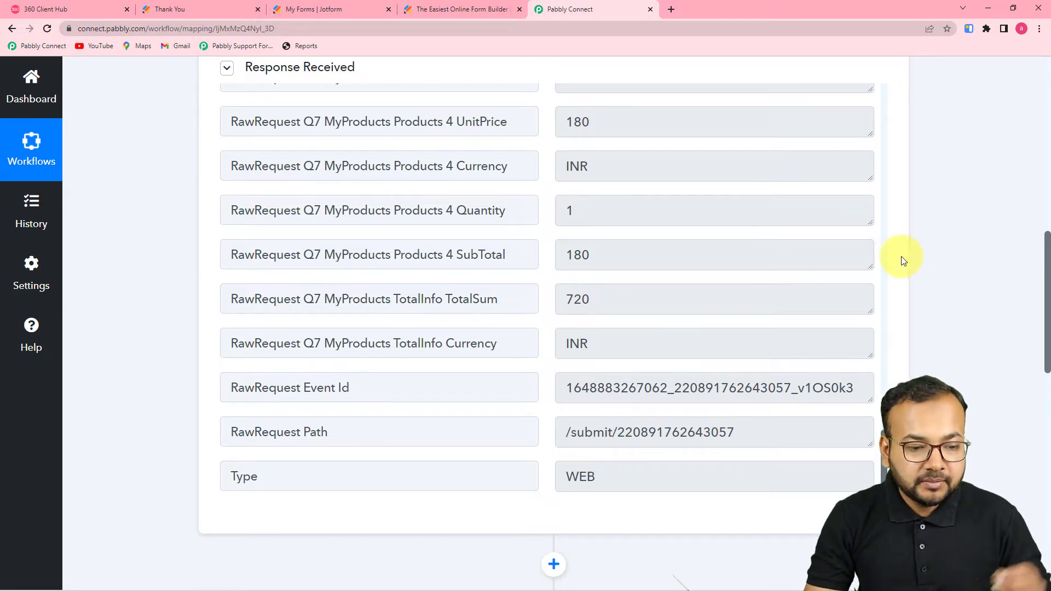
pyautogui.scroll(6, 898, 268)
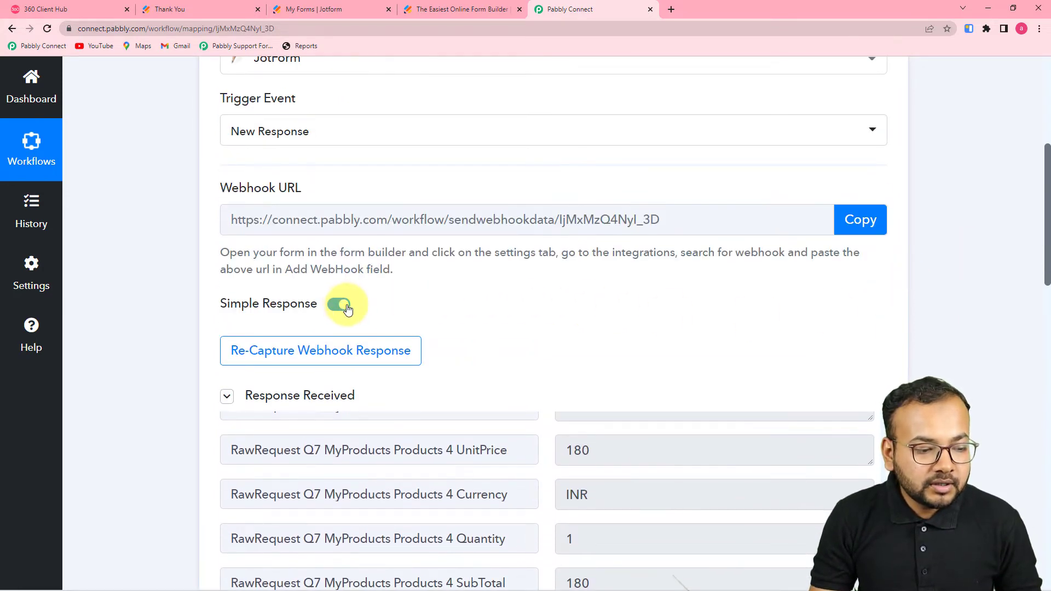
pyautogui.scroll(2, 429, 252)
pyautogui.scroll(-2, 427, 251)
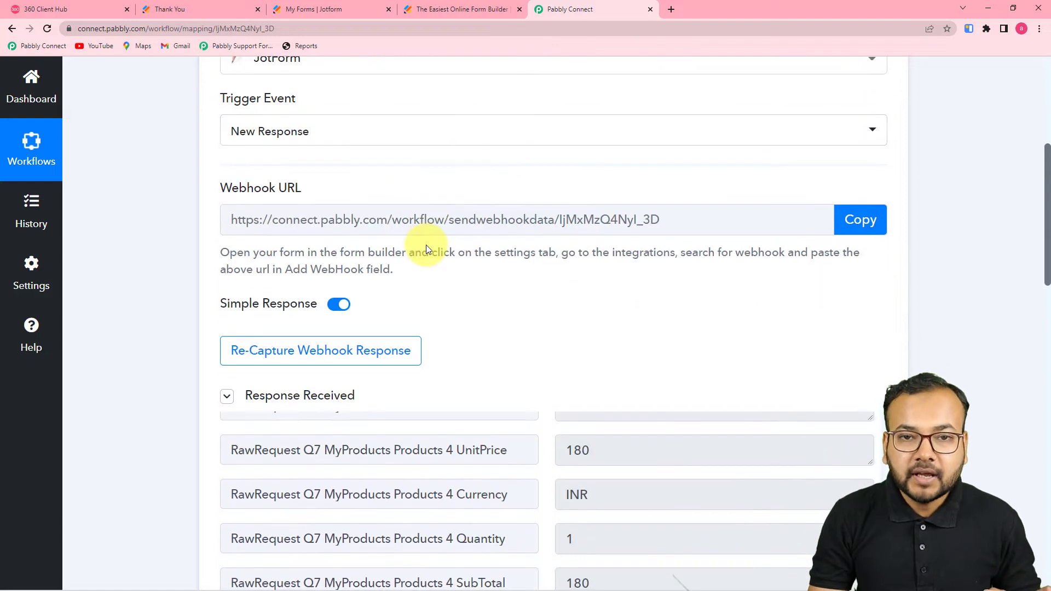
# Step: Switch Simple Response off and review raw product fields such as Mango and Watermelon
pyautogui.click(335, 306)
pyautogui.scroll(-2, 430, 317)
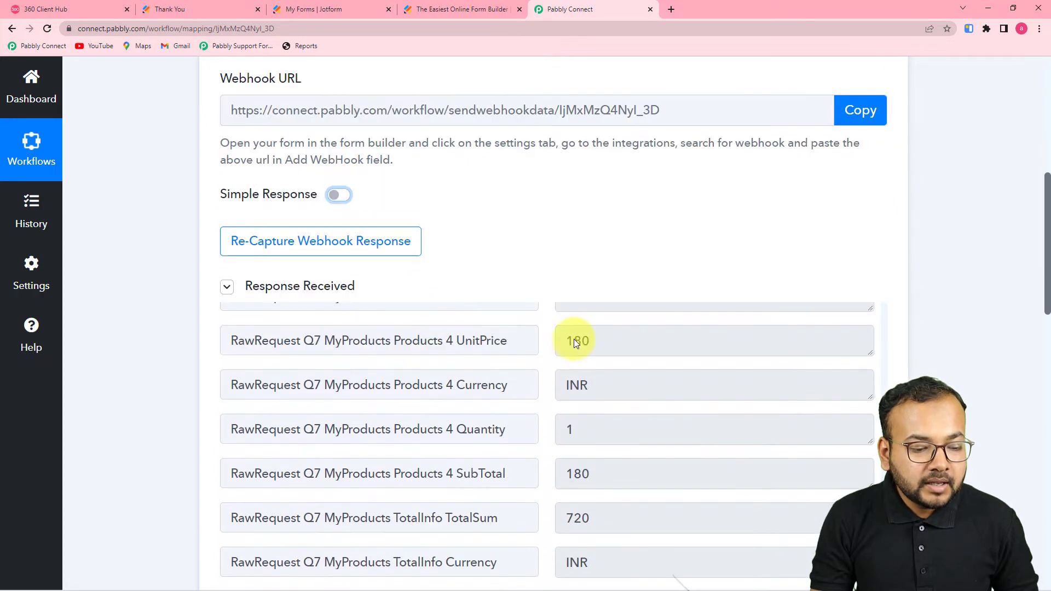
pyautogui.scroll(-5, 645, 427)
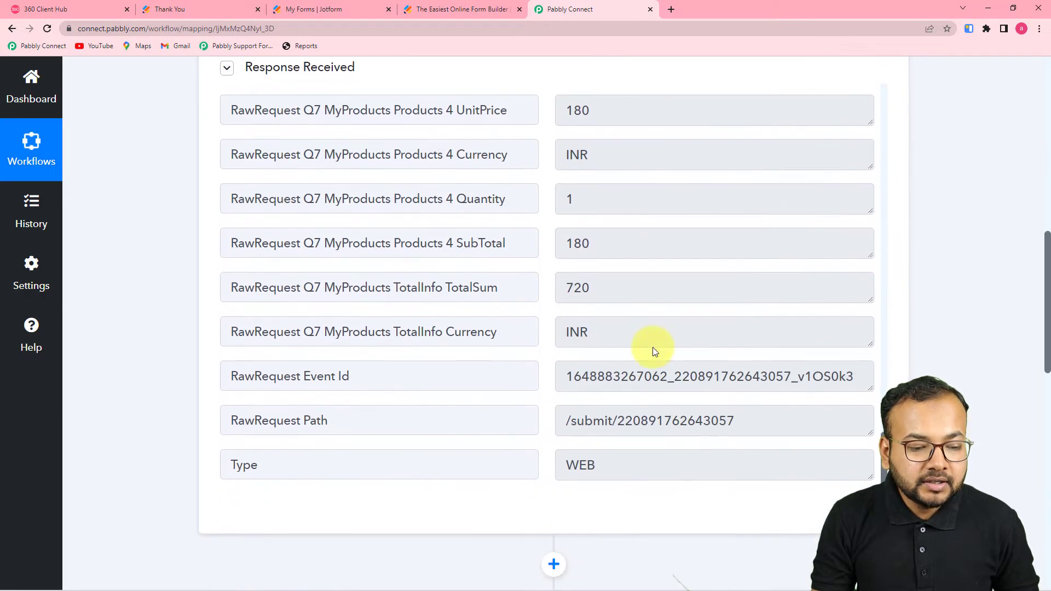
pyautogui.scroll(4, 617, 301)
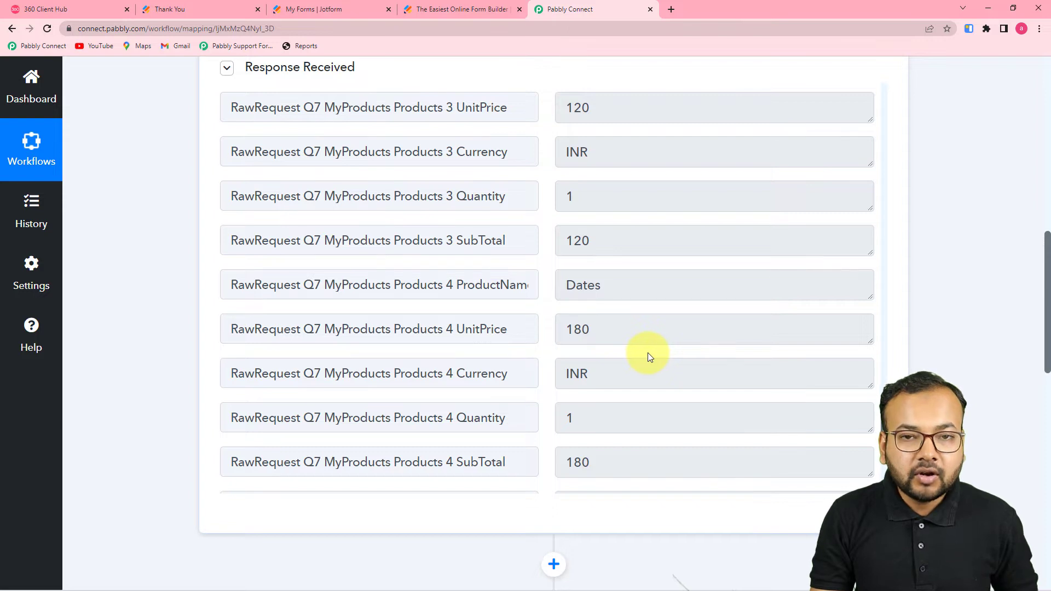
pyautogui.scroll(4, 649, 354)
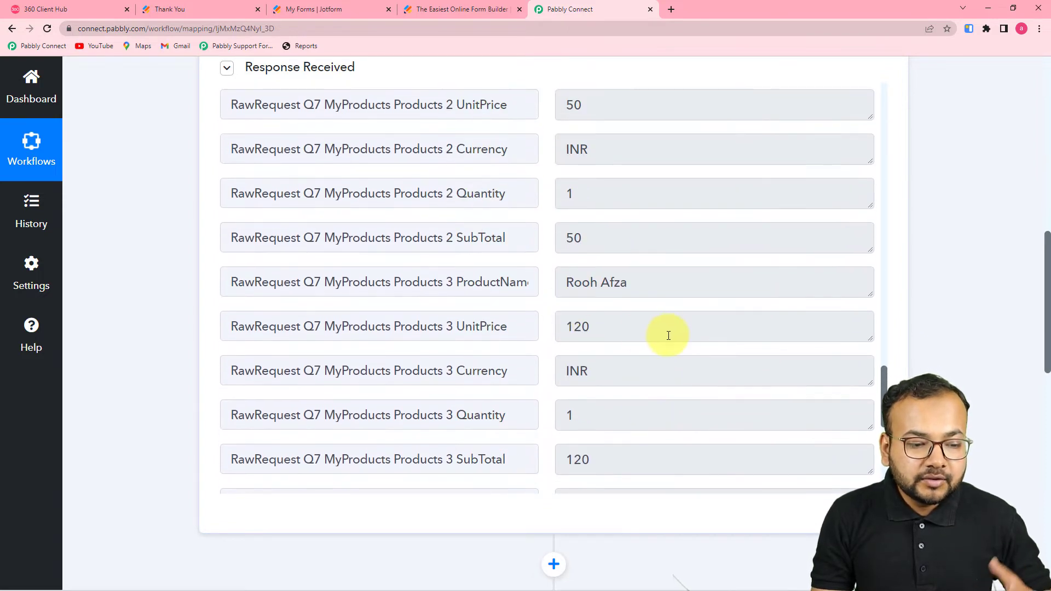
pyautogui.scroll(3, 535, 304)
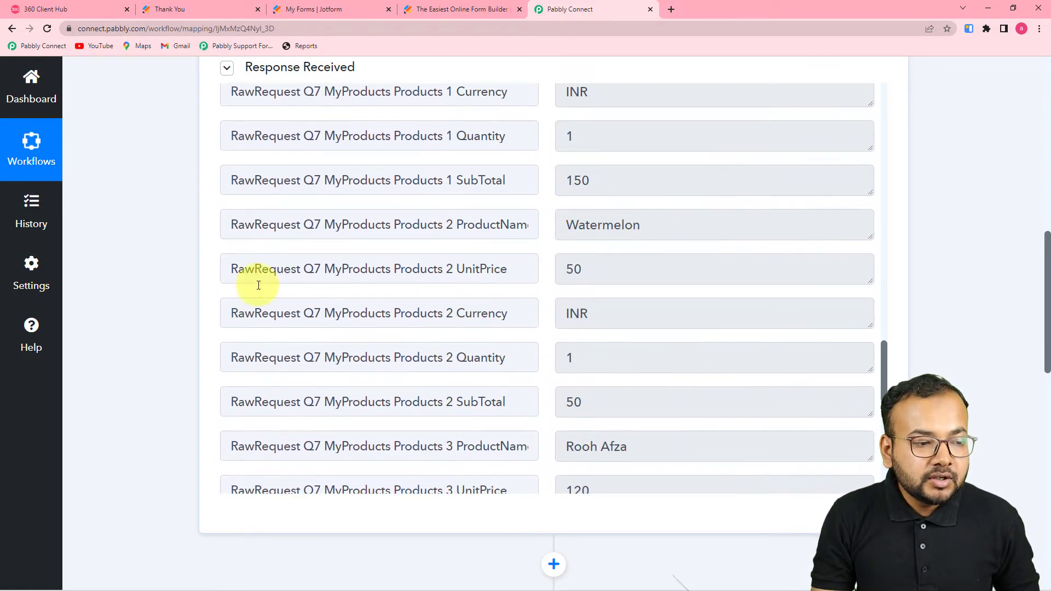
pyautogui.scroll(2, 664, 299)
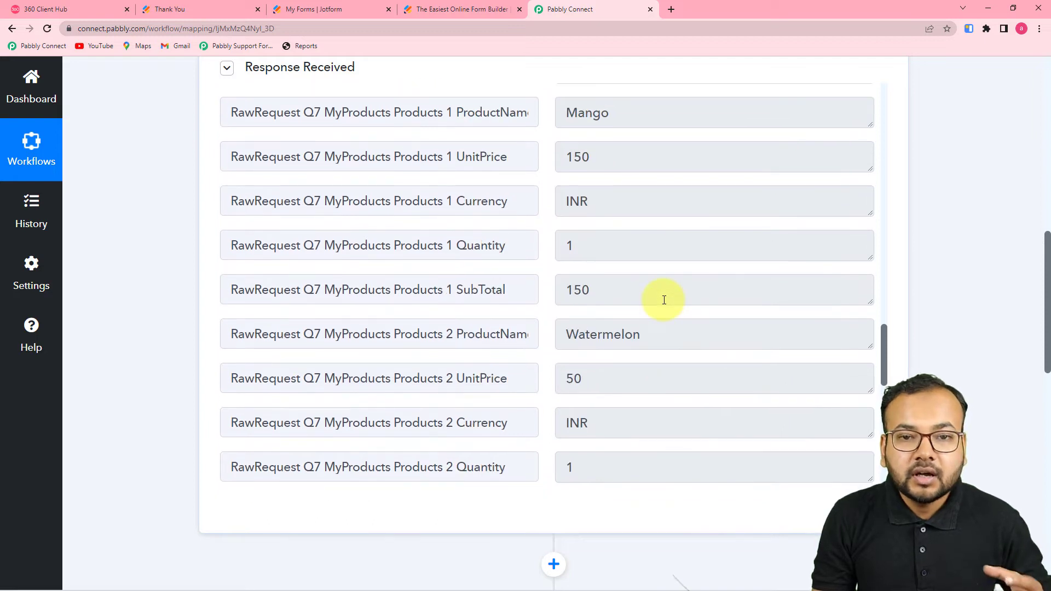
pyautogui.scroll(2, 213, 269)
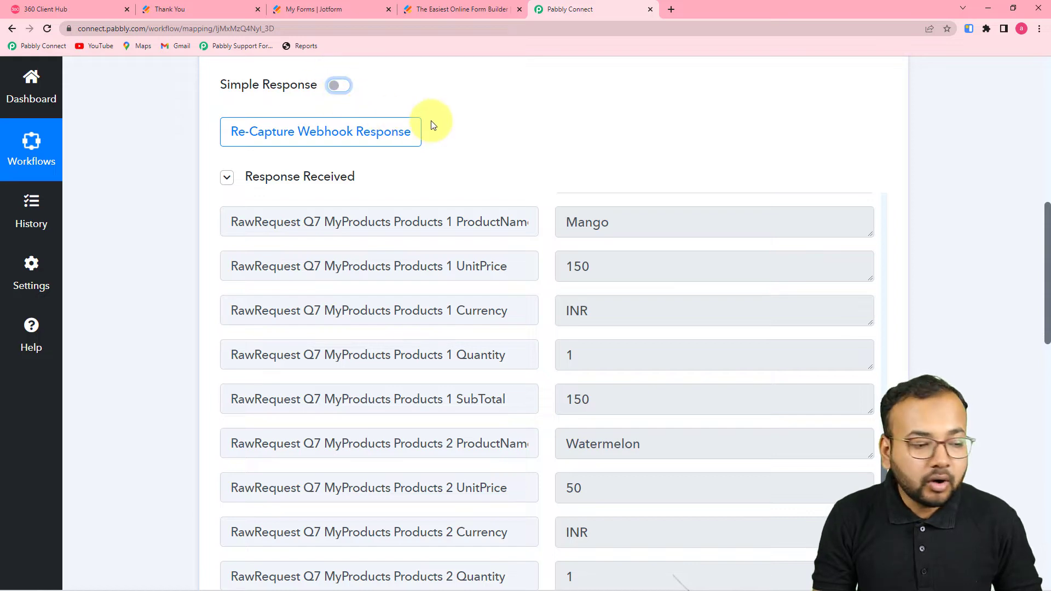
# Step: Re-capture the webhook response, confirming with Yes, and bring up Jotform's My Forms list
pyautogui.click(321, 143)
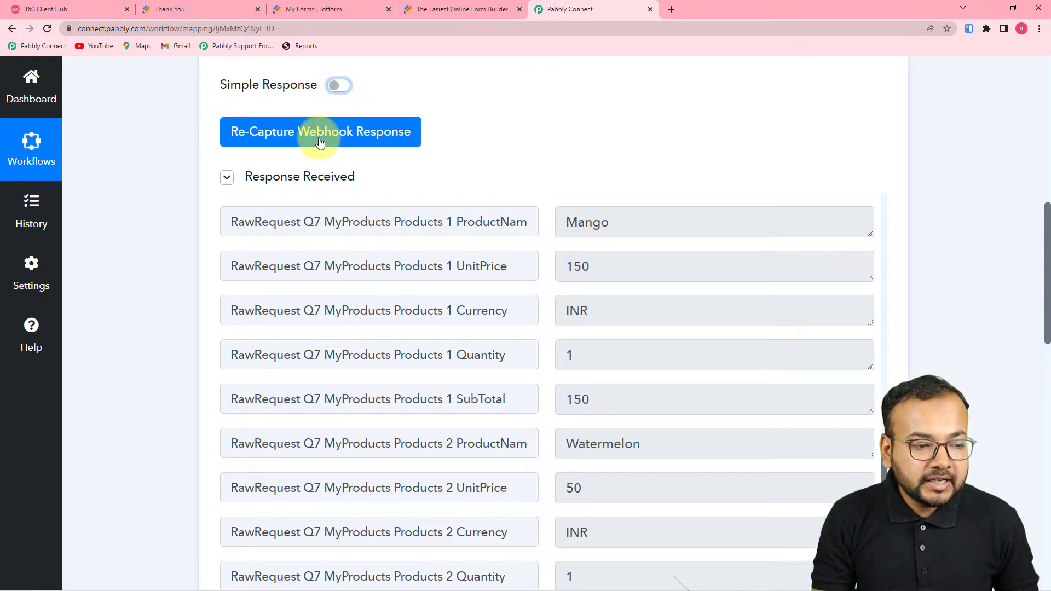
pyautogui.click(321, 141)
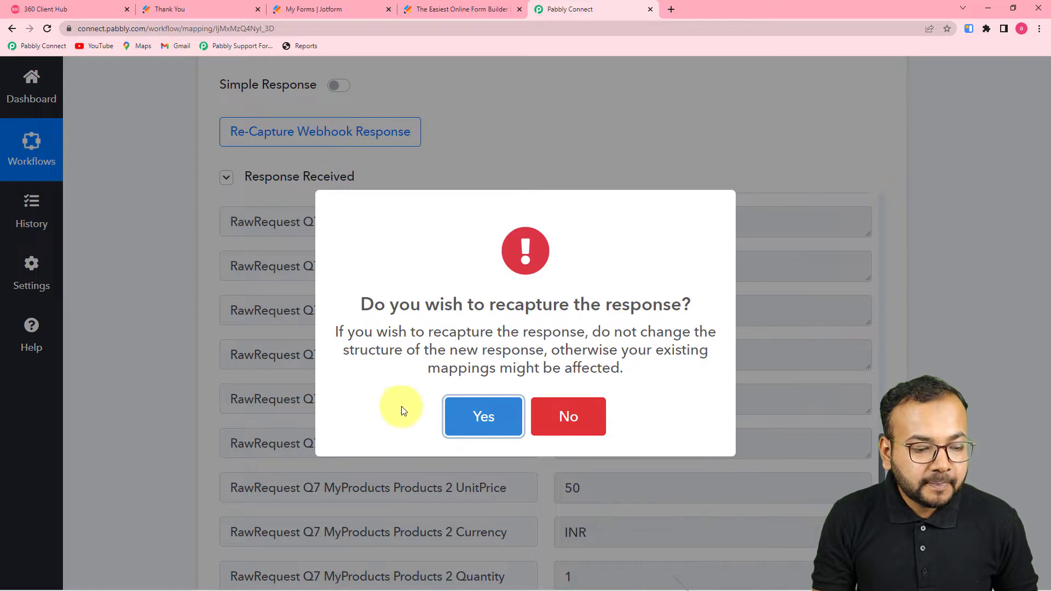
pyautogui.click(465, 414)
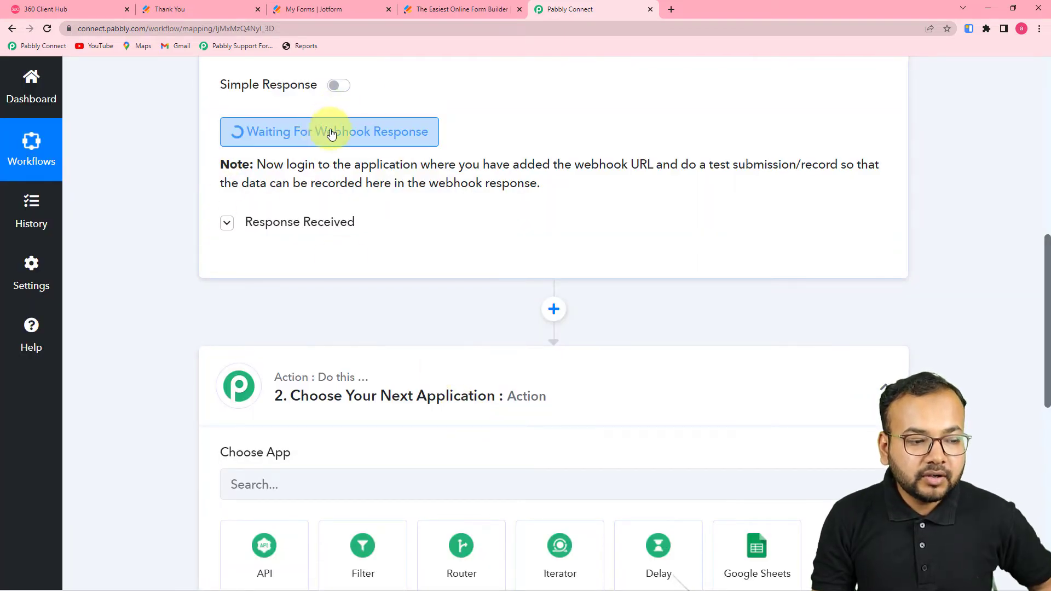
pyautogui.click(328, 8)
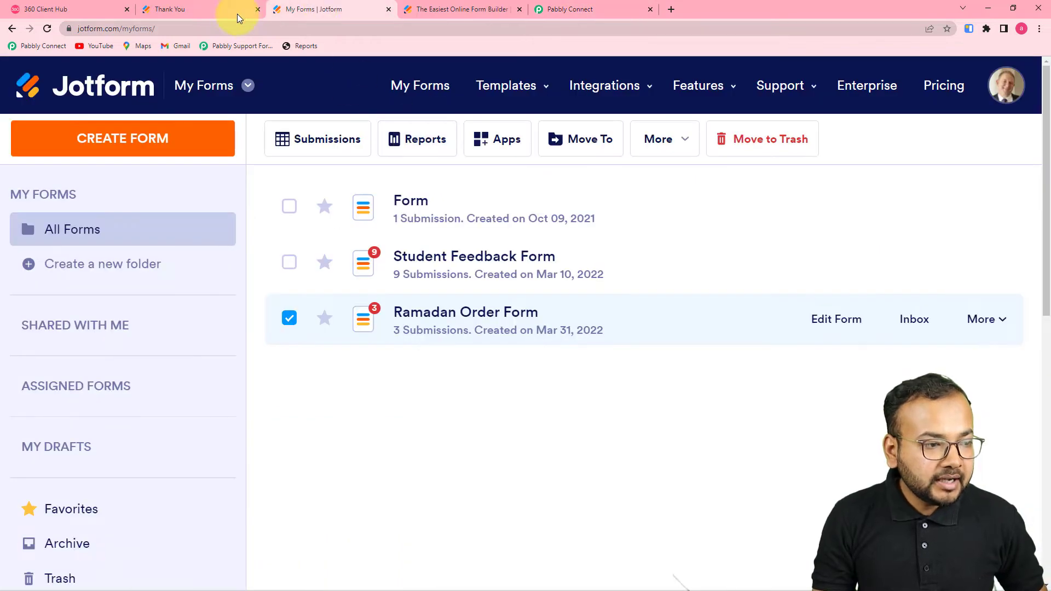
# Step: Reload a blank order form and enter the customer's first and last name
pyautogui.click(216, 8)
pyautogui.click(348, 31)
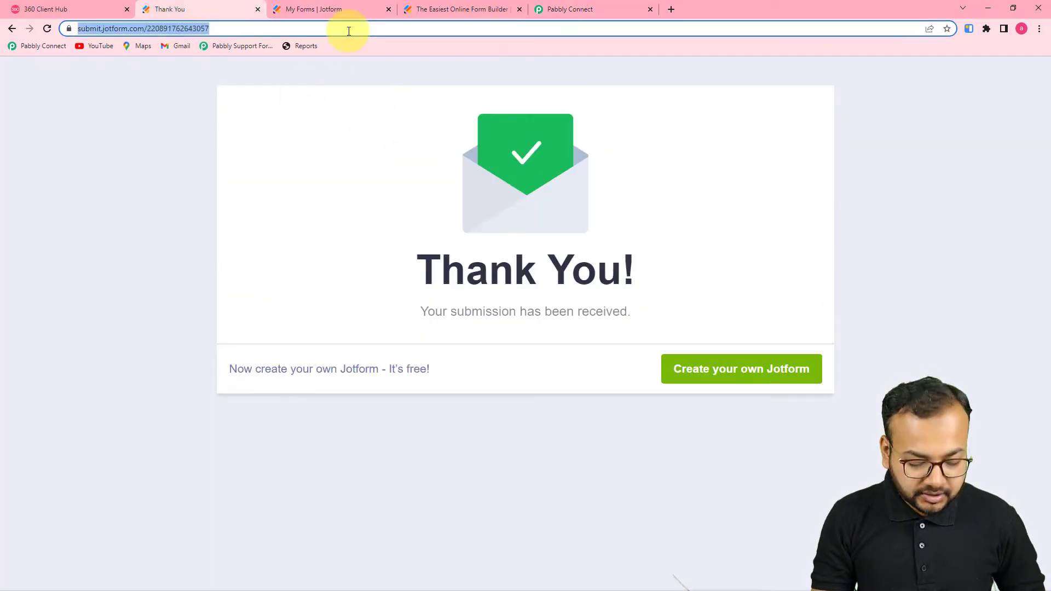
pyautogui.press('Return')
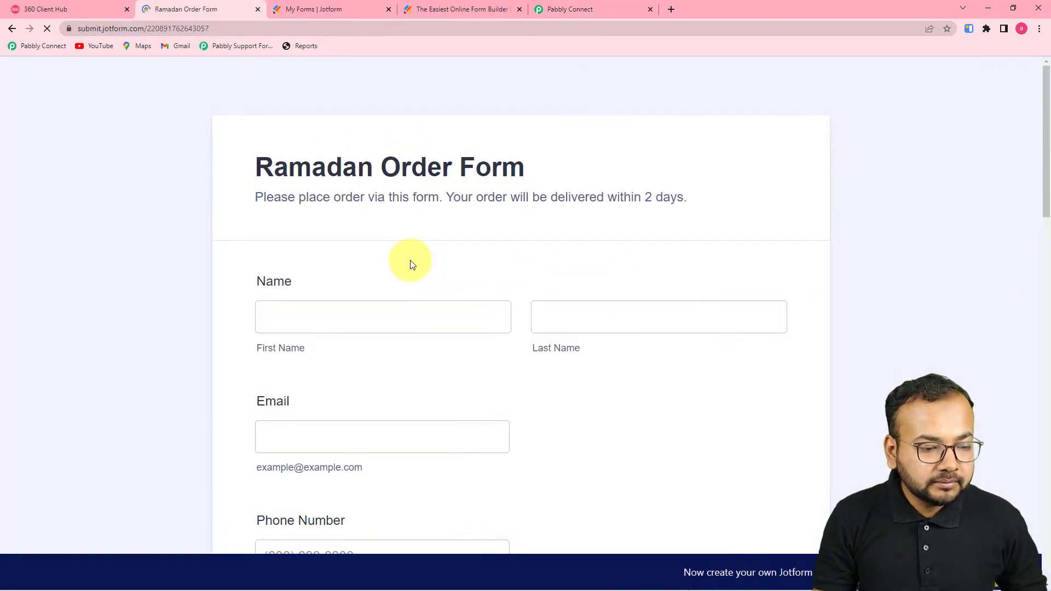
pyautogui.click(382, 323)
pyautogui.click(307, 371)
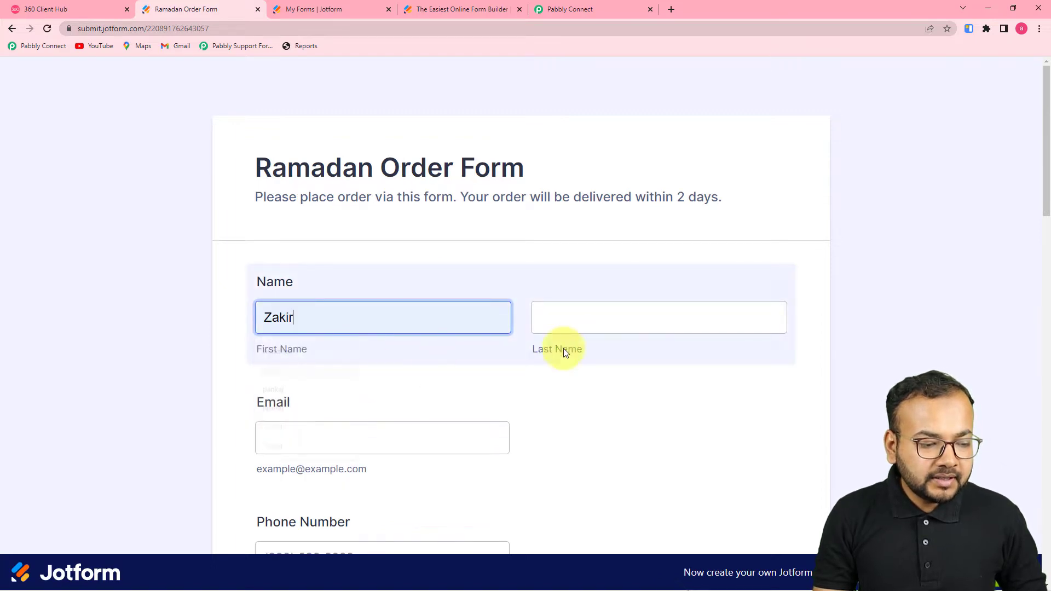
pyautogui.click(591, 318)
pyautogui.write('khan')
# Step: Fill in the customer's e-mail, phone number and saved delivery address
pyautogui.scroll(-3, 491, 386)
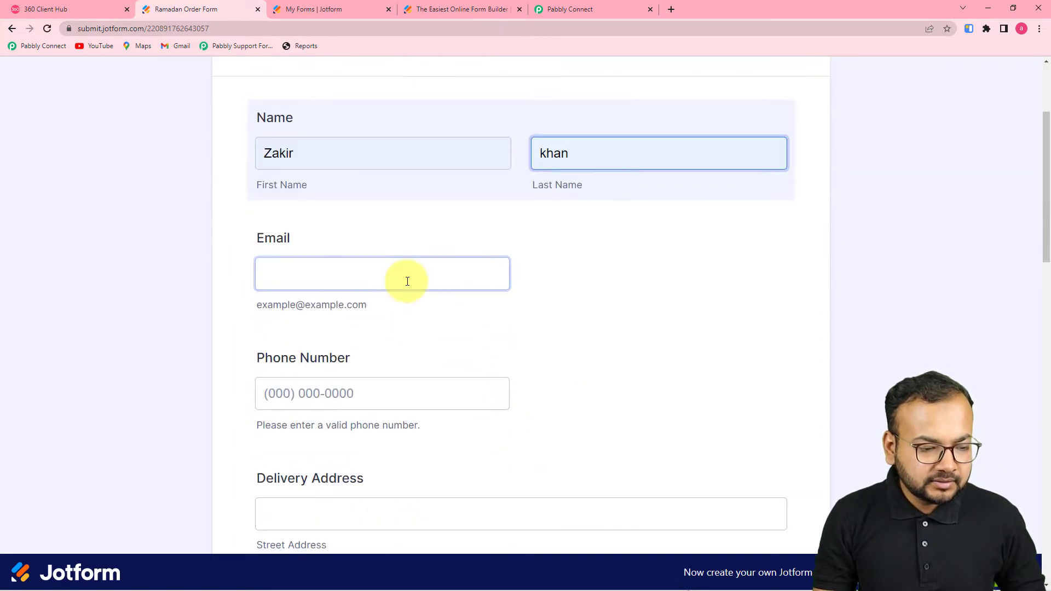
pyautogui.click(402, 280)
pyautogui.click(314, 343)
pyautogui.scroll(-3, 383, 347)
pyautogui.click(357, 224)
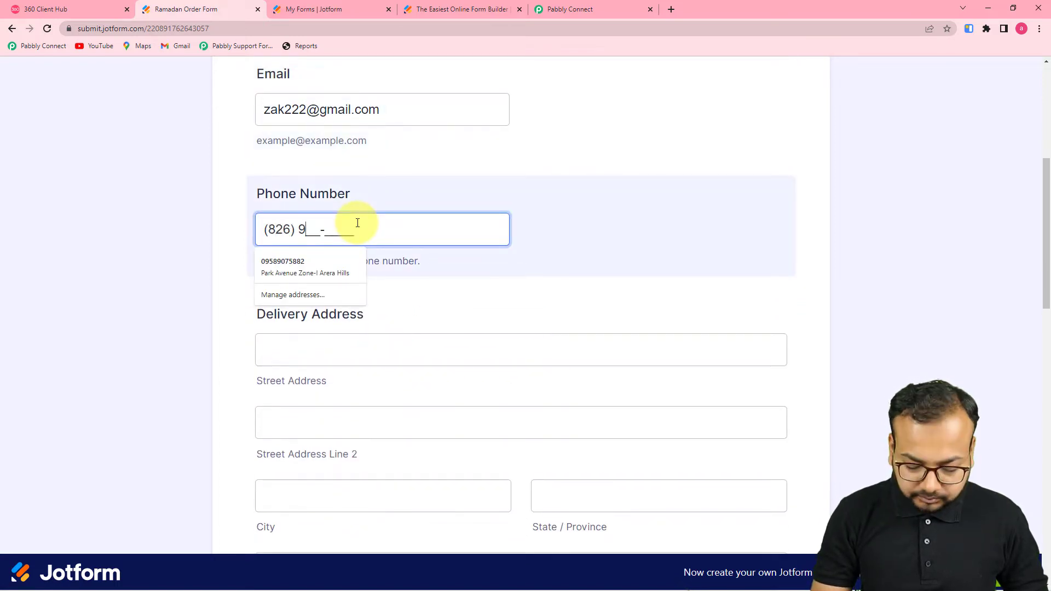
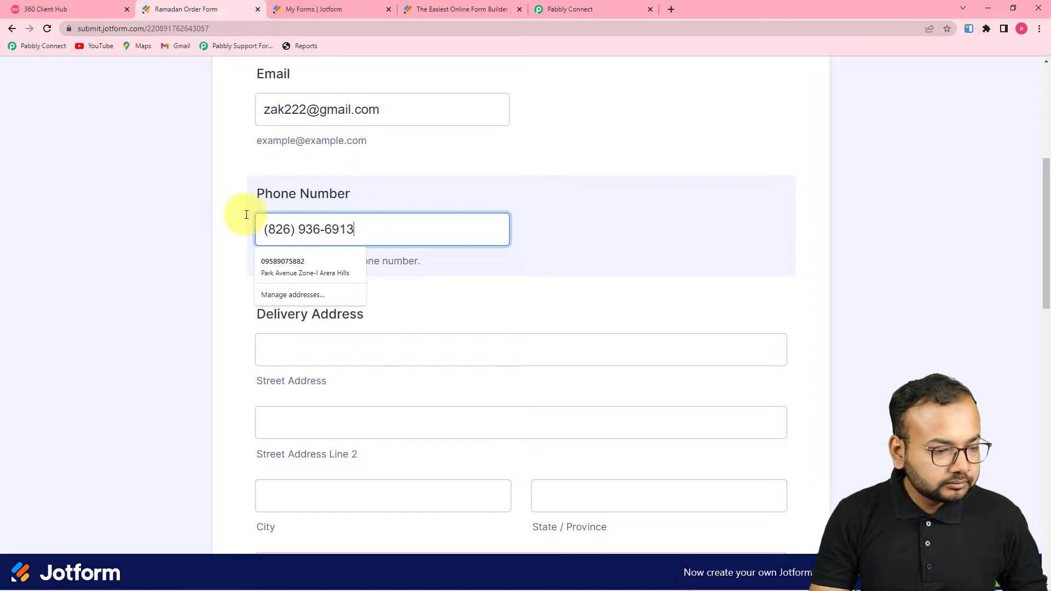
pyautogui.click(214, 222)
pyautogui.scroll(-3, 281, 188)
pyautogui.click(310, 222)
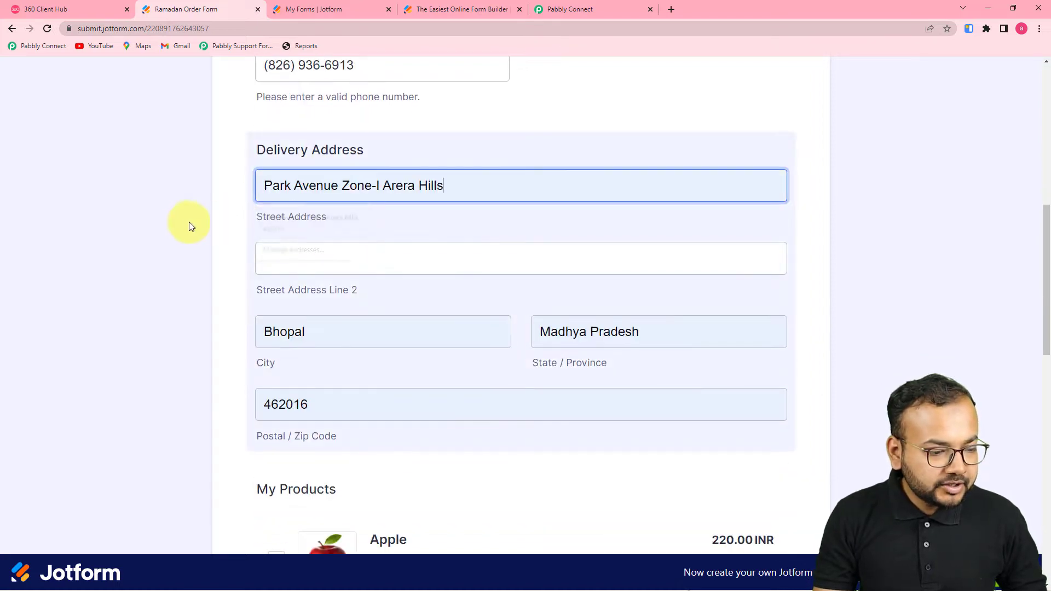
# Step: Tick Apple, Mango, Watermelon, Rooh Afza and Dates, submit the order, and return to Pabbly Connect
pyautogui.scroll(-7, 184, 222)
pyautogui.click(276, 176)
pyautogui.click(276, 293)
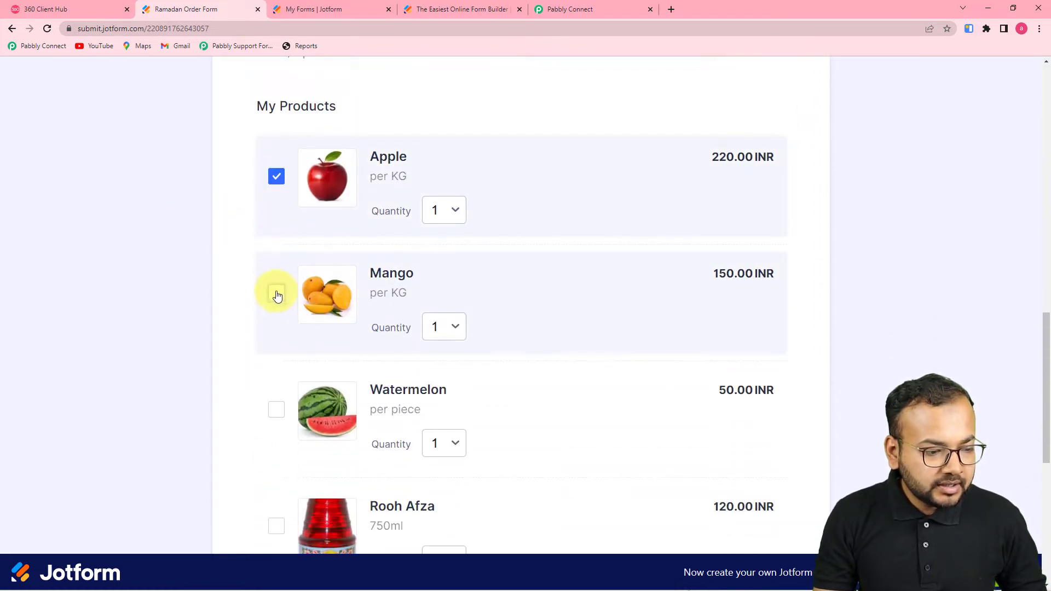
pyautogui.scroll(-3, 242, 322)
pyautogui.click(275, 243)
pyautogui.scroll(-3, 262, 323)
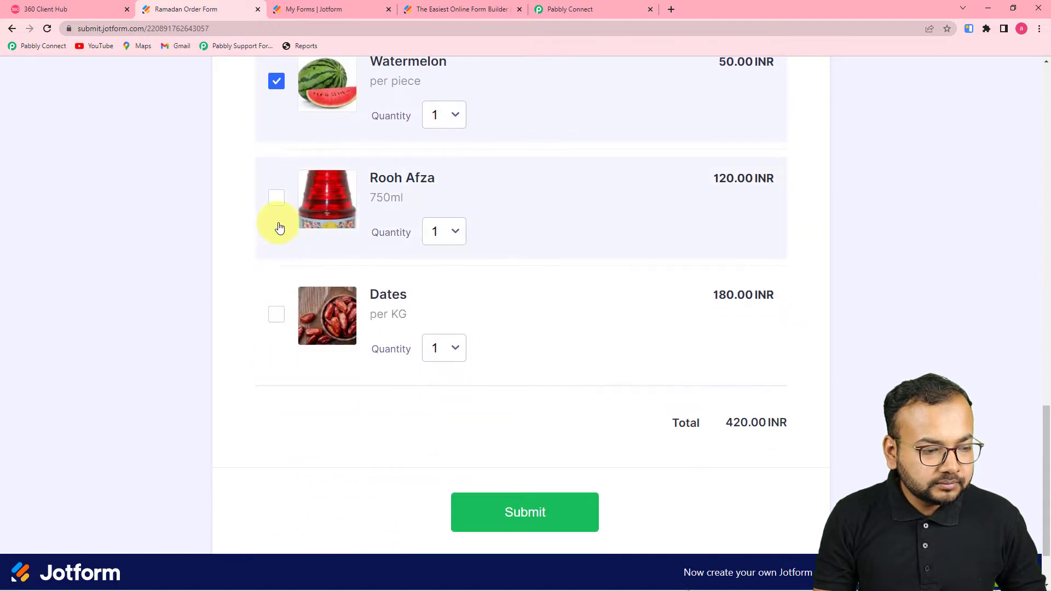
pyautogui.click(277, 197)
pyautogui.click(276, 313)
pyautogui.click(540, 516)
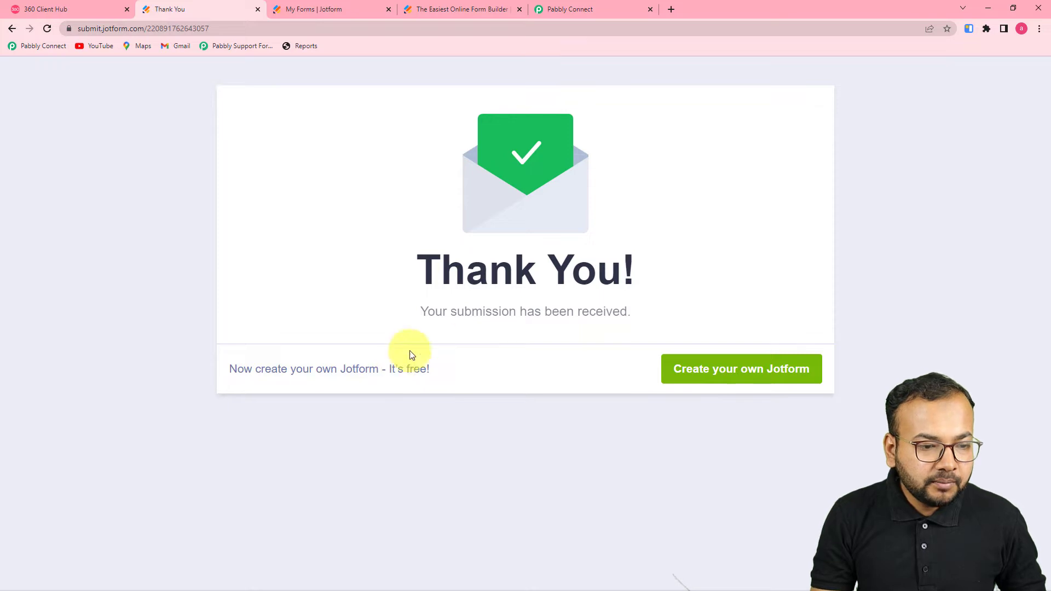
pyautogui.click(573, 6)
# Step: Enlarge the Products field to show Apple, Mango, Watermelon, Rooh Afza and Dates with the 720 INR total
pyautogui.scroll(-2, 222, 240)
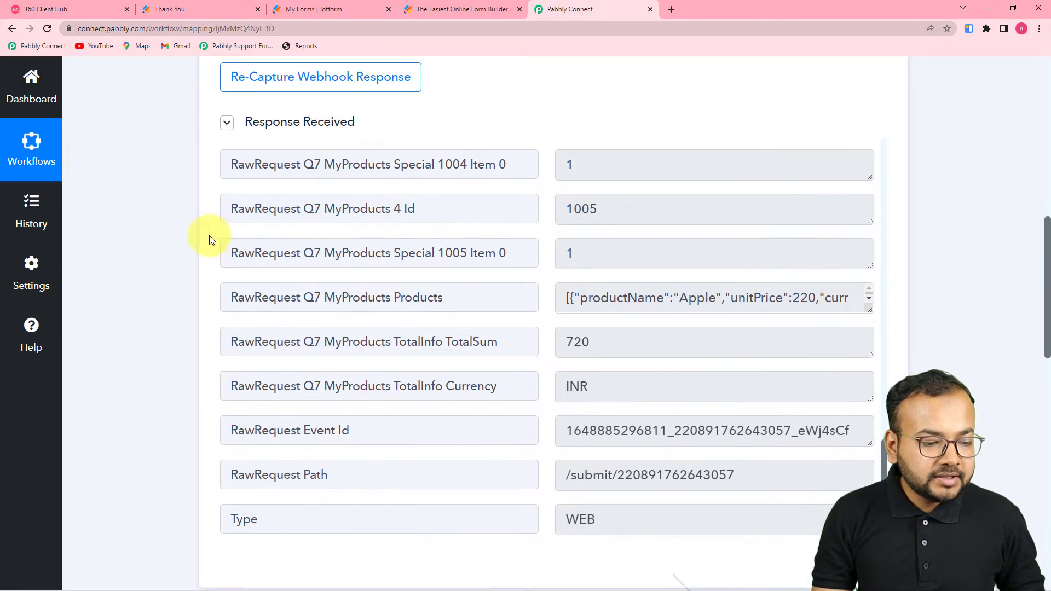
pyautogui.scroll(3, 481, 312)
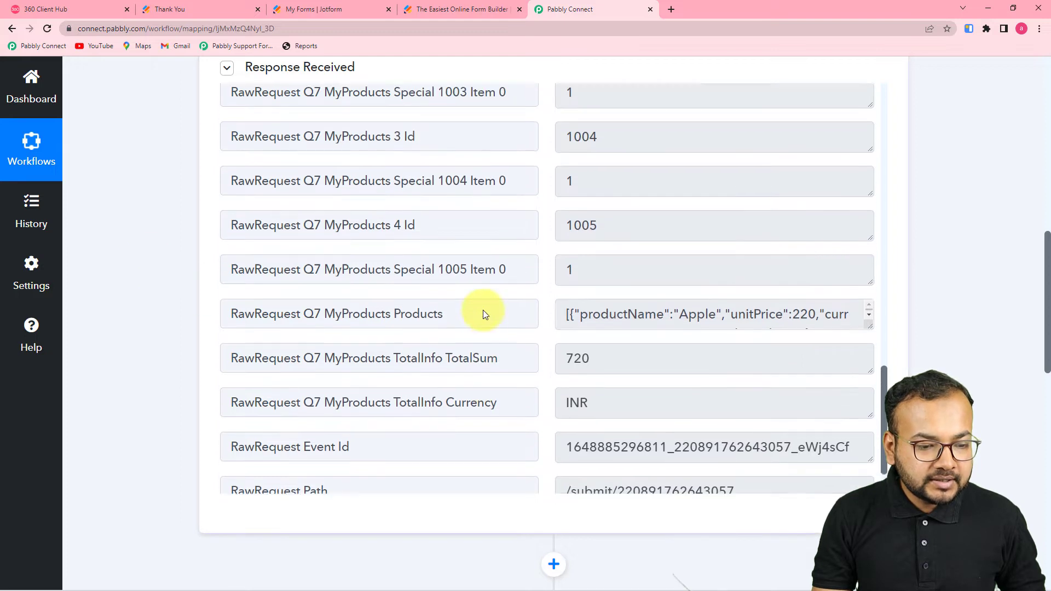
pyautogui.scroll(-2, 340, 333)
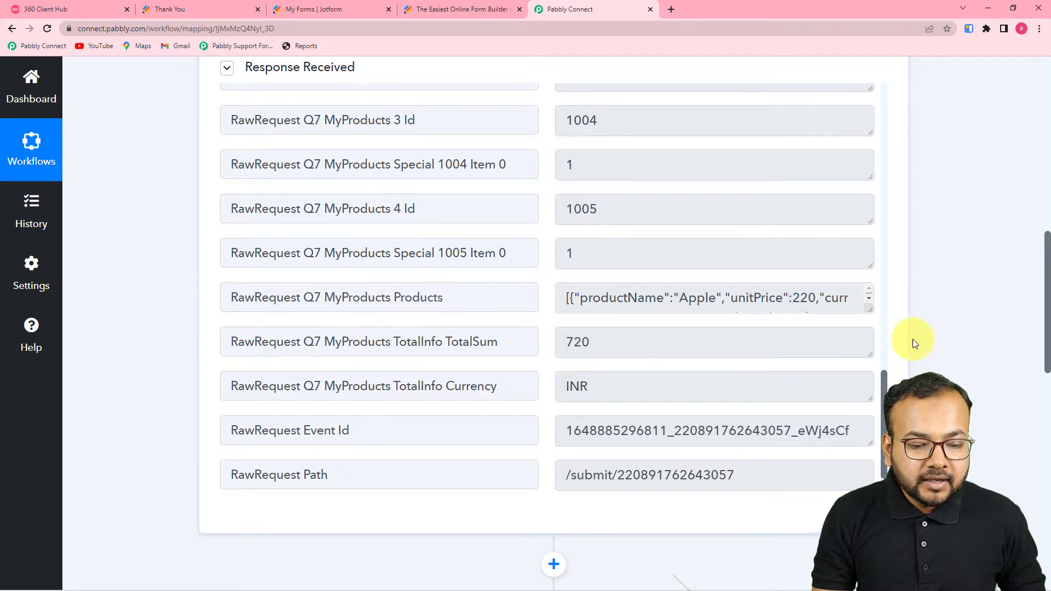
pyautogui.moveTo(869, 309); pyautogui.dragTo(870, 491)
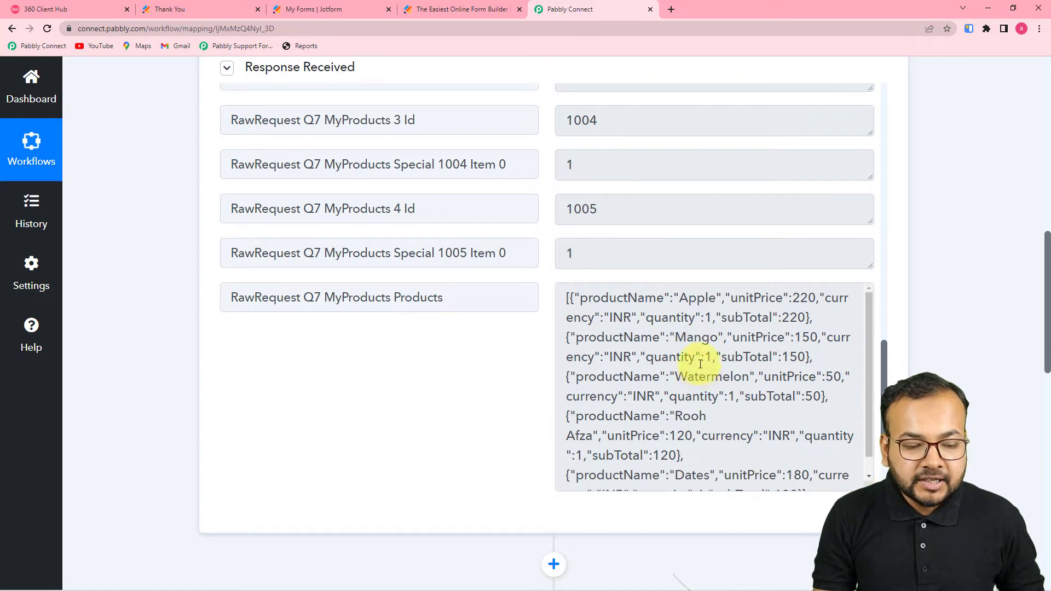
pyautogui.scroll(-1, 654, 338)
pyautogui.scroll(-2, 535, 356)
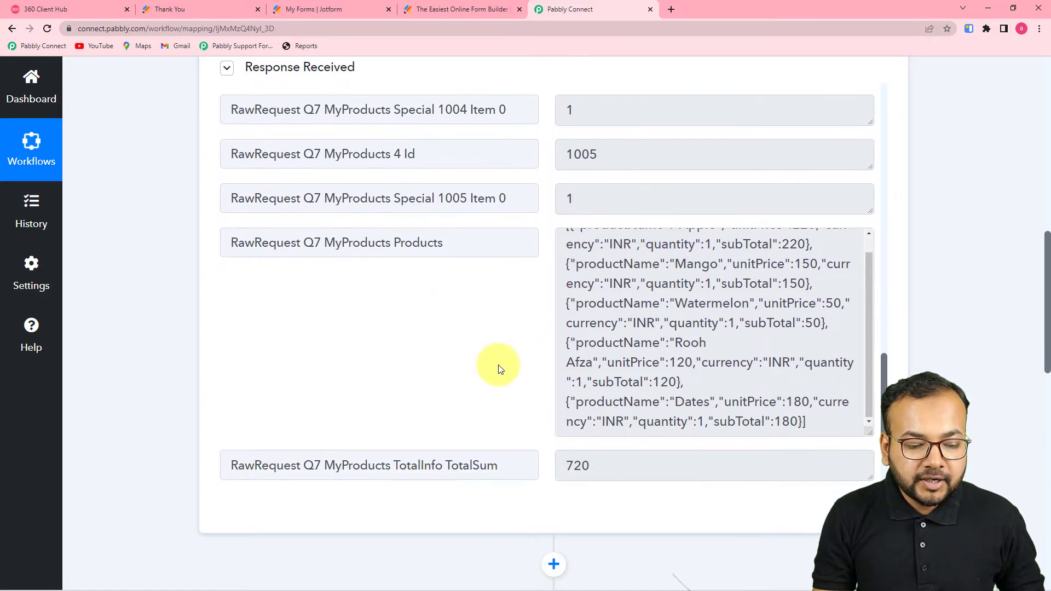
pyautogui.scroll(-3, 469, 364)
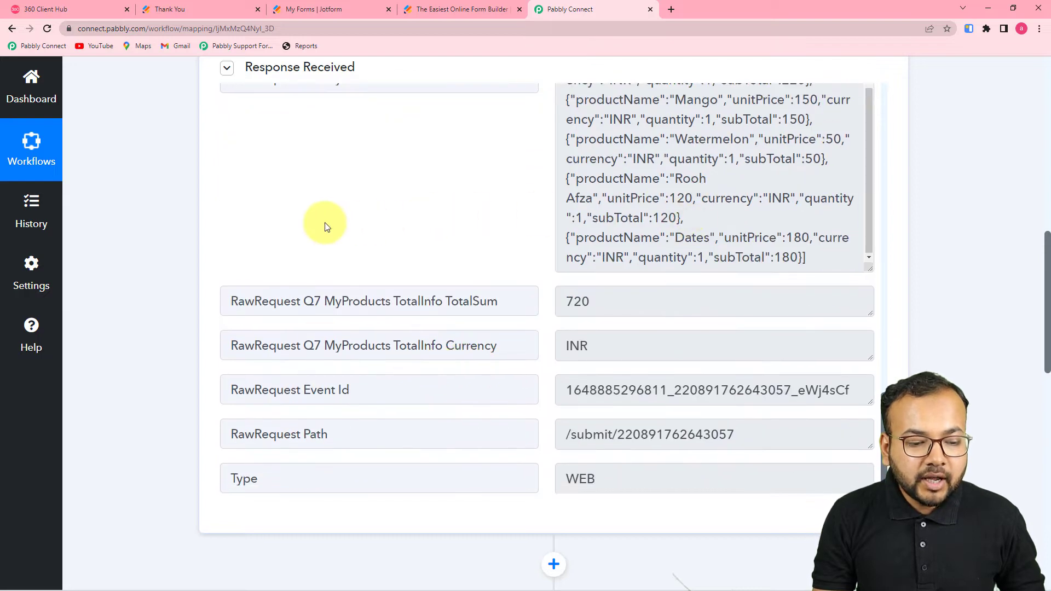
pyautogui.scroll(3, 604, 222)
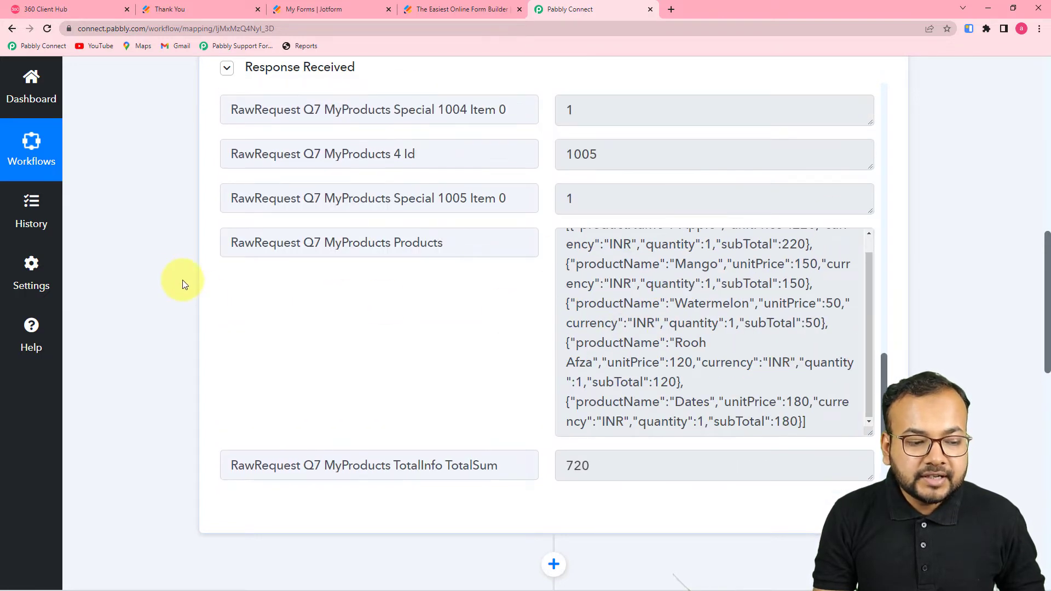
pyautogui.scroll(-3, 173, 275)
pyautogui.scroll(-7, 173, 275)
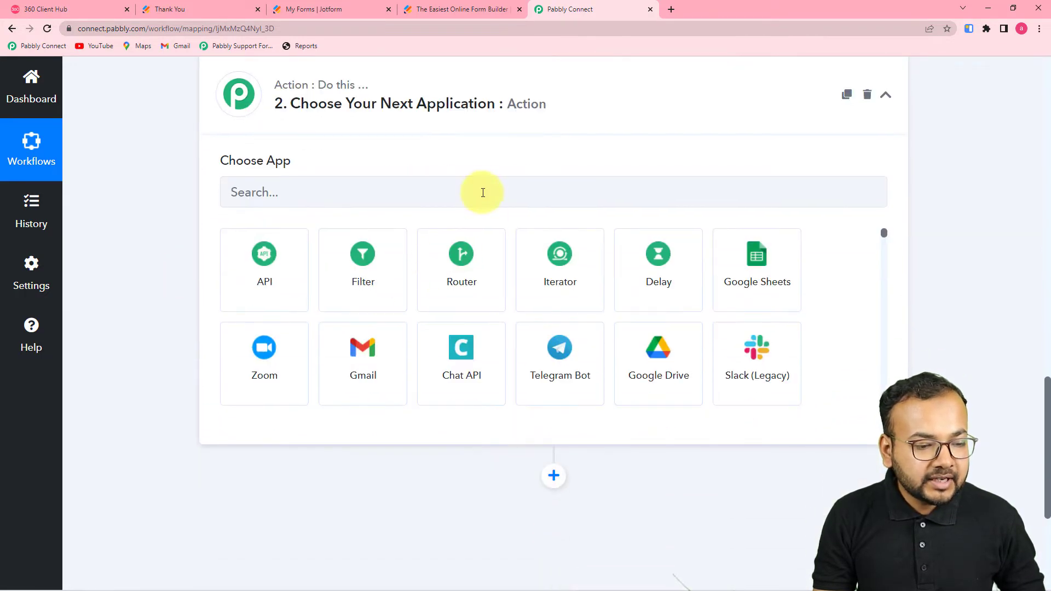
# Step: Choose Data Transformer by Pabbly with the Line Itemizer event as the next action and connect it
pyautogui.click(483, 186)
pyautogui.scroll(1, 352, 176)
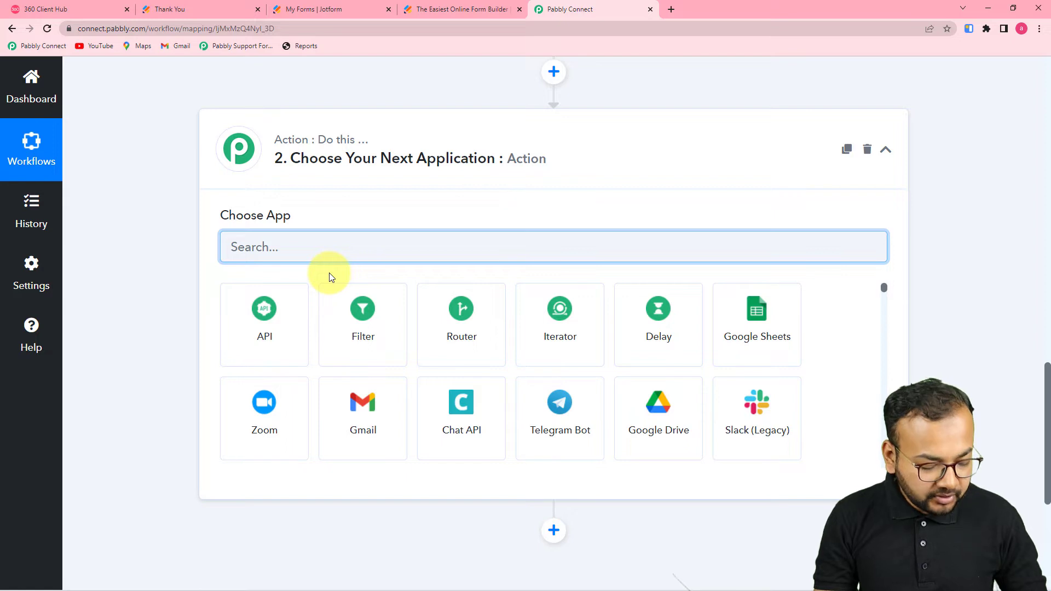
pyautogui.write('dat')
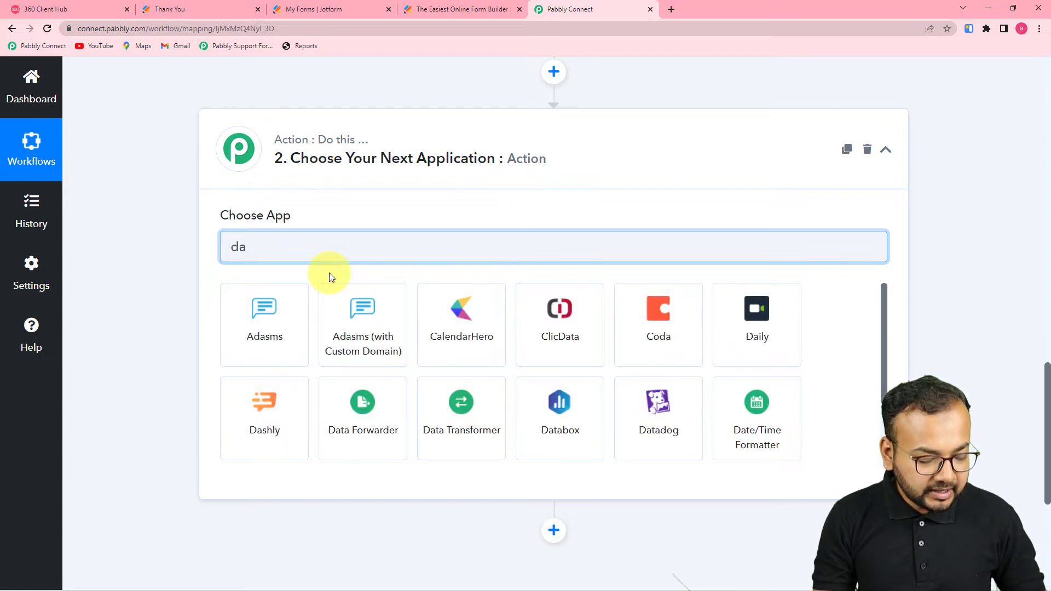
pyautogui.write('a')
pyautogui.click(436, 347)
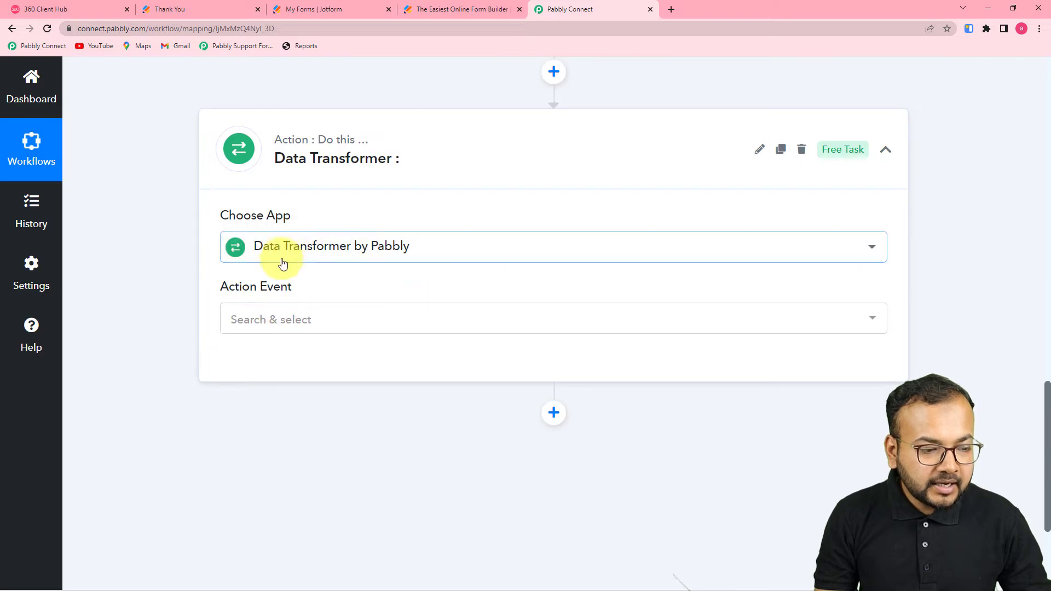
pyautogui.click(286, 323)
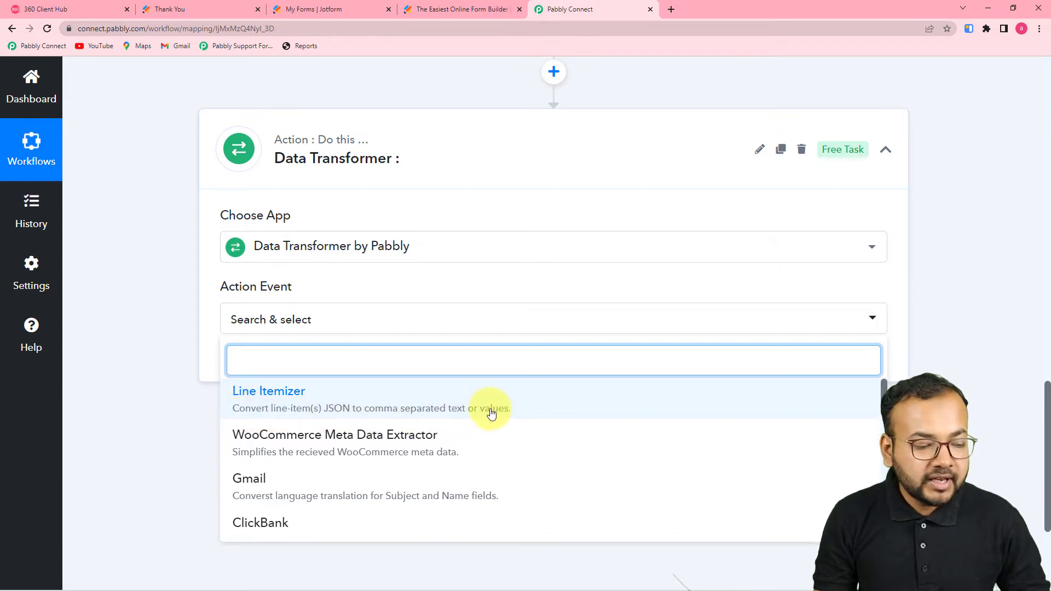
pyautogui.click(394, 407)
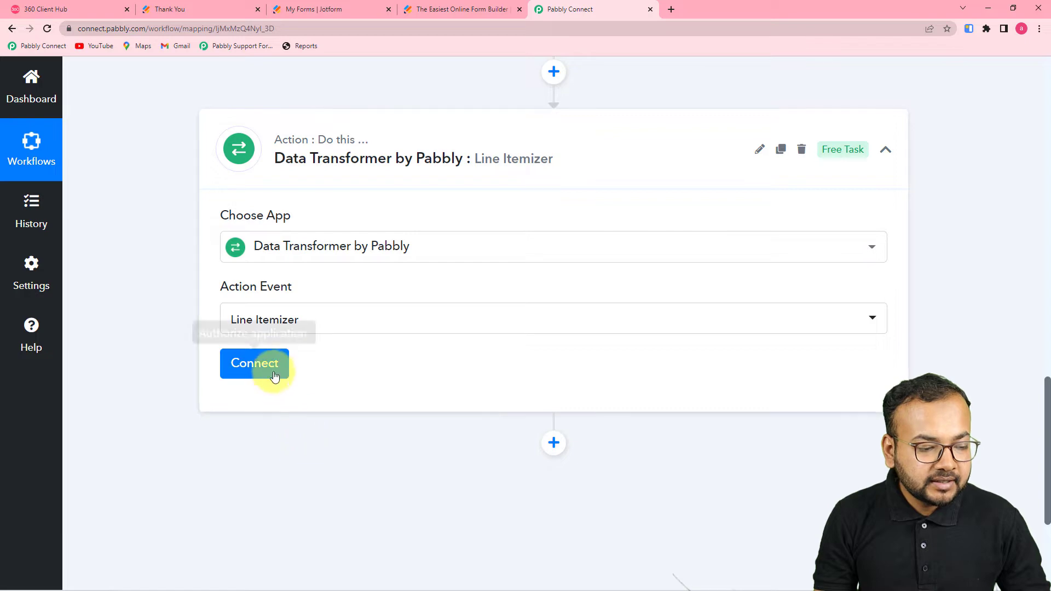
pyautogui.click(275, 377)
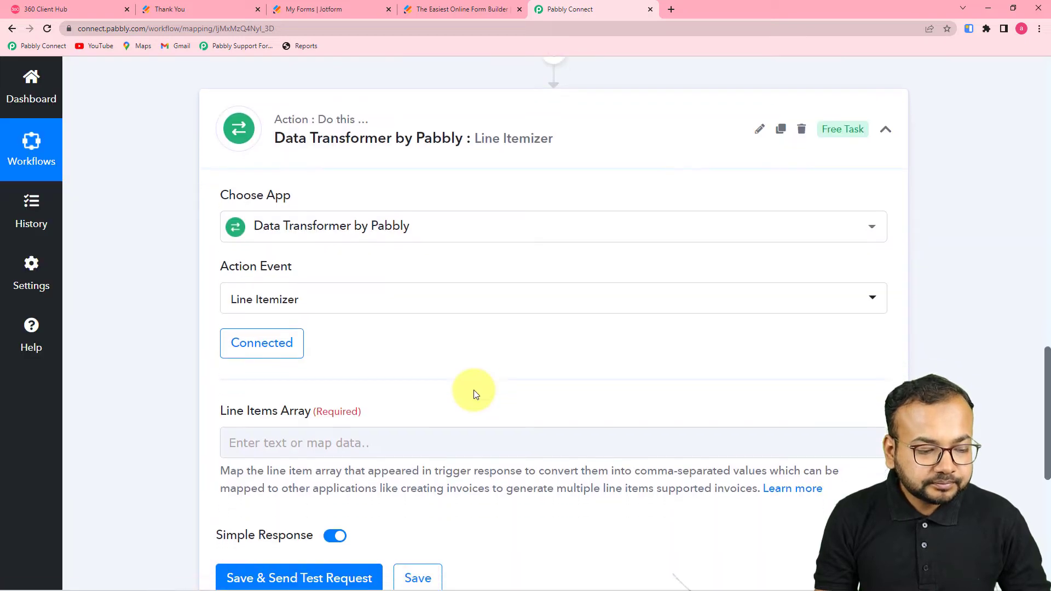
# Step: Map the JotForm: New Response RawRequest Q7 MyProducts Products array into the Line Items Array field
pyautogui.scroll(-3, 474, 390)
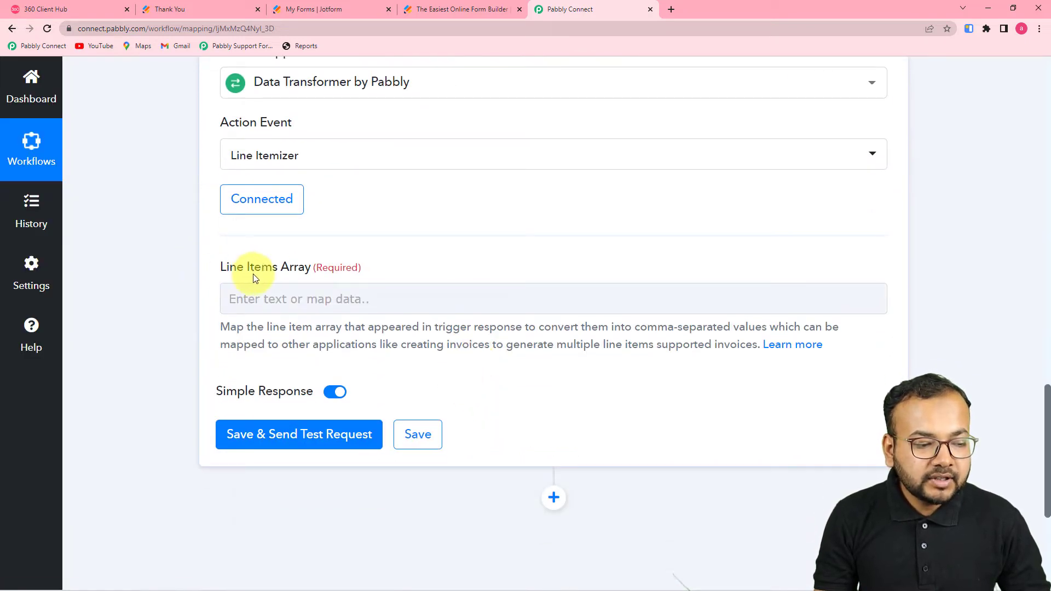
pyautogui.scroll(10, 594, 362)
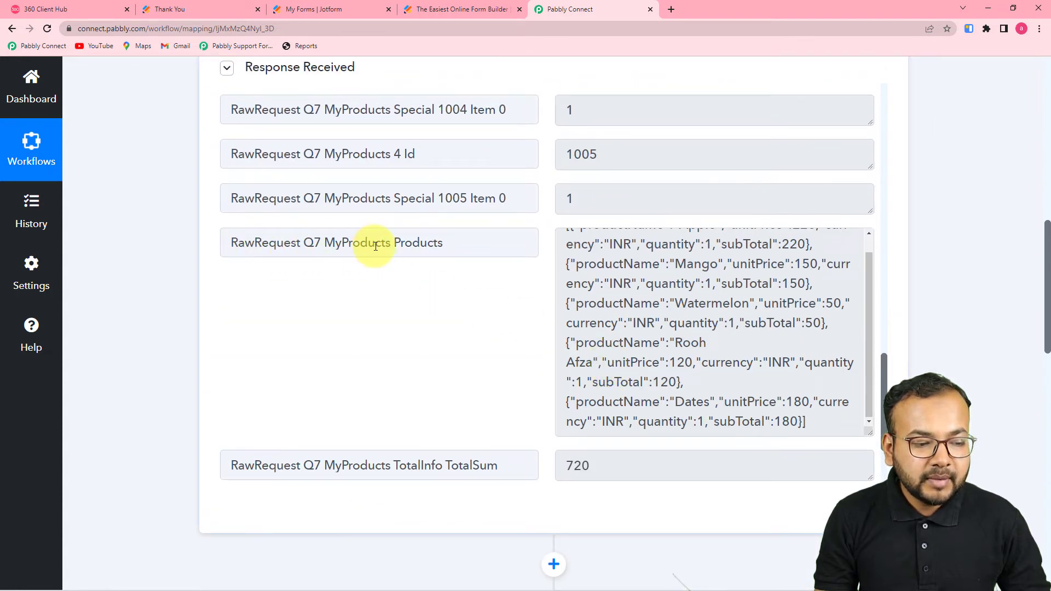
pyautogui.scroll(-8, 411, 298)
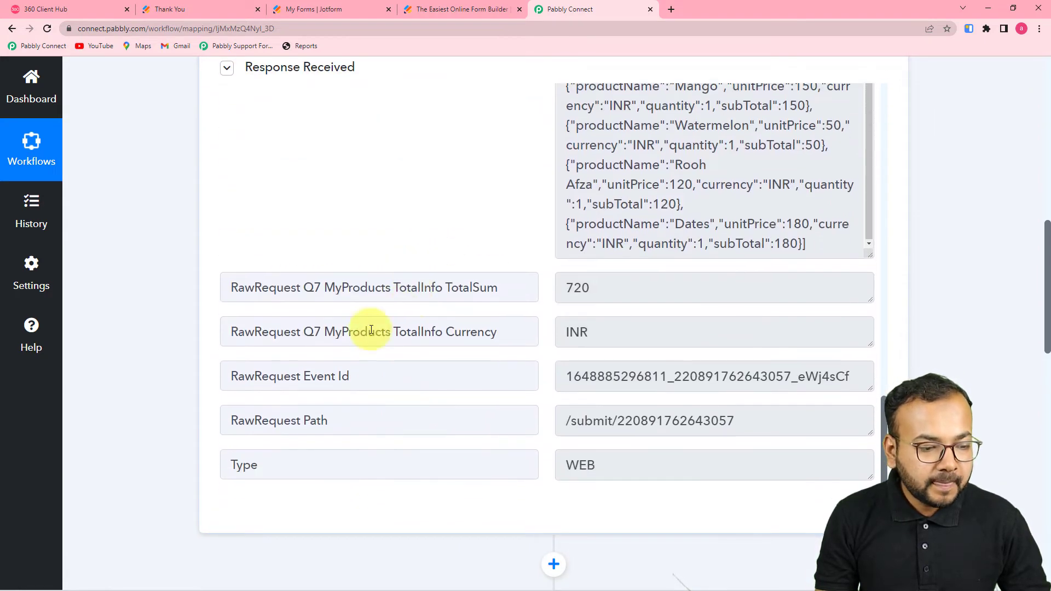
pyautogui.scroll(-8, 247, 335)
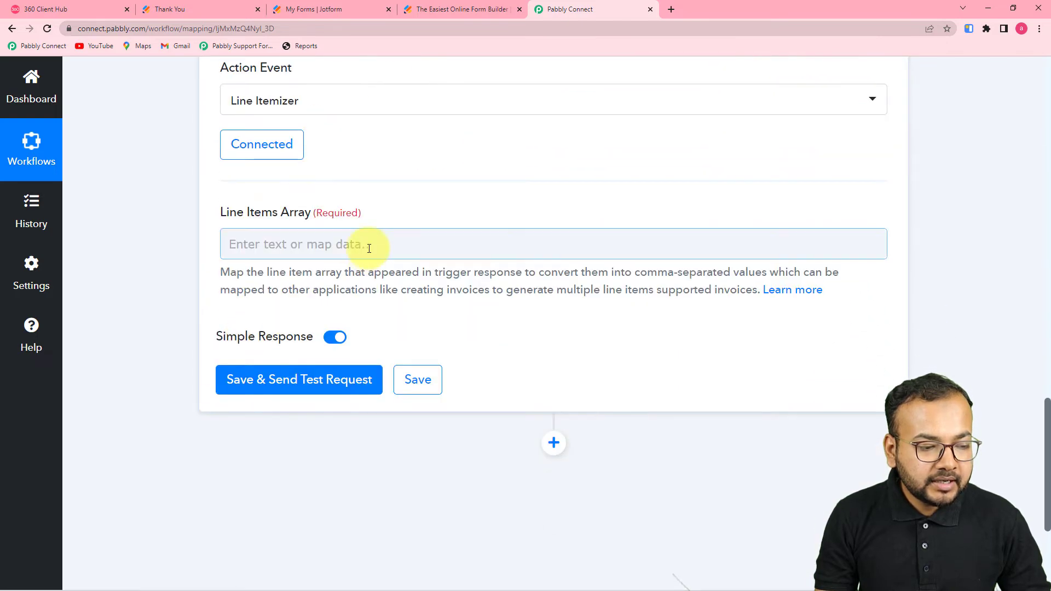
pyautogui.click(370, 247)
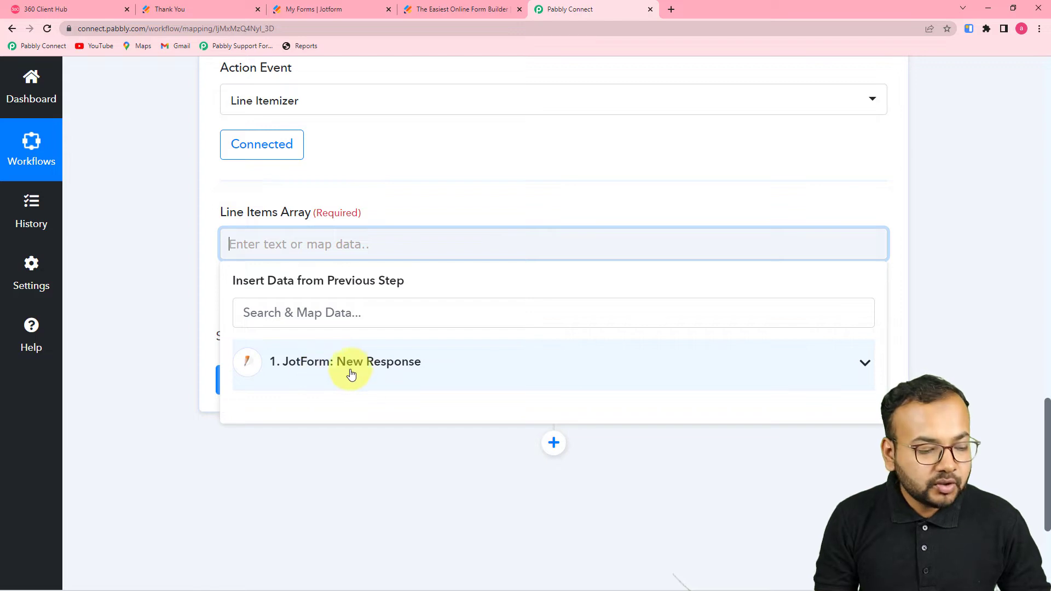
pyautogui.click(400, 371)
pyautogui.scroll(-5, 410, 438)
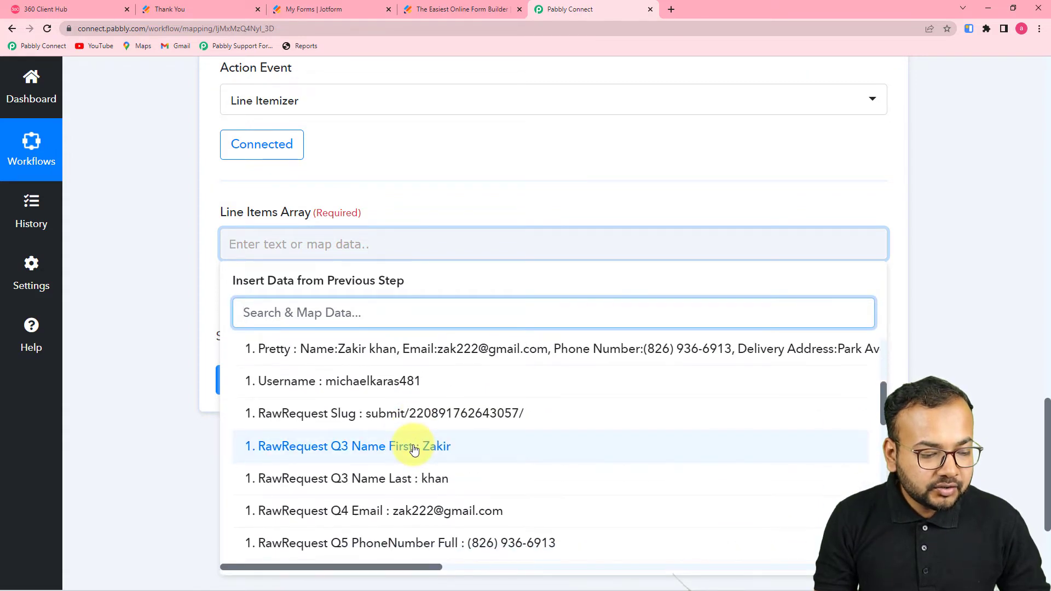
pyautogui.scroll(-6, 413, 449)
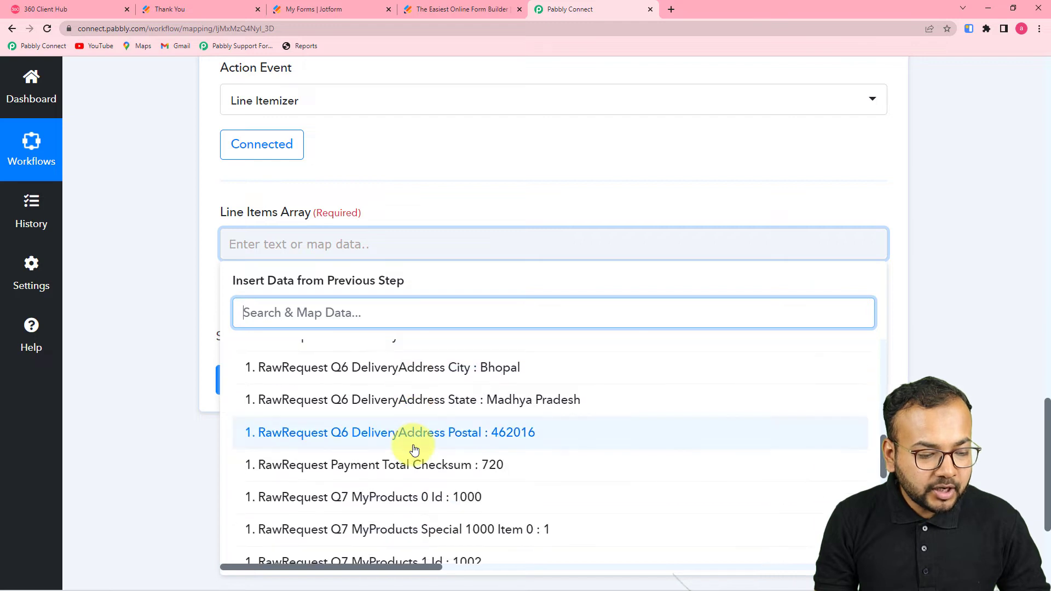
pyautogui.scroll(-3, 411, 448)
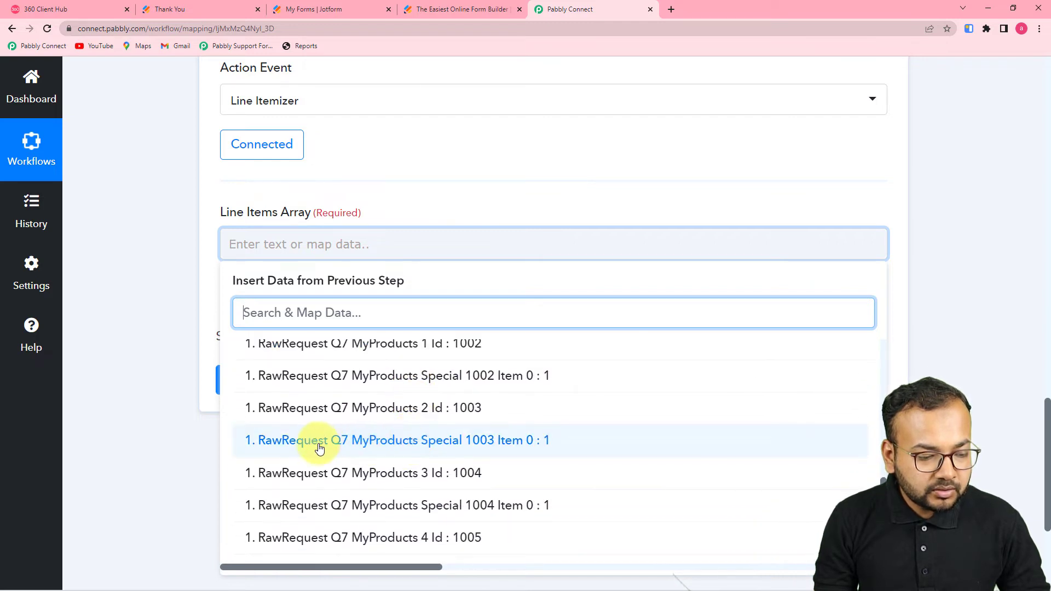
pyautogui.scroll(-5, 339, 443)
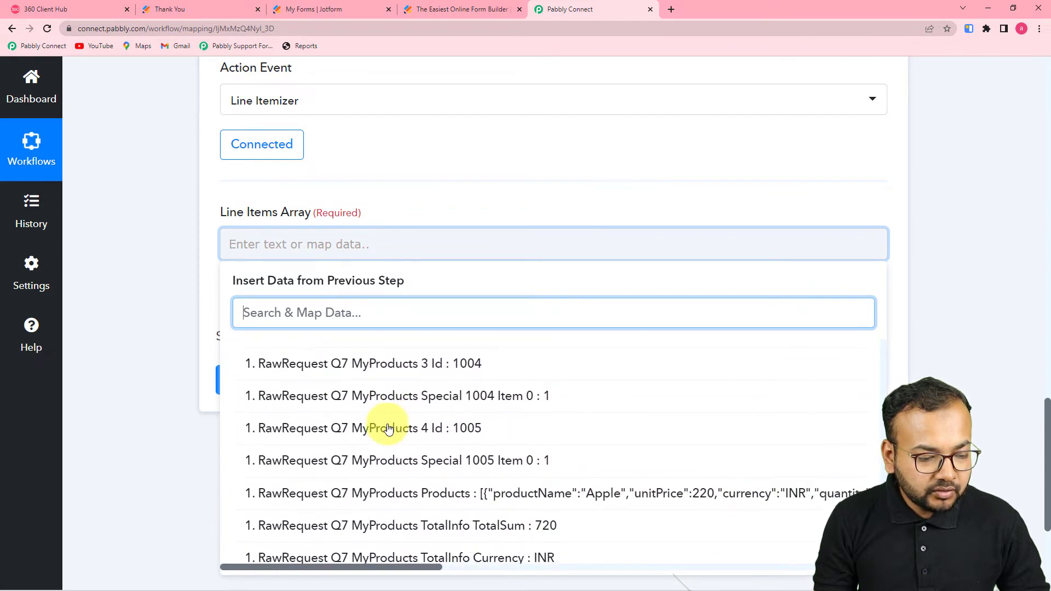
pyautogui.click(377, 445)
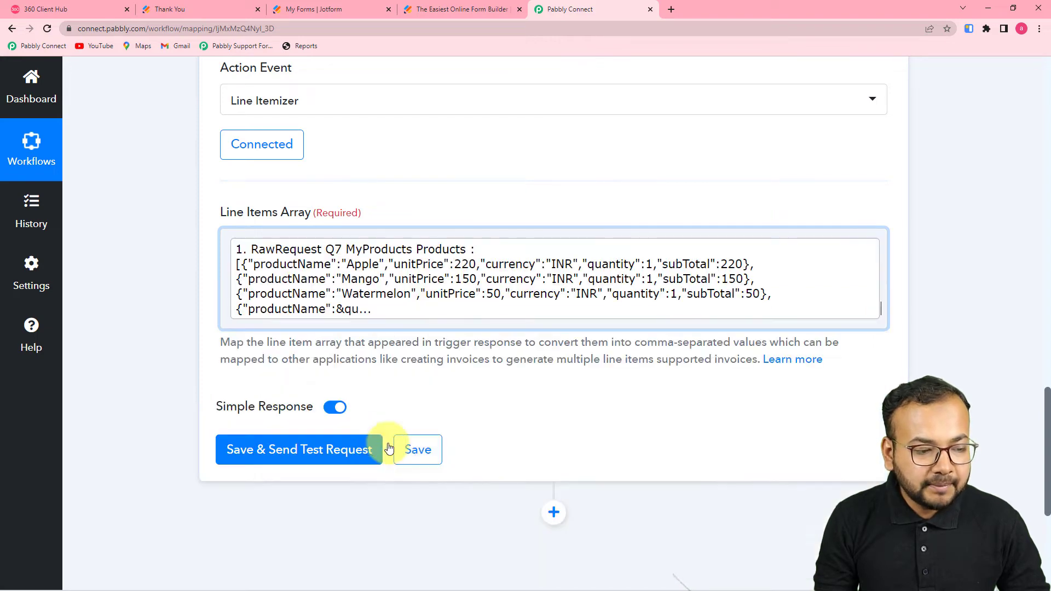
# Step: Save and test the Line Itemizer, returning Apple,Mango,Watermelon,Rooh Afza,Dates at prices 220,150,50,120,180, quantity 1 each
pyautogui.click(137, 311)
pyautogui.scroll(-4, 275, 295)
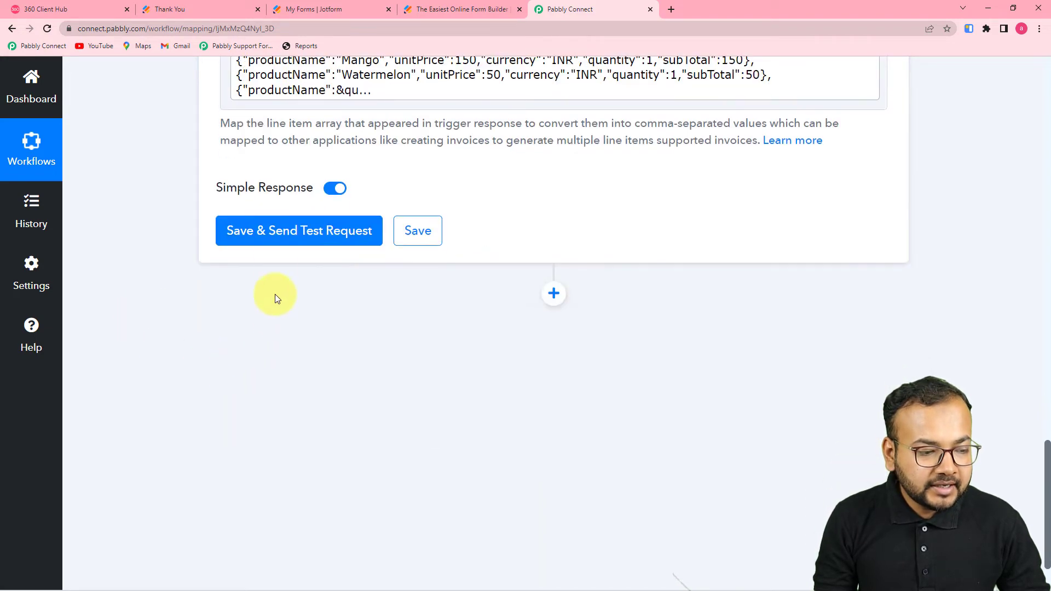
pyautogui.click(270, 234)
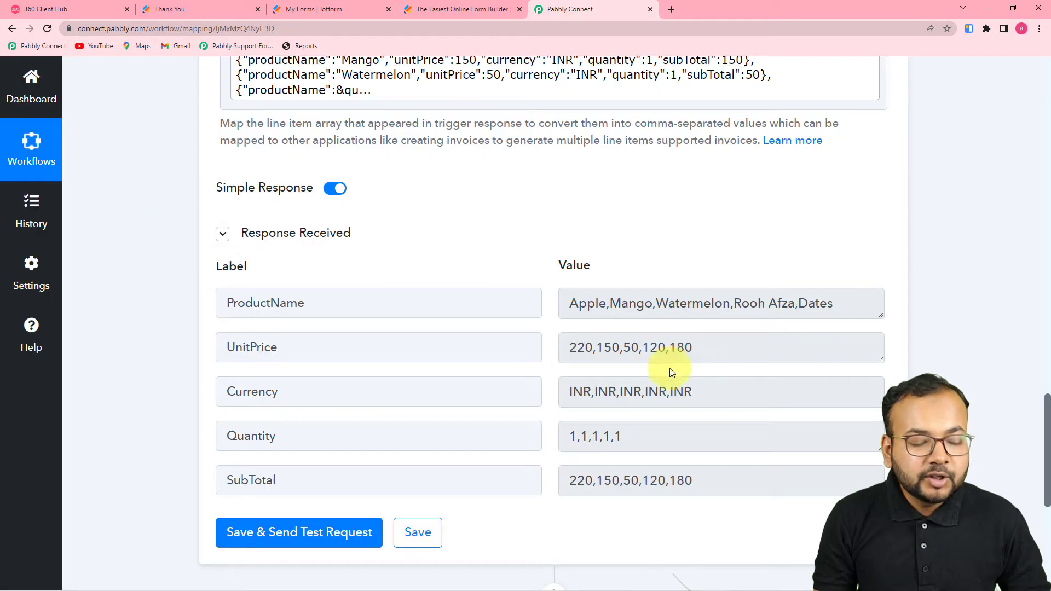
pyautogui.moveTo(880, 313); pyautogui.dragTo(865, 348)
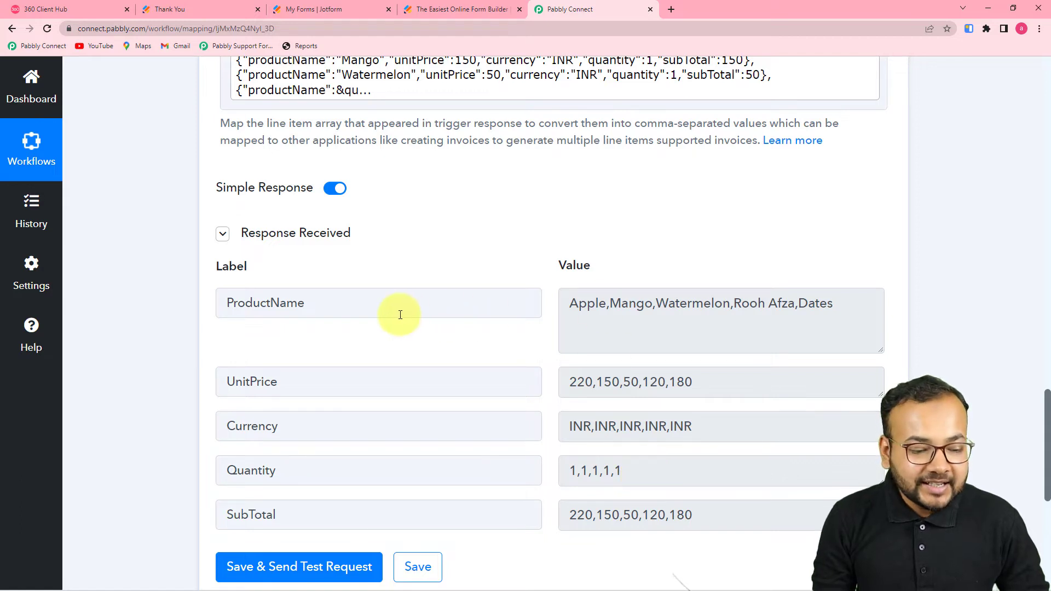
pyautogui.scroll(-3, 159, 332)
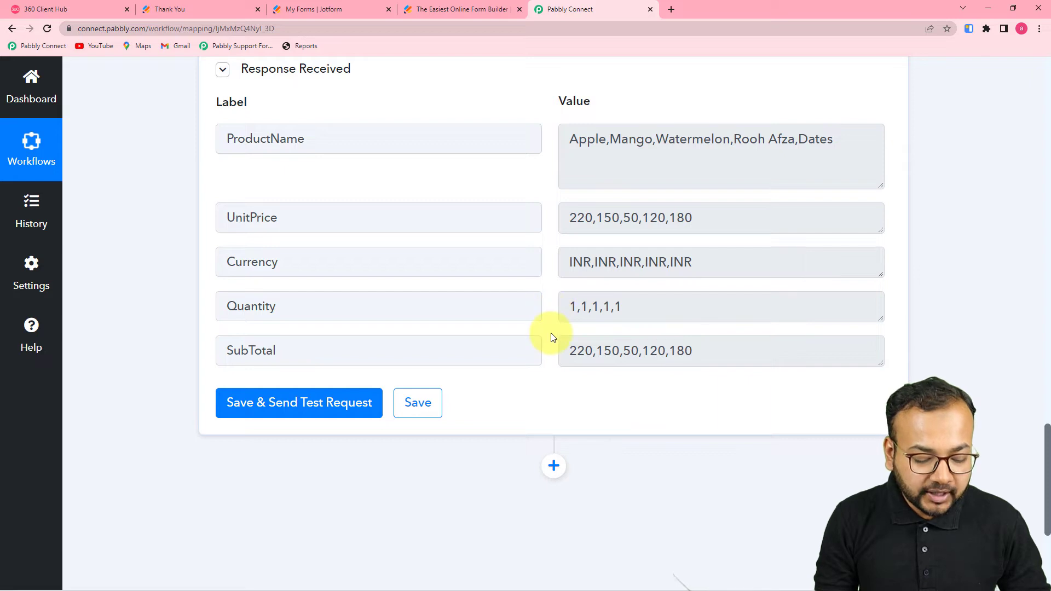
pyautogui.scroll(-4, 549, 347)
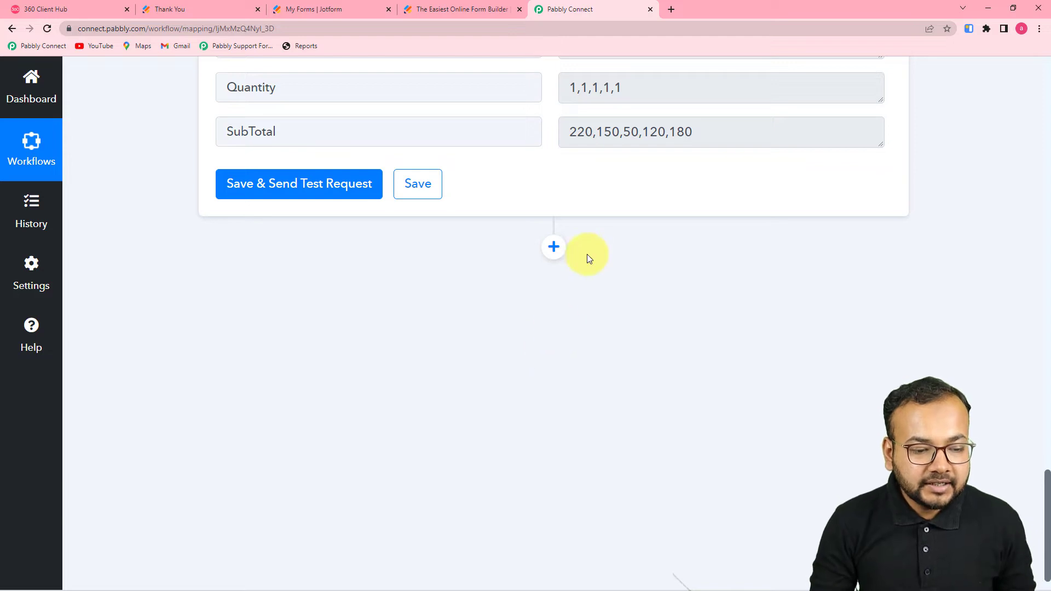
# Step: Add a Date/Time Formatter by Pabbly action step that uses the Current Date event
pyautogui.click(554, 247)
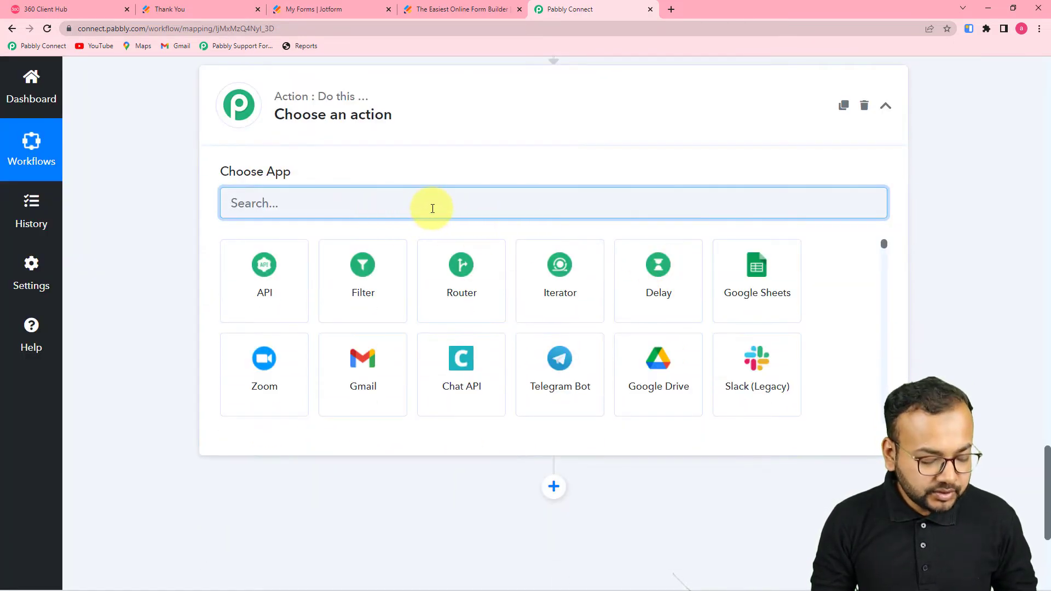
pyautogui.write('date')
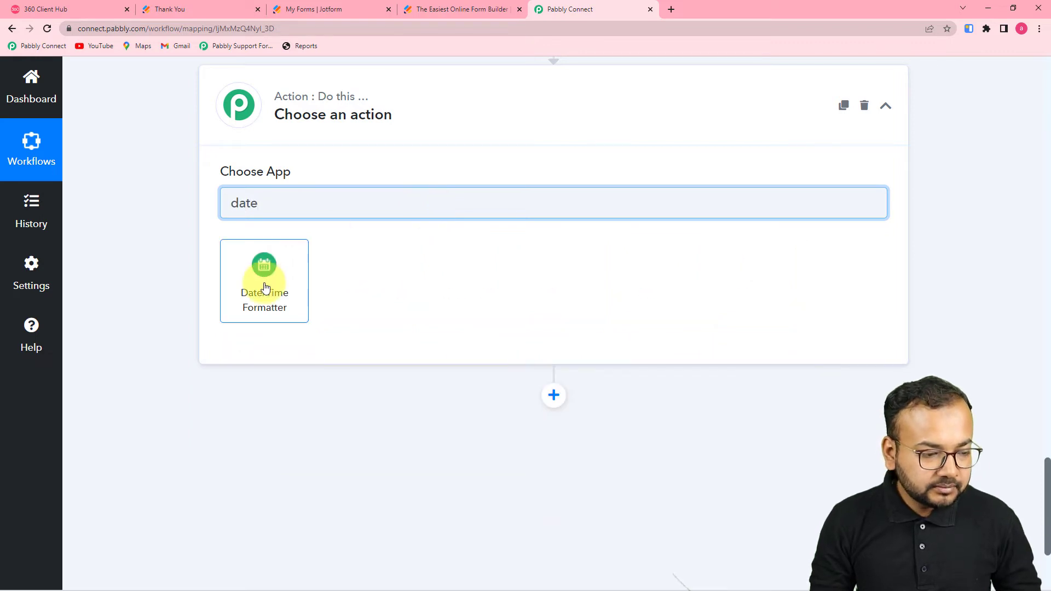
pyautogui.click(264, 282)
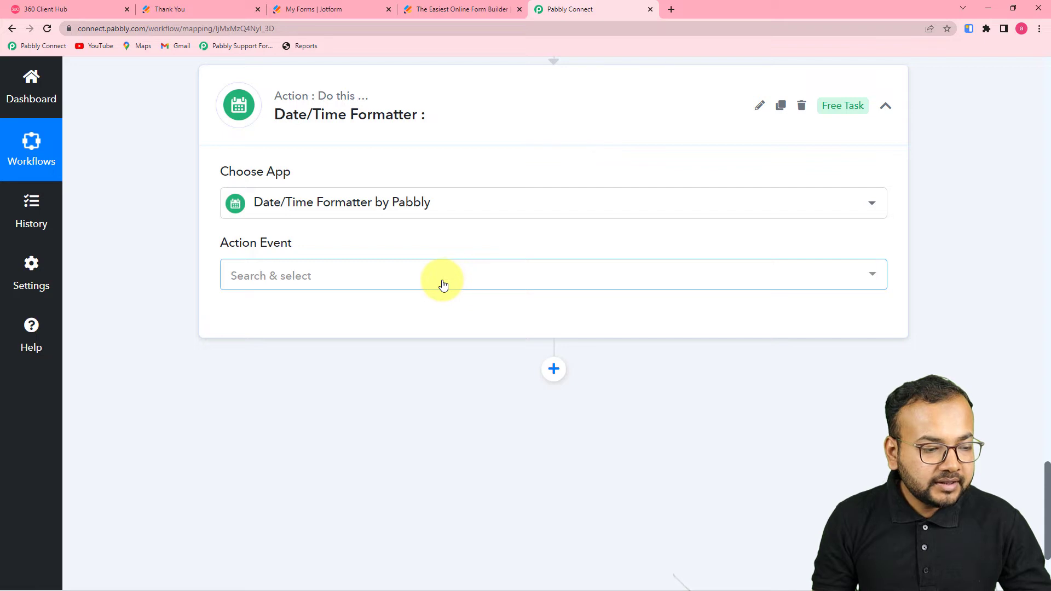
pyautogui.click(442, 285)
pyautogui.scroll(-2, 399, 404)
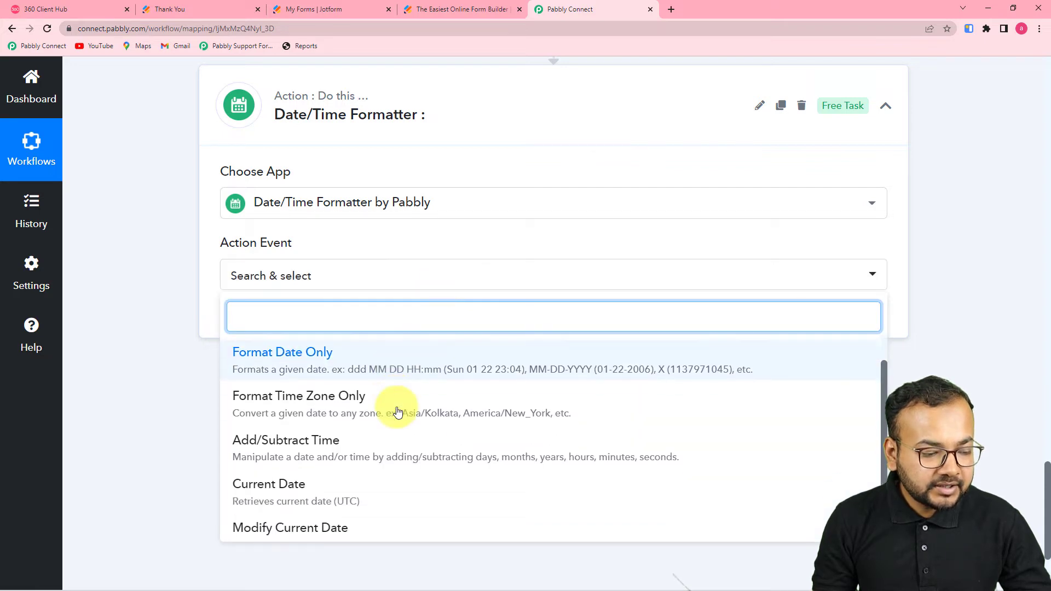
pyautogui.click(328, 429)
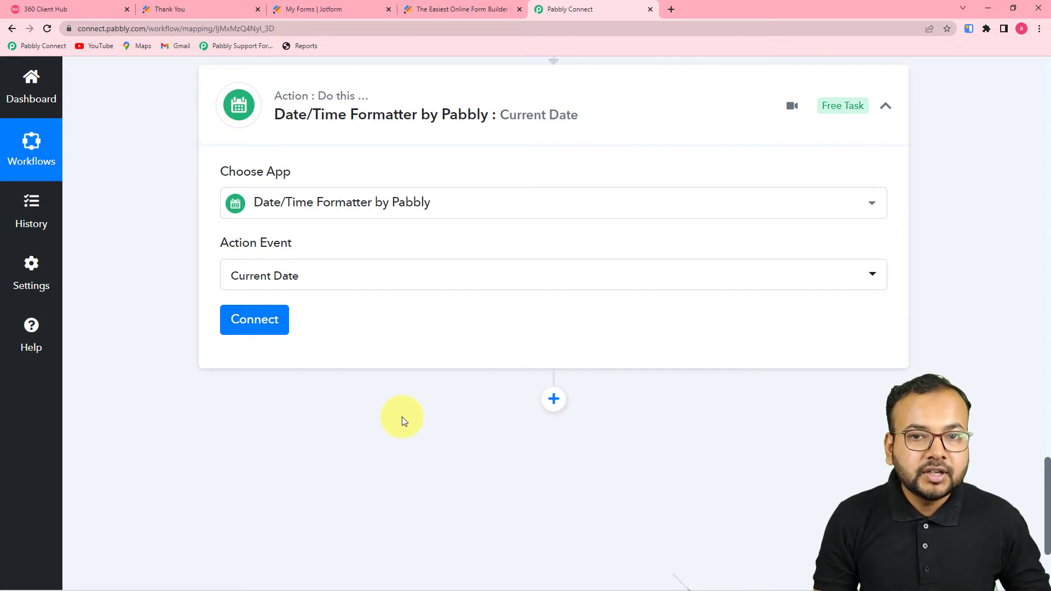
# Step: Connect Current Date with YYYY-MM-DD format and Include Time False, testing it to return 2022-04-02
pyautogui.click(271, 324)
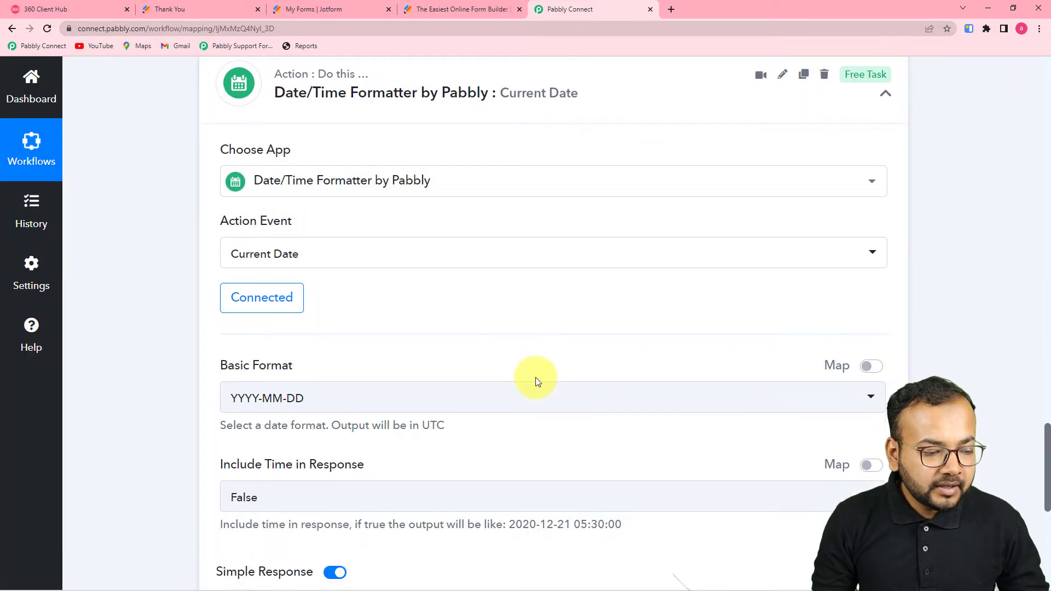
pyautogui.scroll(-2, 535, 376)
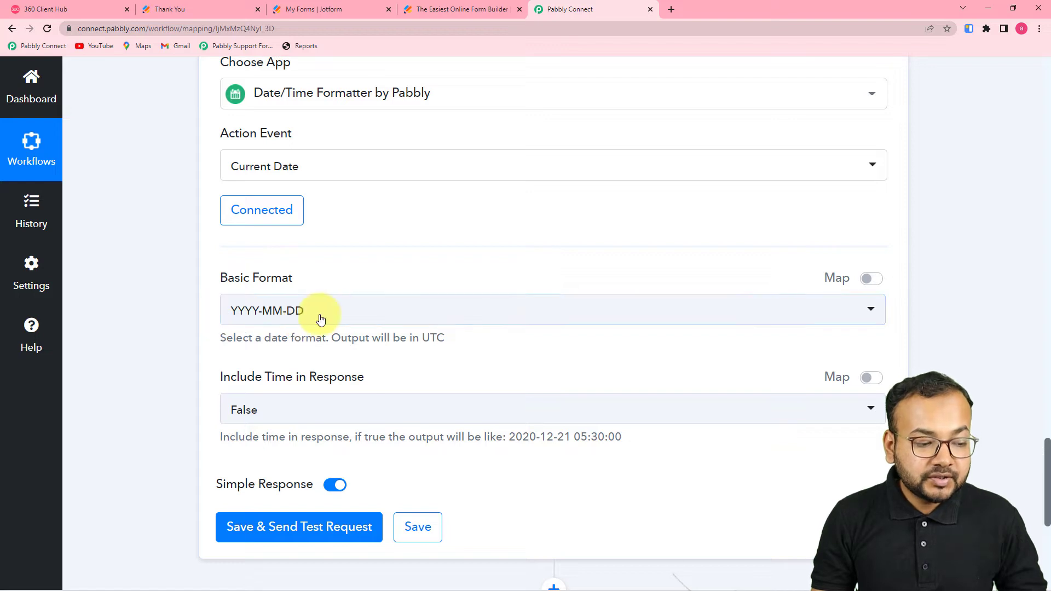
pyautogui.scroll(-2, 383, 317)
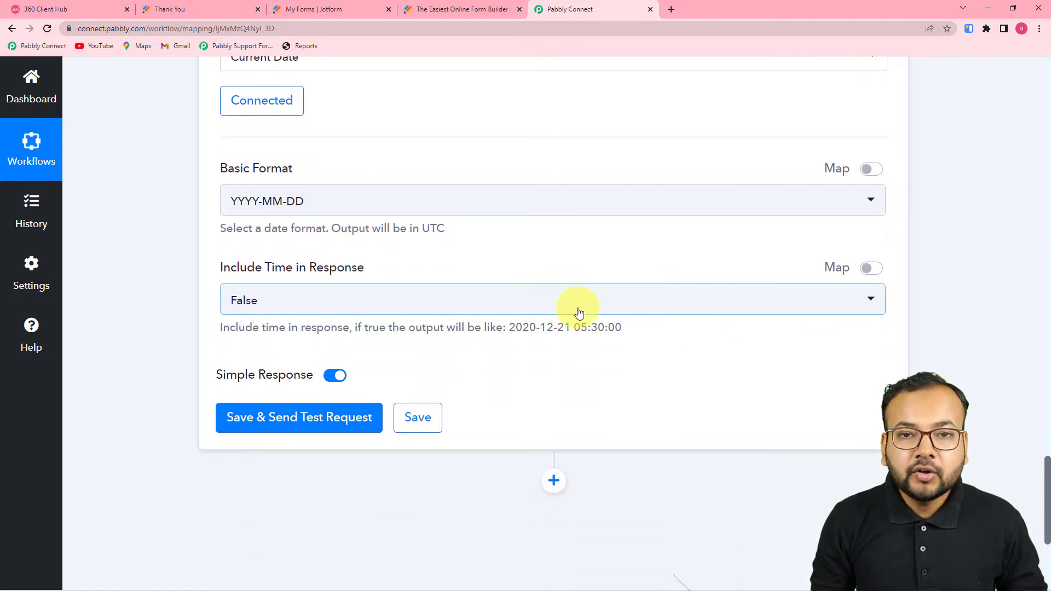
pyautogui.click(596, 310)
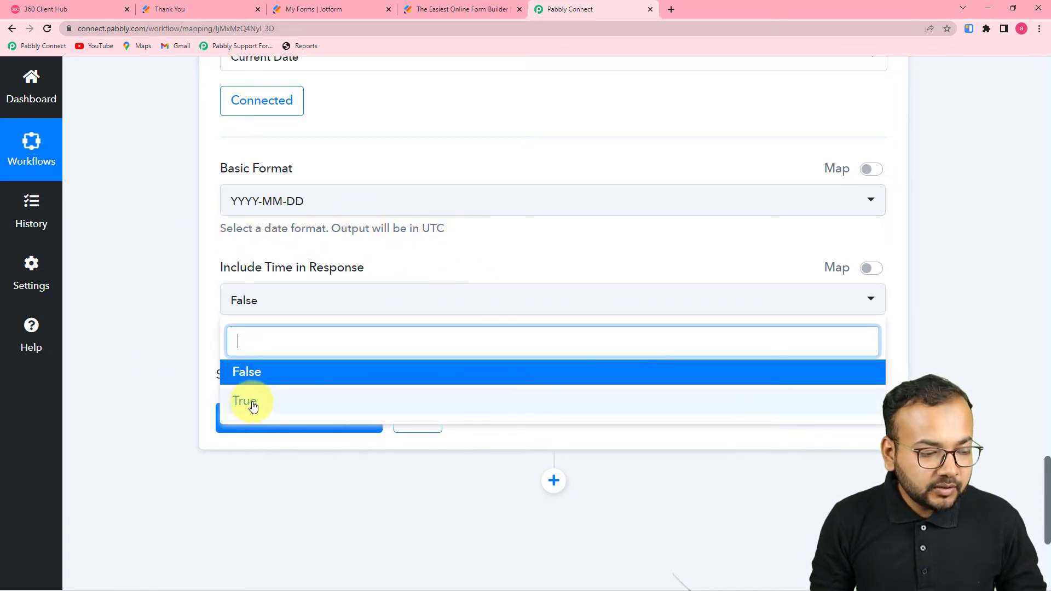
pyautogui.click(115, 357)
pyautogui.click(227, 421)
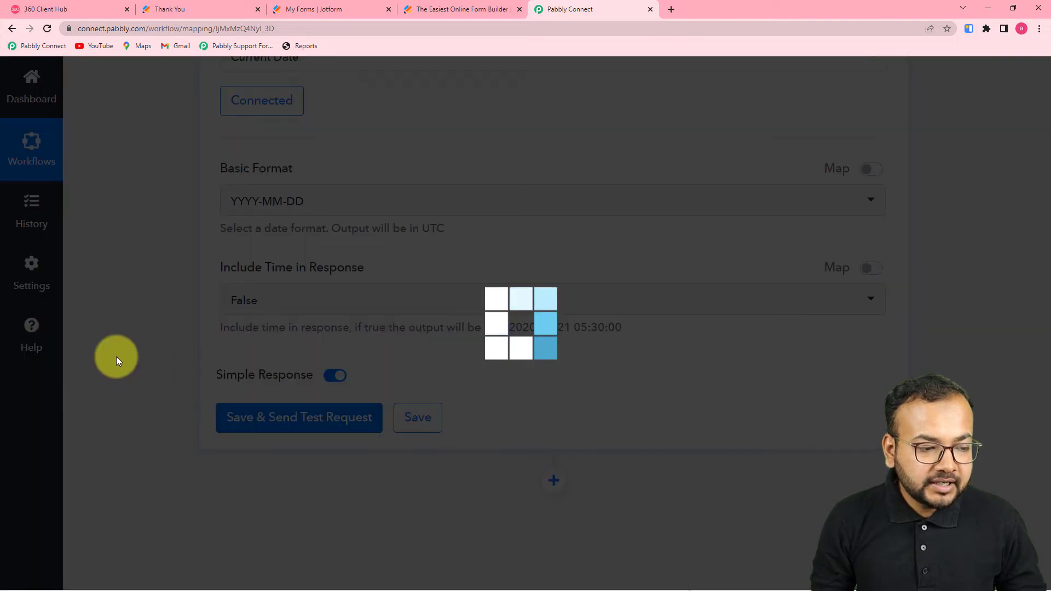
pyautogui.scroll(-3, 116, 356)
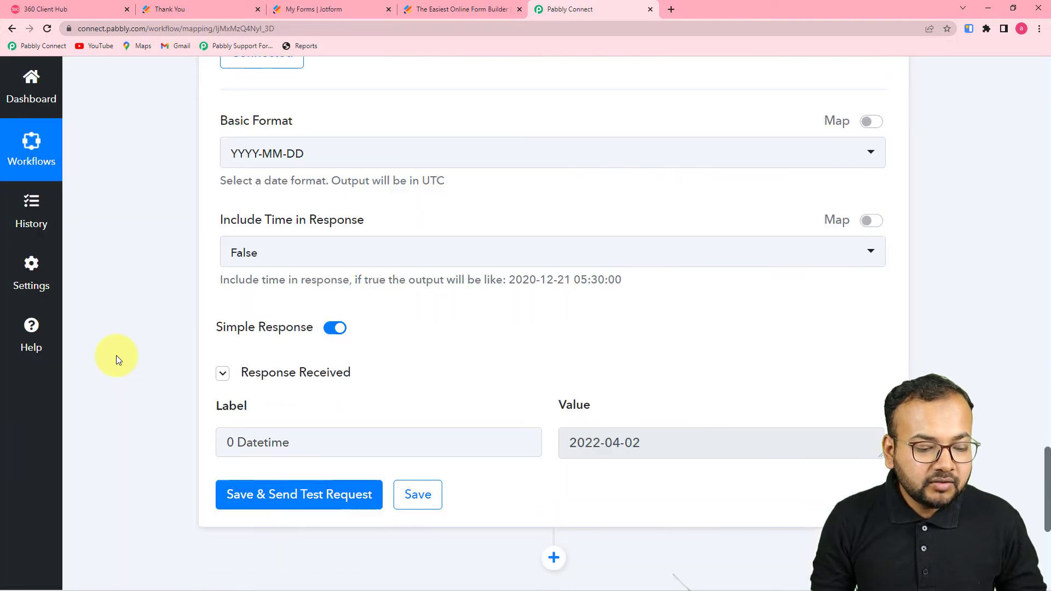
pyautogui.scroll(-3, 587, 348)
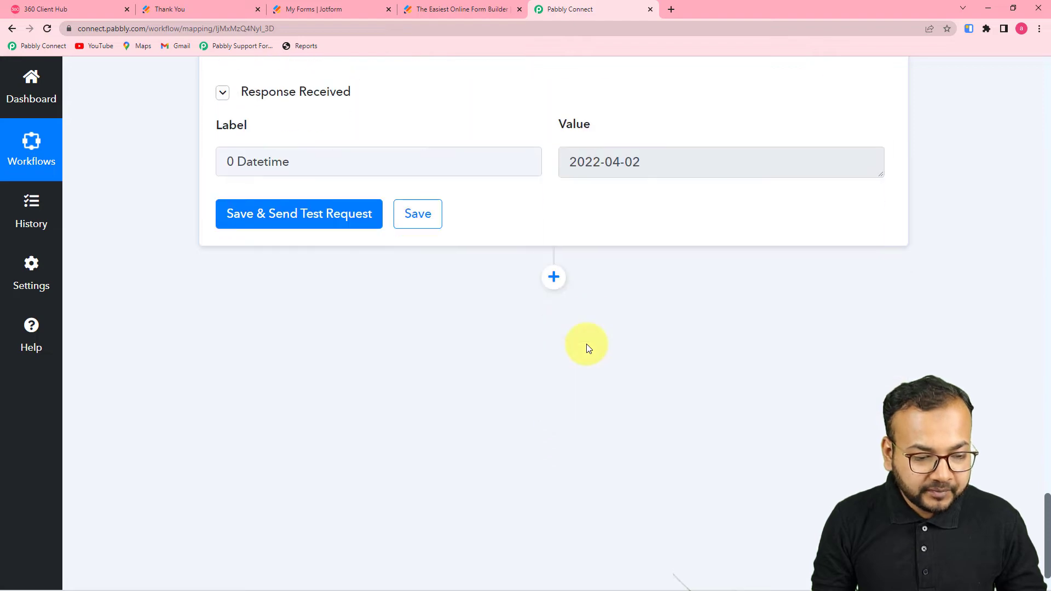
# Step: Add a WhatsApp by 360Dialog action with the Send Template Message event and start connecting it
pyautogui.click(554, 277)
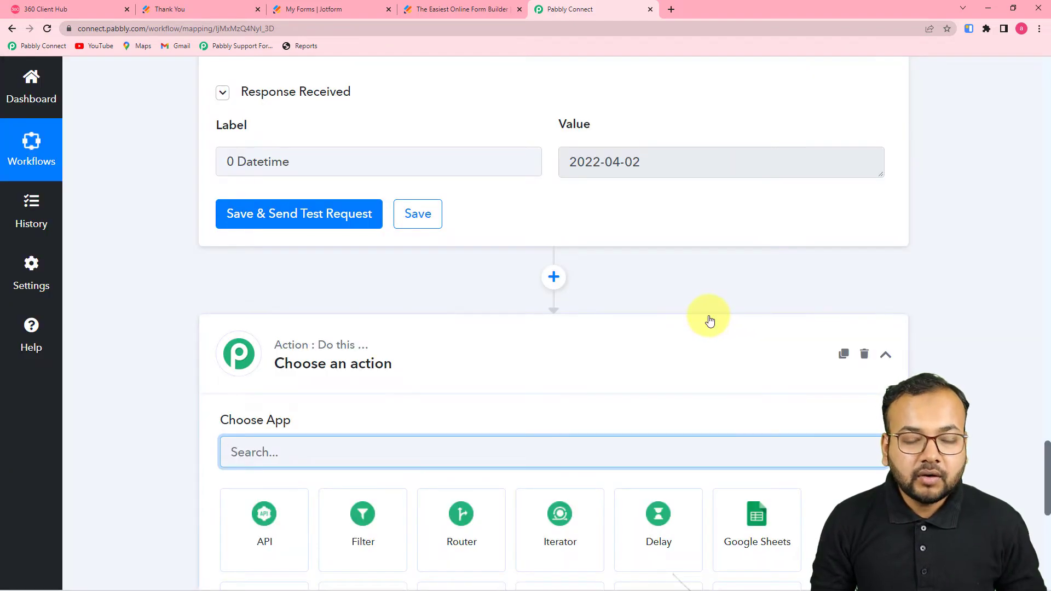
pyautogui.scroll(-3, 706, 316)
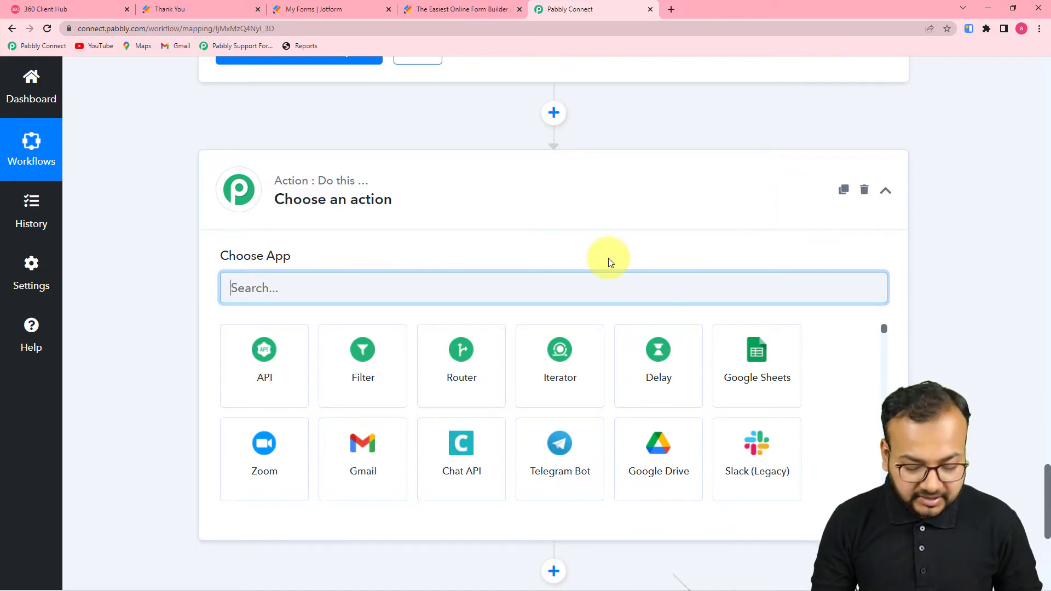
pyautogui.write('360')
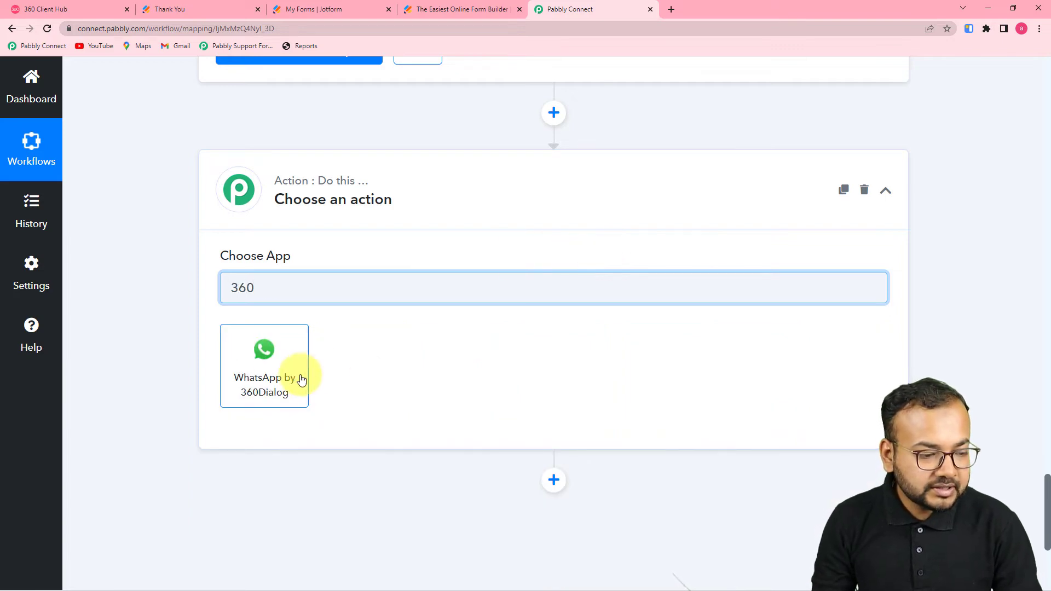
pyautogui.click(277, 380)
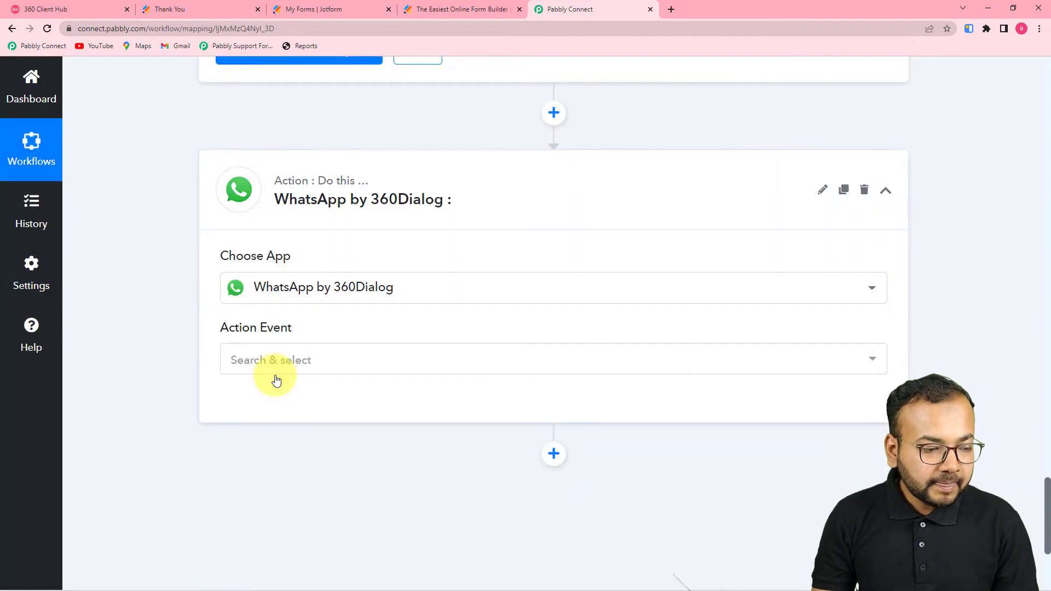
pyautogui.click(274, 359)
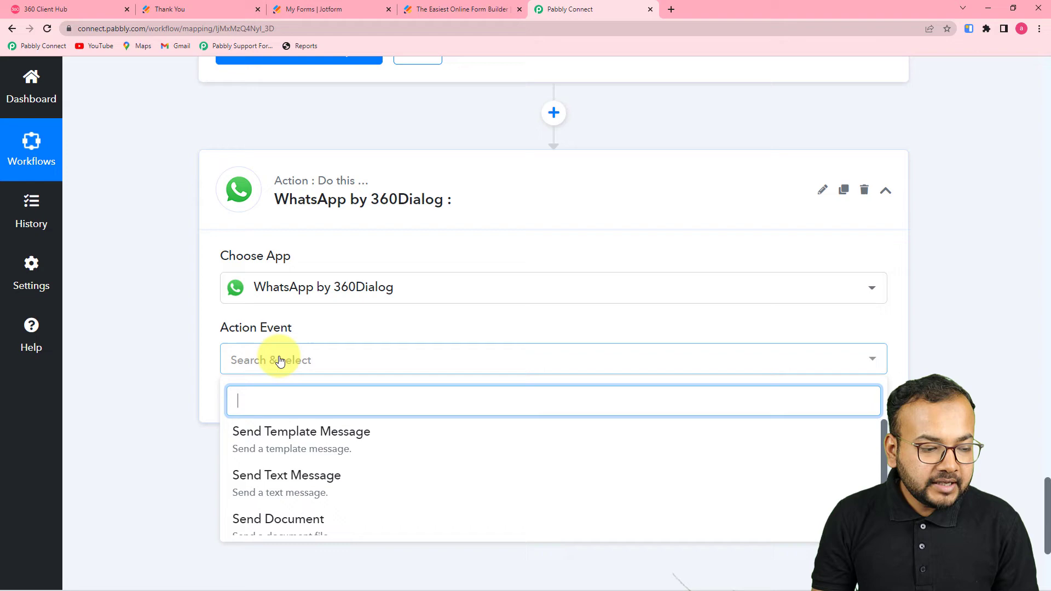
pyautogui.click(256, 438)
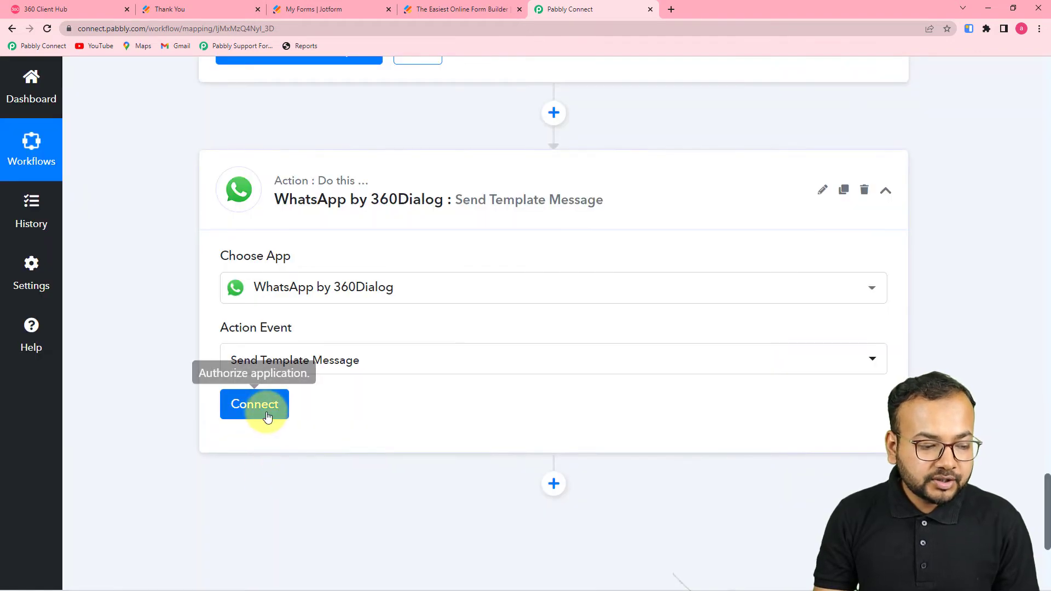
pyautogui.click(265, 414)
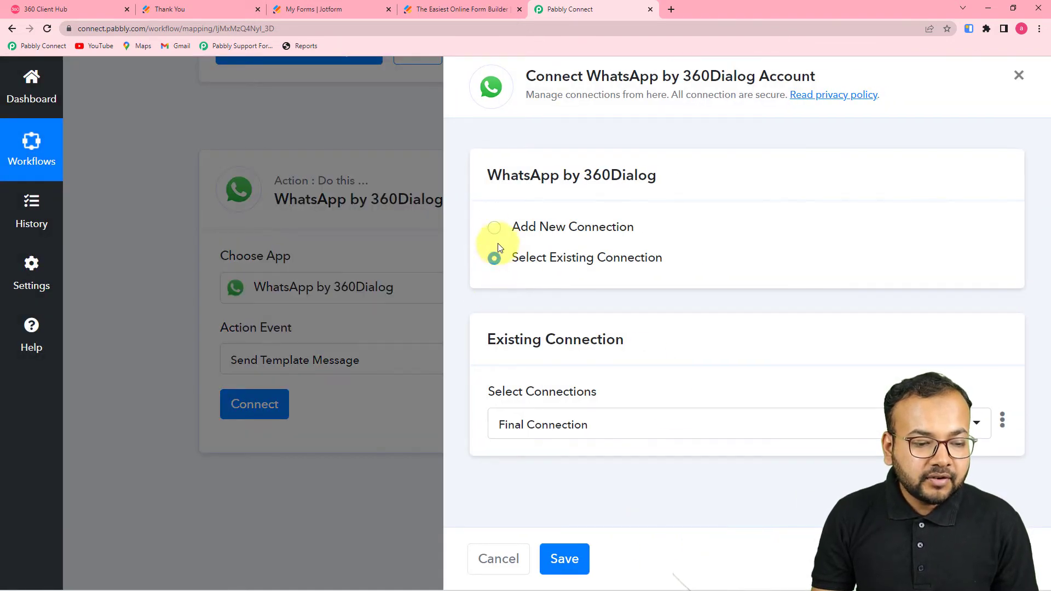
# Step: Choose Add New Connection and look over the empty API Key and Domain fields
pyautogui.click(494, 229)
pyautogui.scroll(-2, 566, 309)
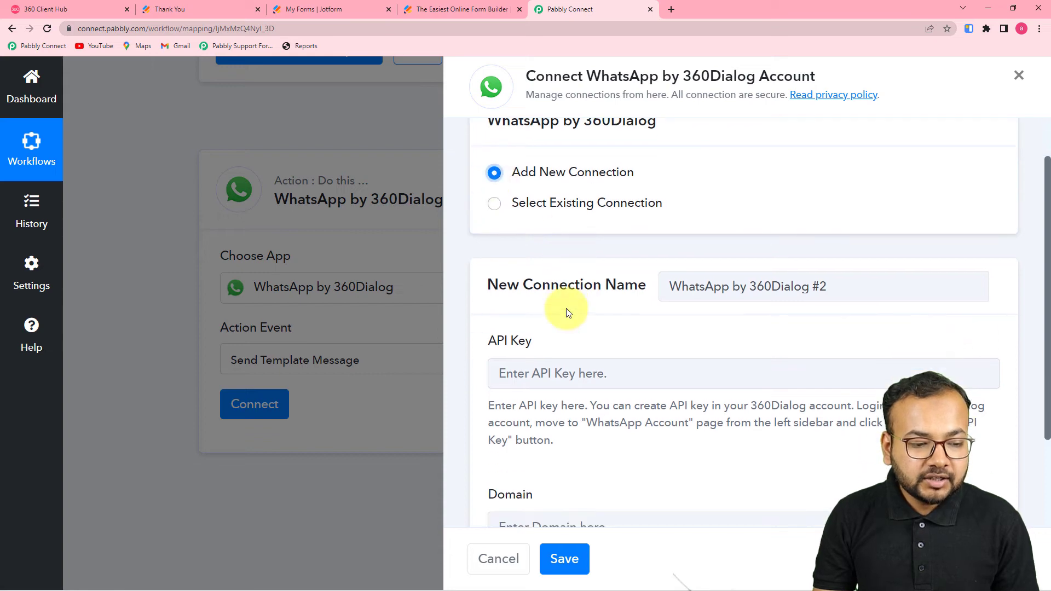
pyautogui.scroll(-2, 567, 313)
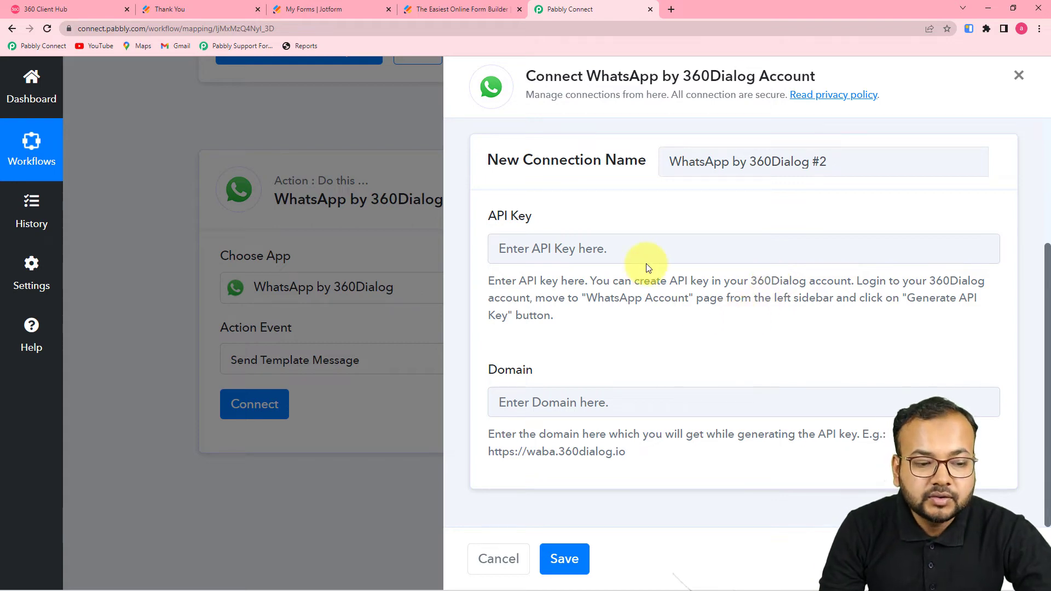
pyautogui.scroll(4, 647, 269)
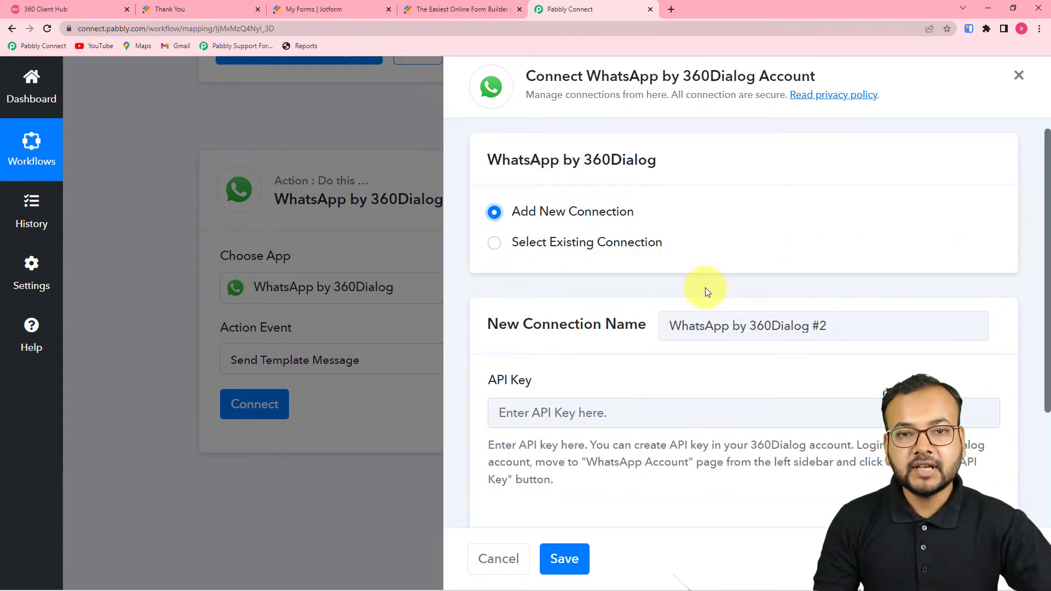
pyautogui.scroll(-2, 704, 287)
pyautogui.scroll(-1, 570, 292)
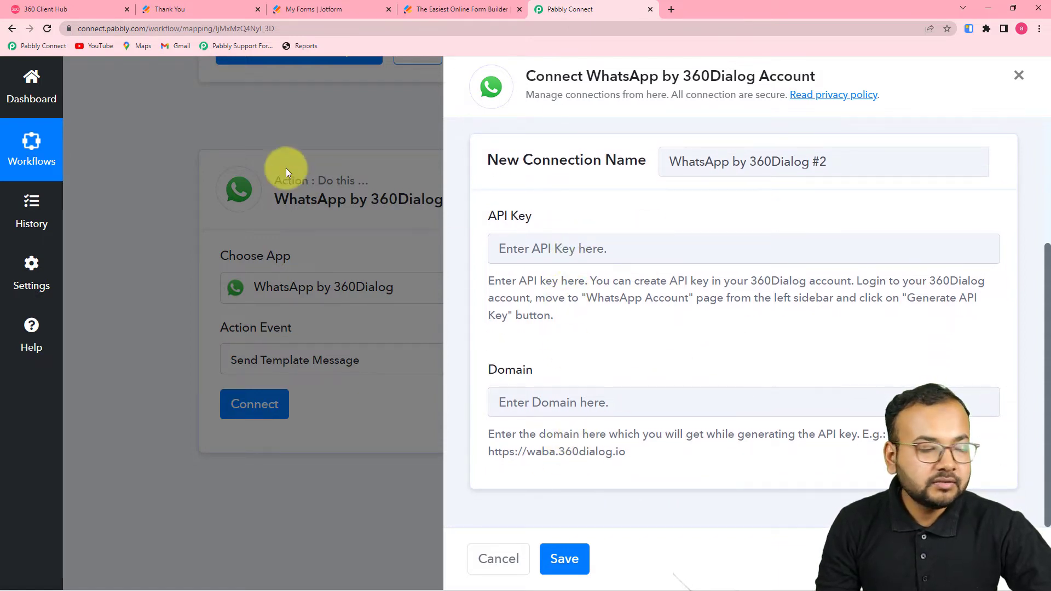
pyautogui.click(73, 14)
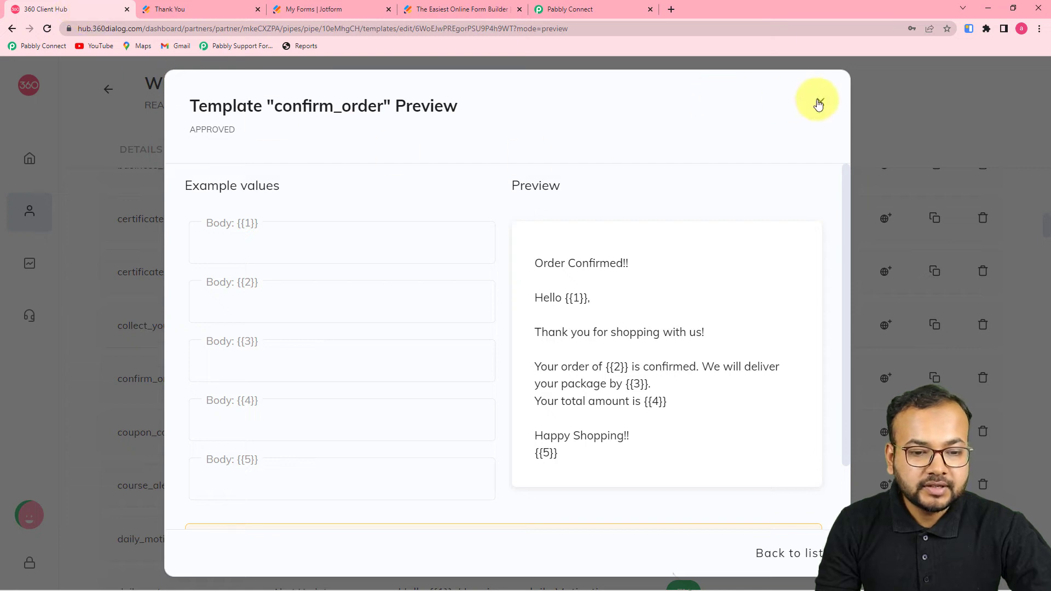
# Step: Close the confirm_order preview in 360 Client Hub, view WhatsApp Accounts, then return to Pabbly Connect
pyautogui.click(819, 103)
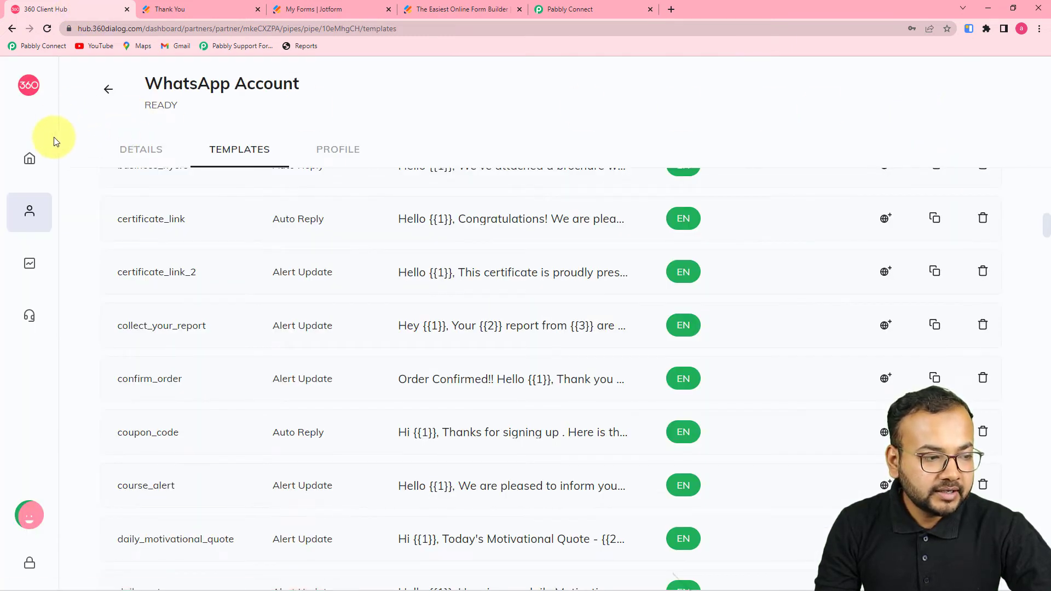
pyautogui.moveTo(14, 159)
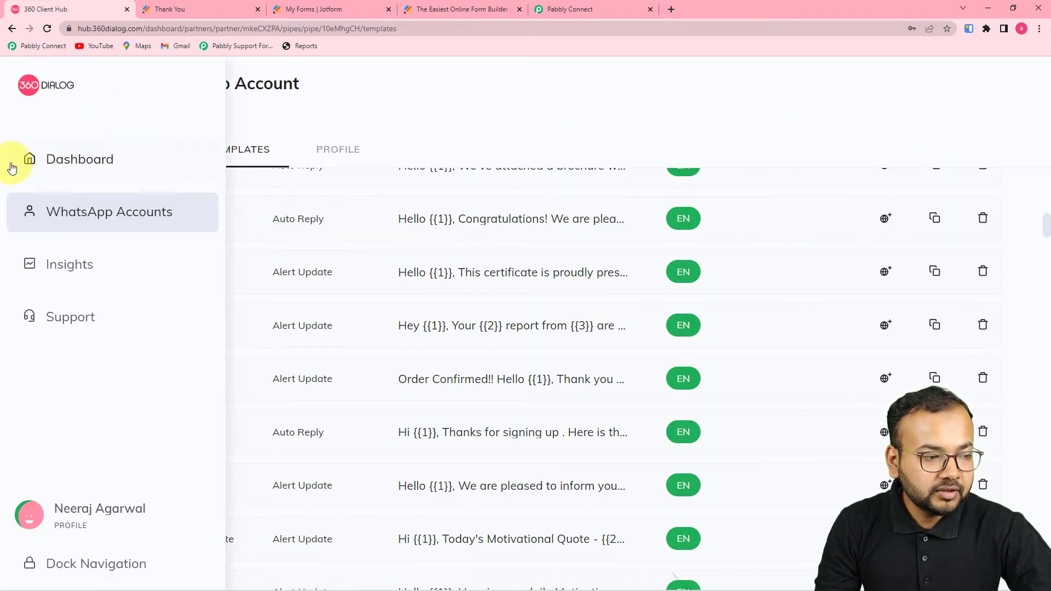
pyautogui.click(63, 214)
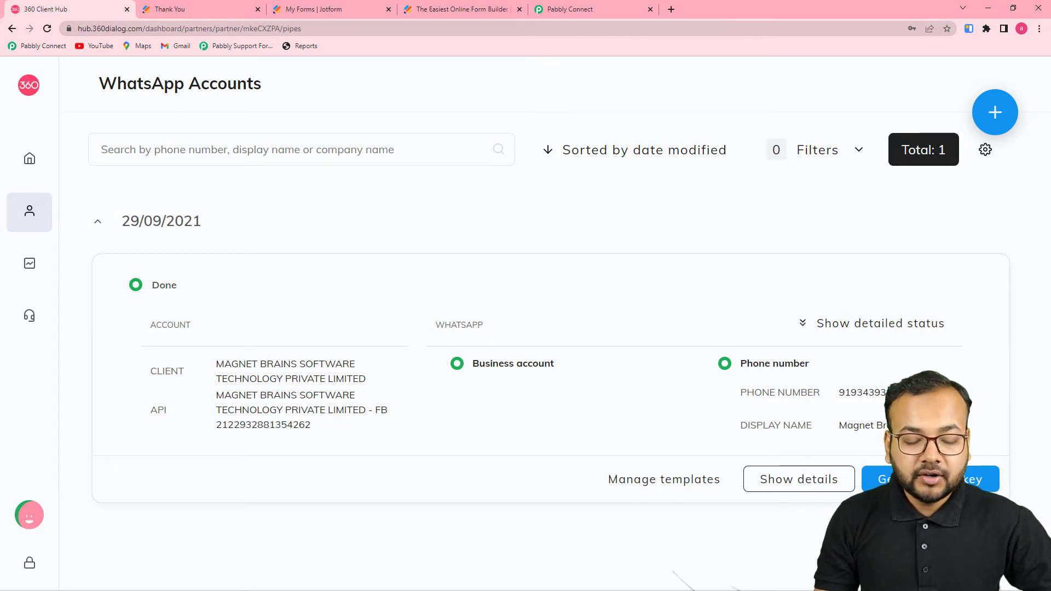
pyautogui.click(593, 9)
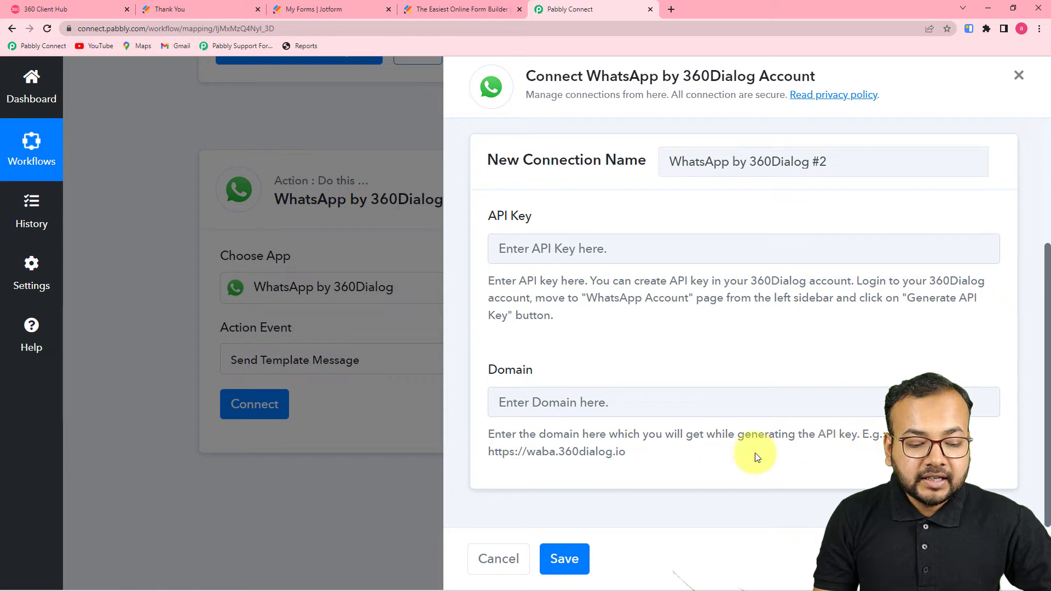
pyautogui.moveTo(626, 453); pyautogui.dragTo(484, 455)
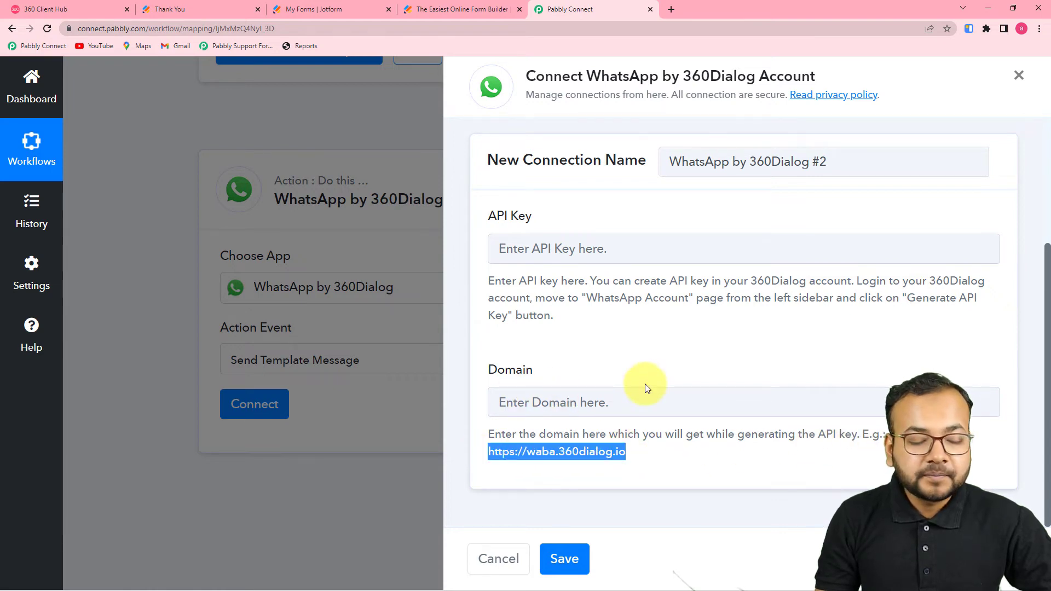
pyautogui.click(103, 6)
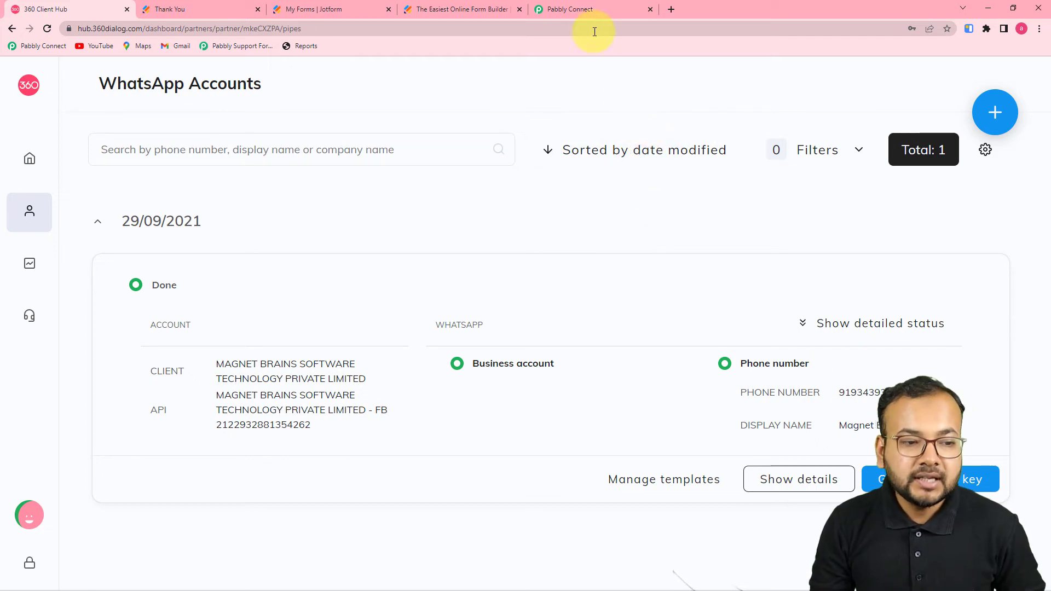
# Step: Return to the WhatsApp by 360Dialog connection form in Pabbly Connect
pyautogui.click(586, 9)
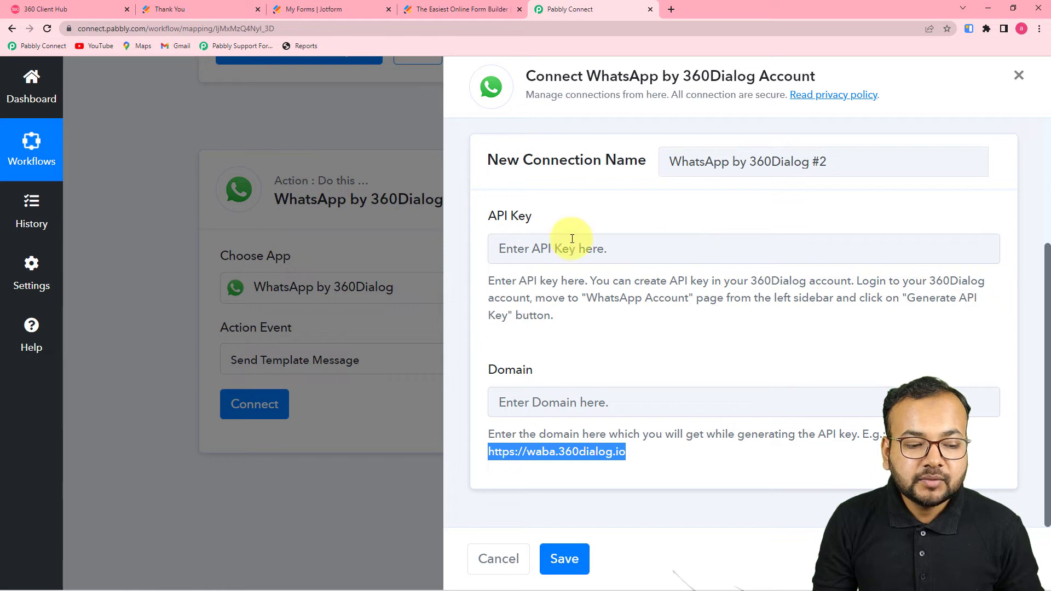
# Step: Select the existing 'Final Connection' for the WhatsApp step and save it
pyautogui.scroll(2, 697, 425)
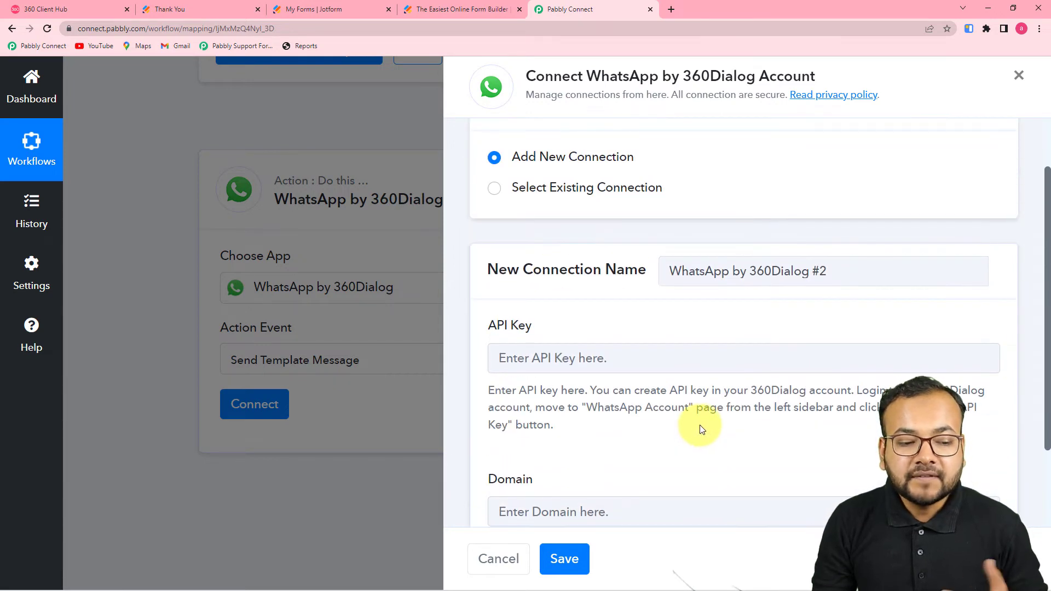
pyautogui.click(495, 188)
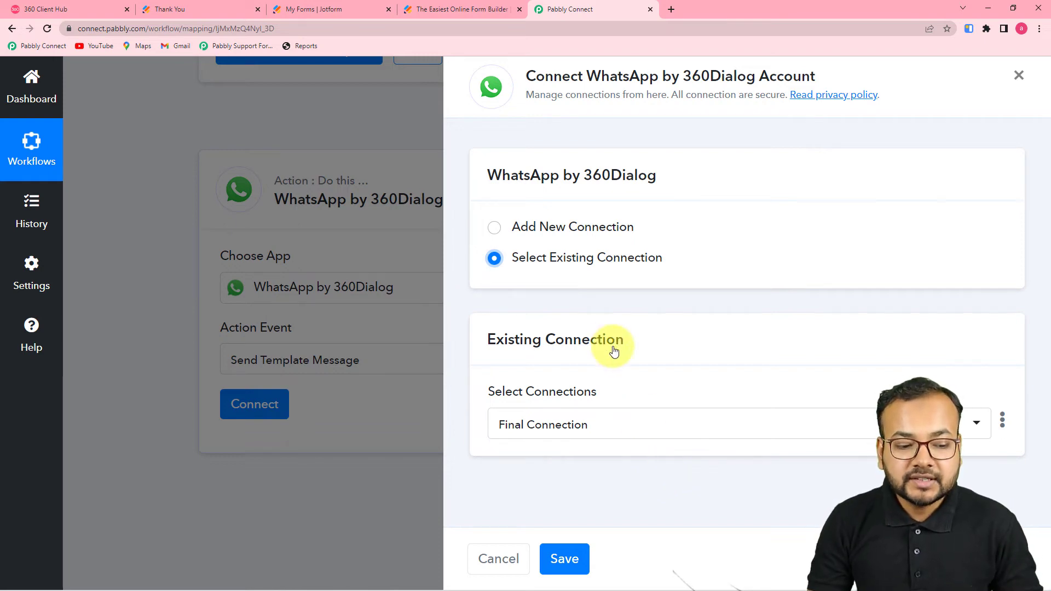
pyautogui.click(566, 559)
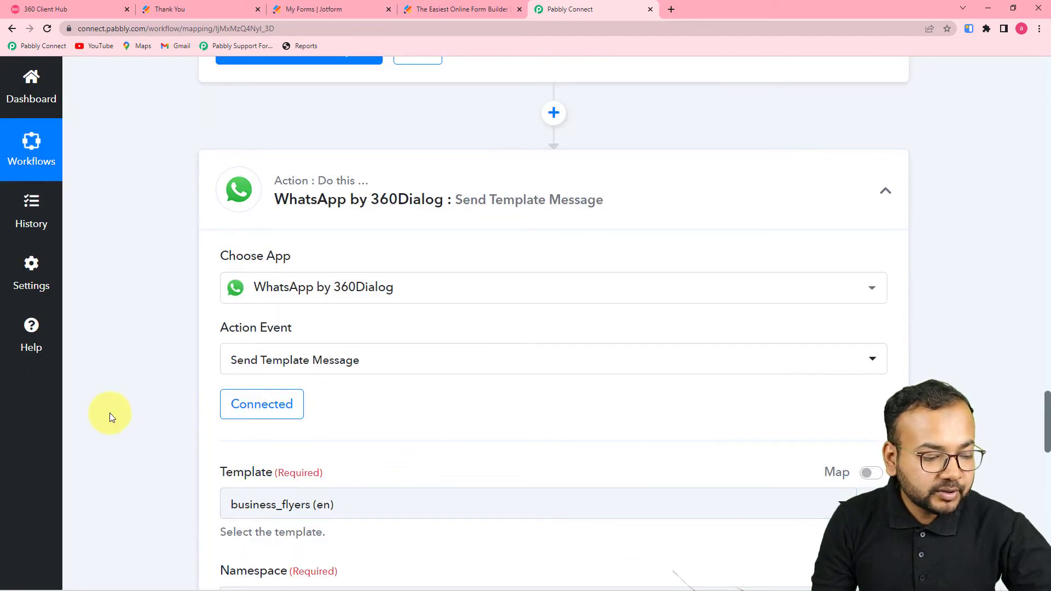
# Step: Scroll to the Namespace and Body Field inputs, then go to the 360 Client Hub accounts page
pyautogui.scroll(-6, 110, 413)
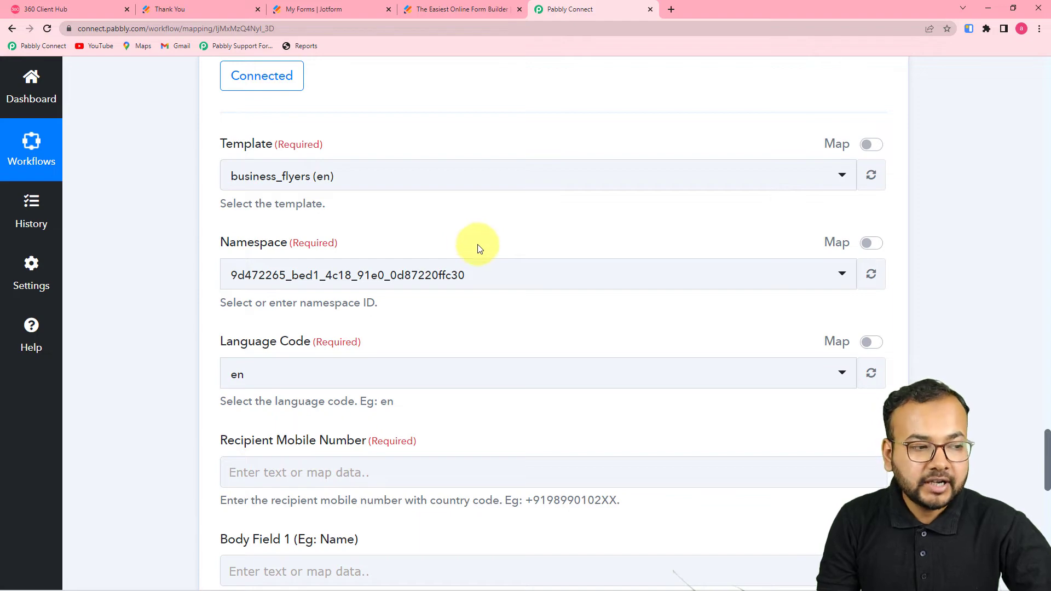
pyautogui.click(93, 7)
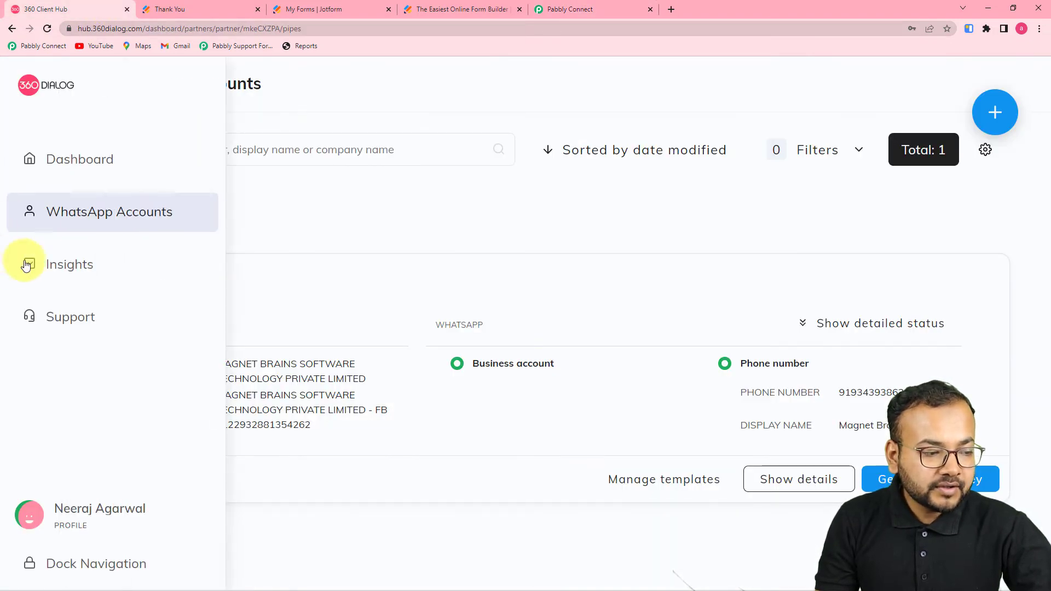
# Step: Open the account's Manage templates list, preview the app_eye template, then close the preview
pyautogui.click(661, 480)
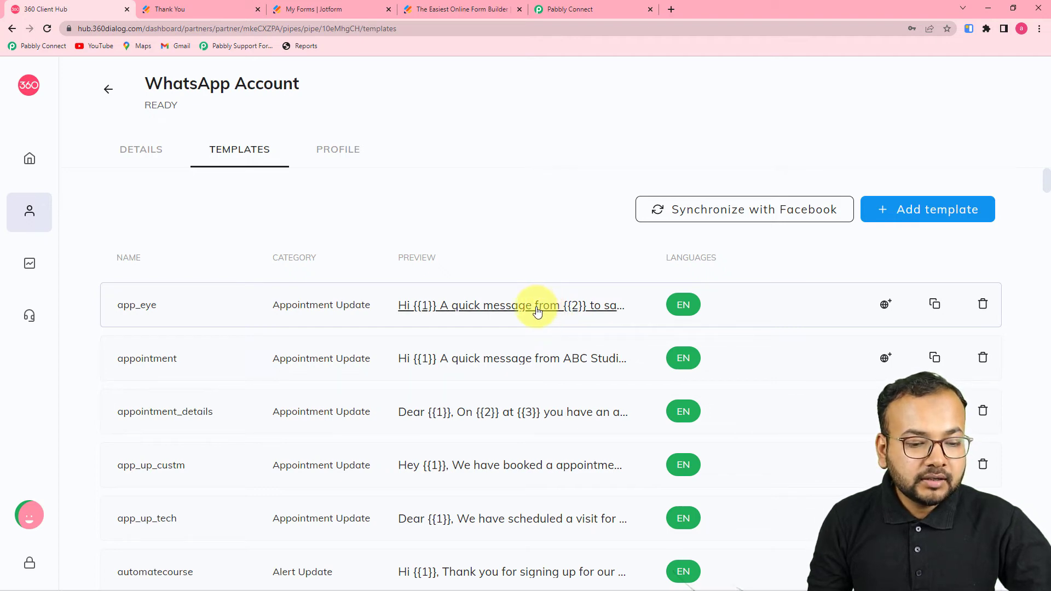
pyautogui.click(537, 306)
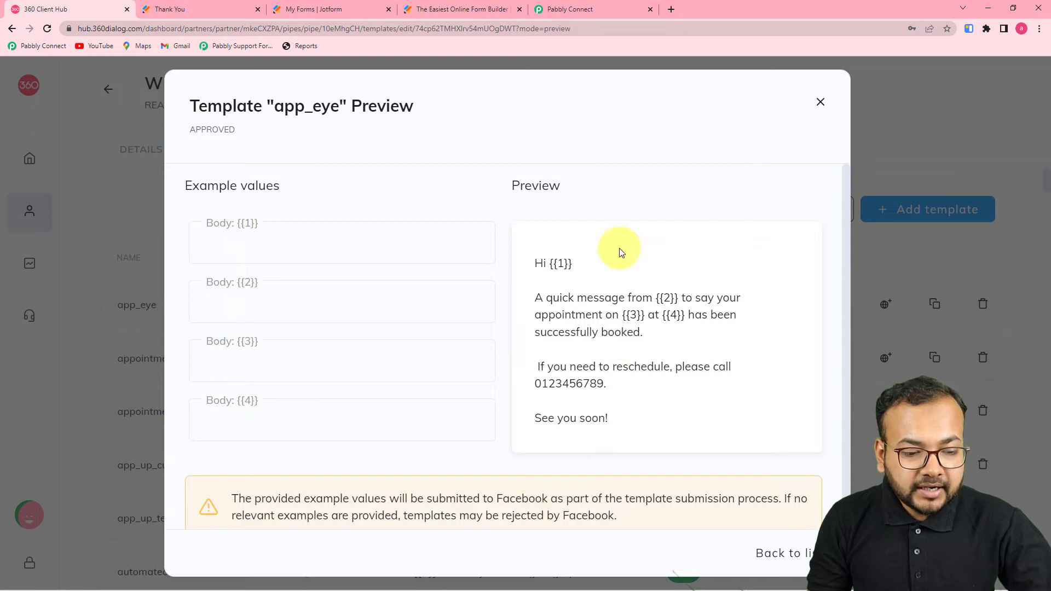
pyautogui.click(815, 104)
pyautogui.click(923, 216)
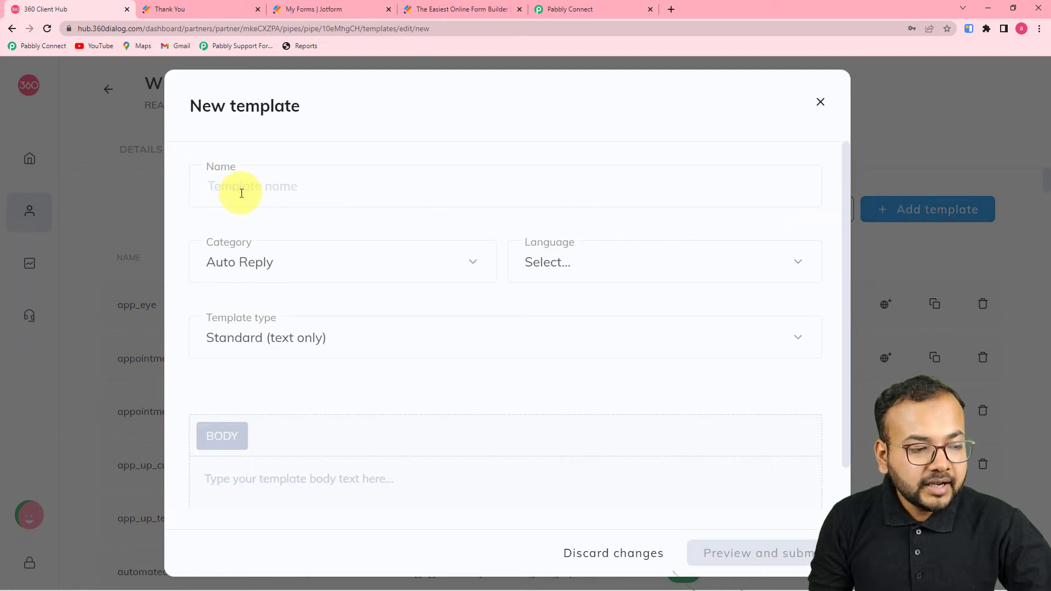
pyautogui.scroll(-1, 383, 251)
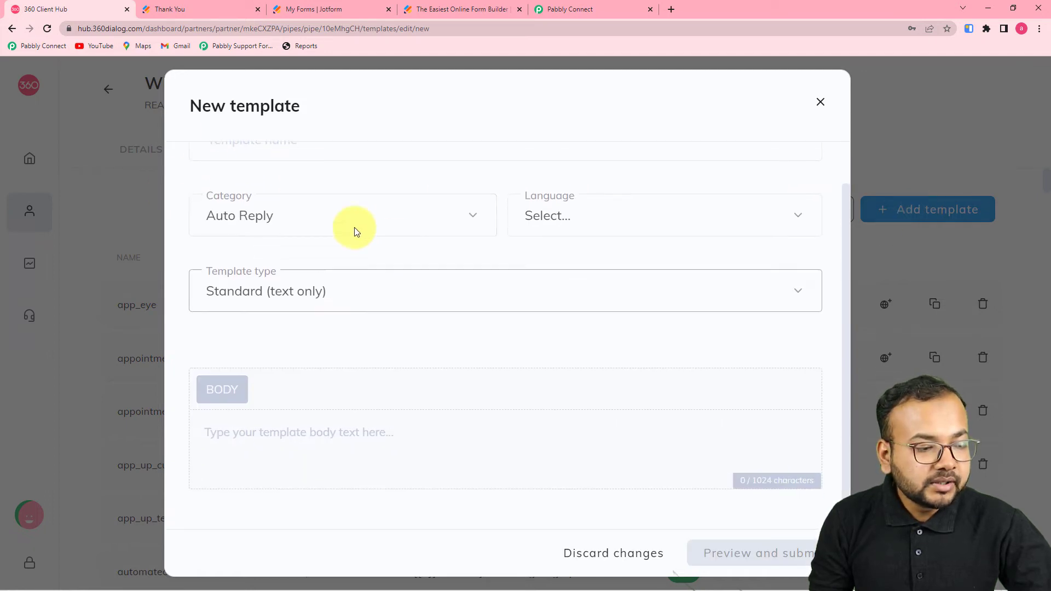
pyautogui.click(396, 226)
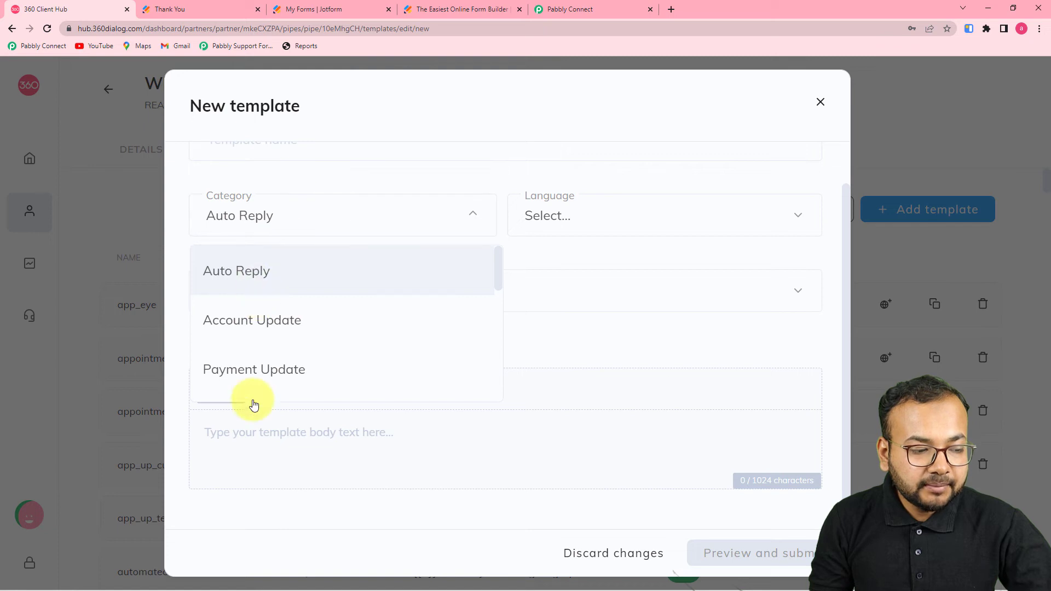
pyautogui.scroll(-1, 253, 399)
pyautogui.click(602, 218)
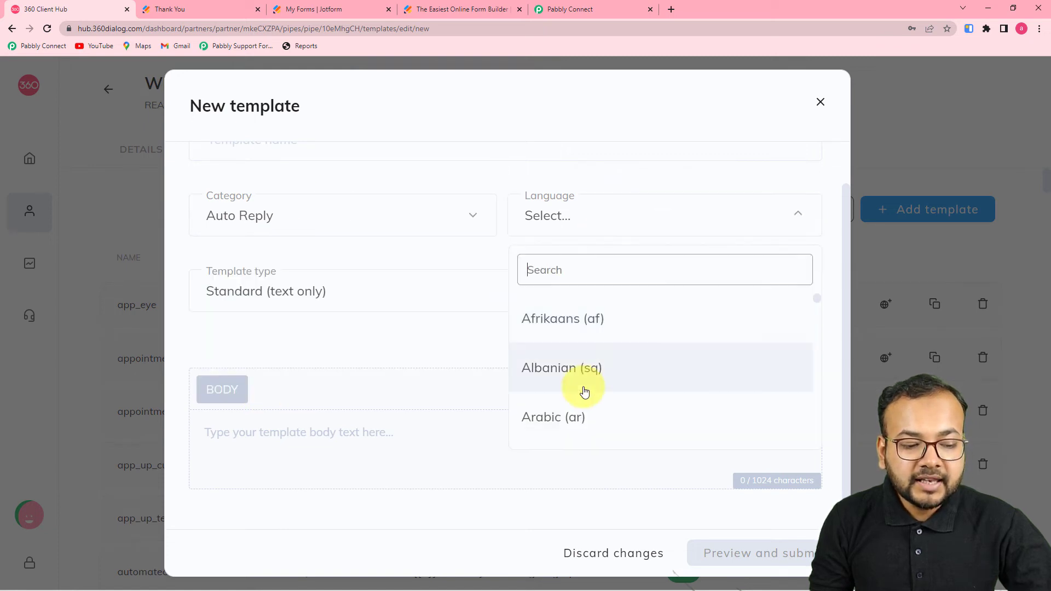
pyautogui.scroll(-8, 584, 392)
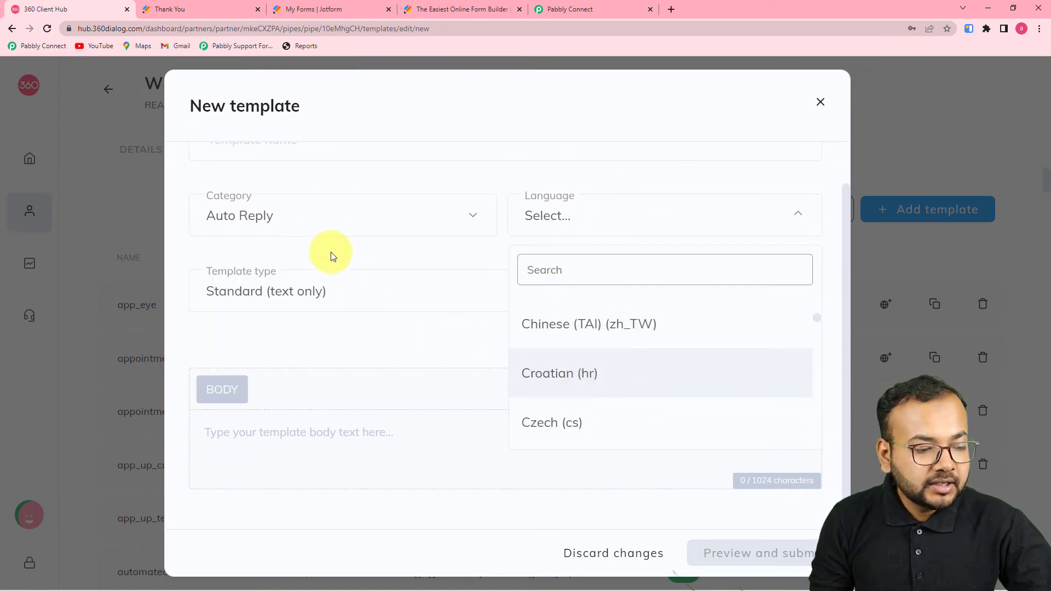
pyautogui.click(294, 330)
pyautogui.click(371, 296)
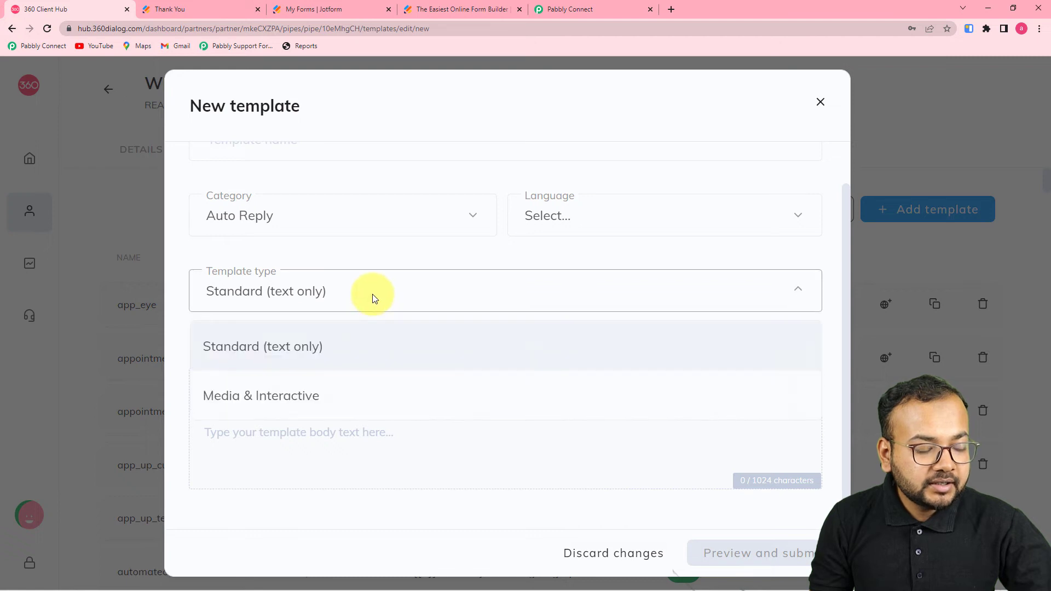
pyautogui.click(358, 263)
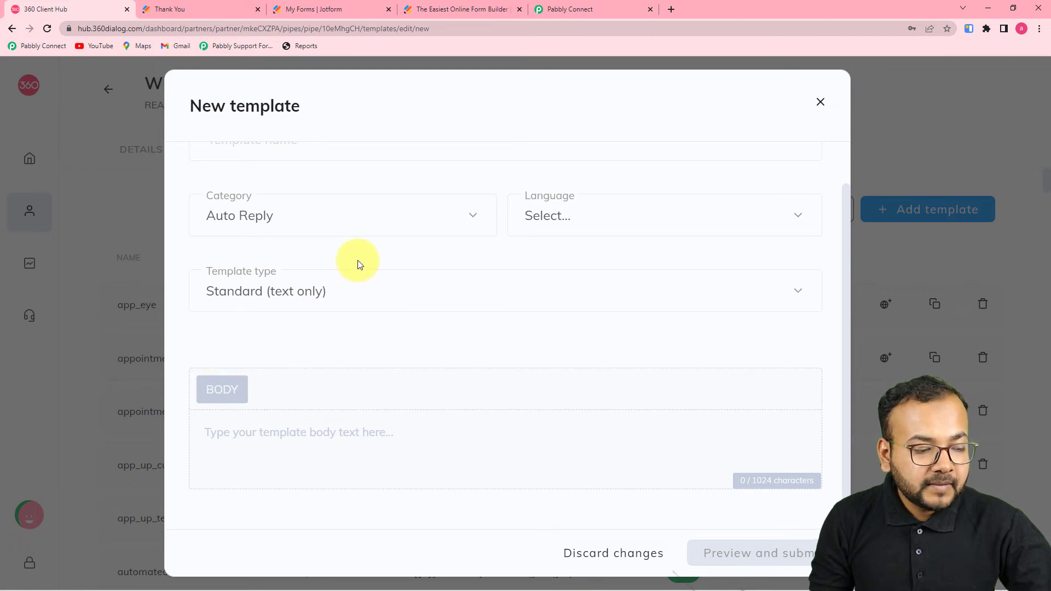
pyautogui.click(298, 441)
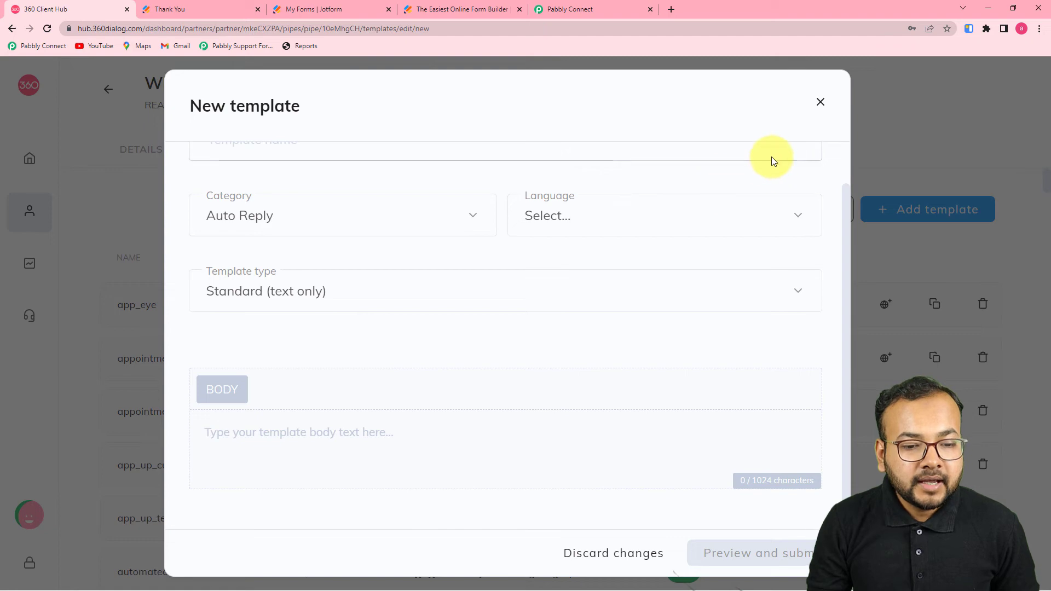
pyautogui.click(819, 103)
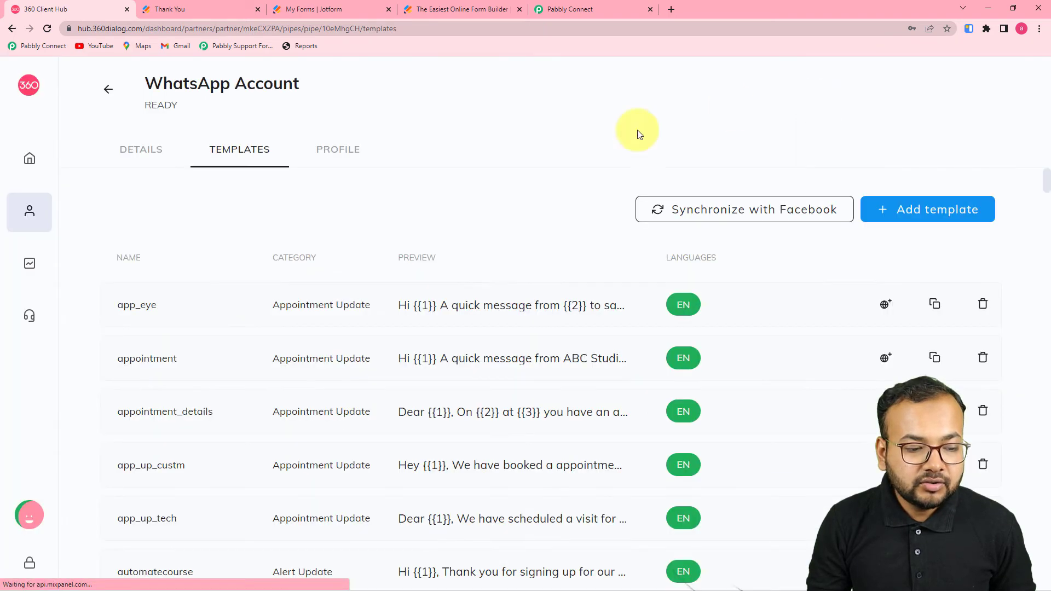
# Step: Review the app_eye template preview in 360dialog Client Hub, then return to Pabbly Connect
pyautogui.click(491, 308)
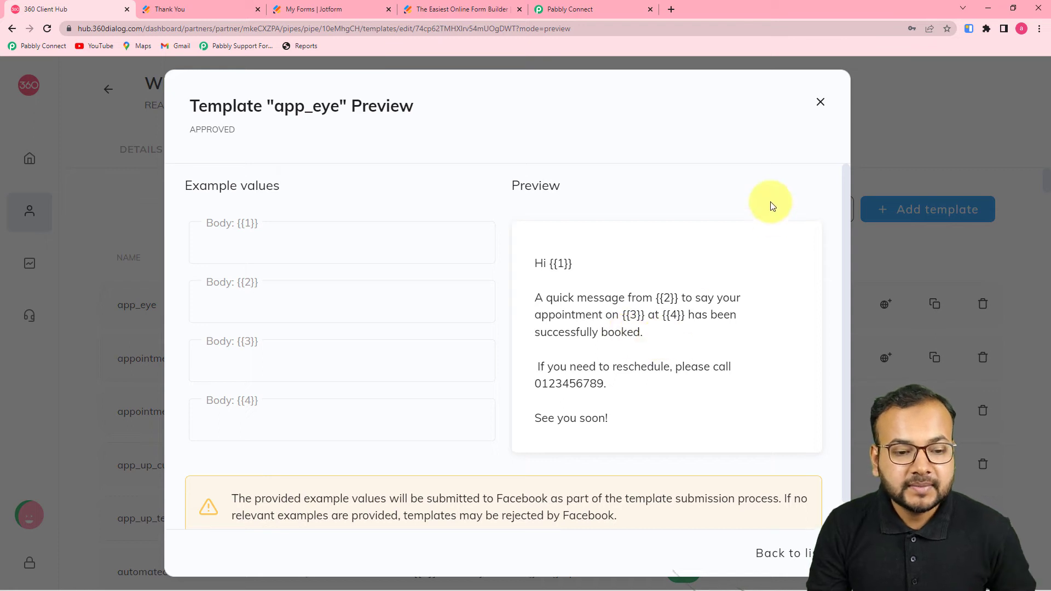
pyautogui.click(817, 110)
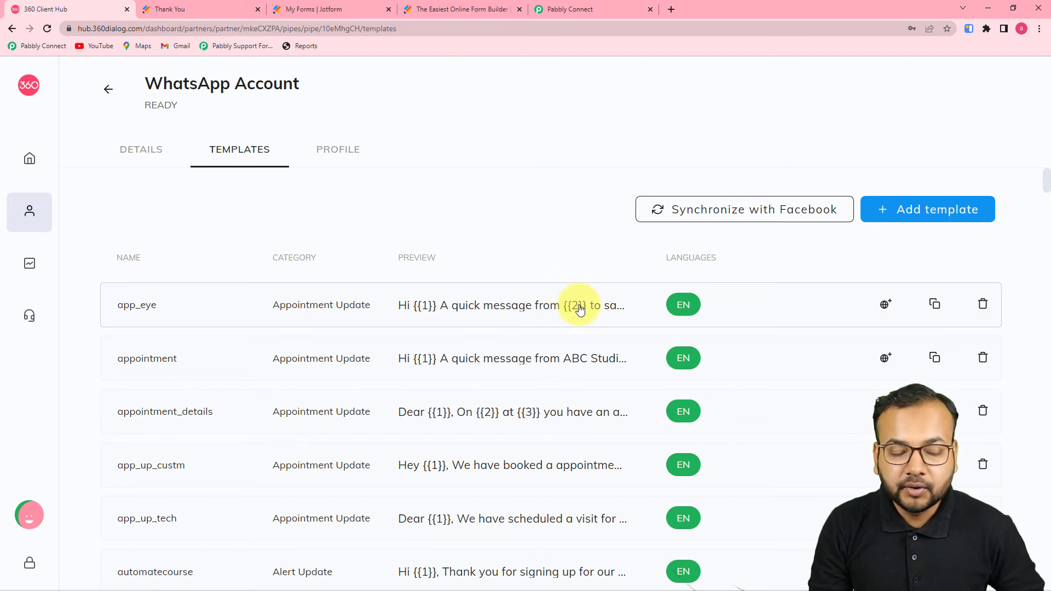
pyautogui.click(582, 9)
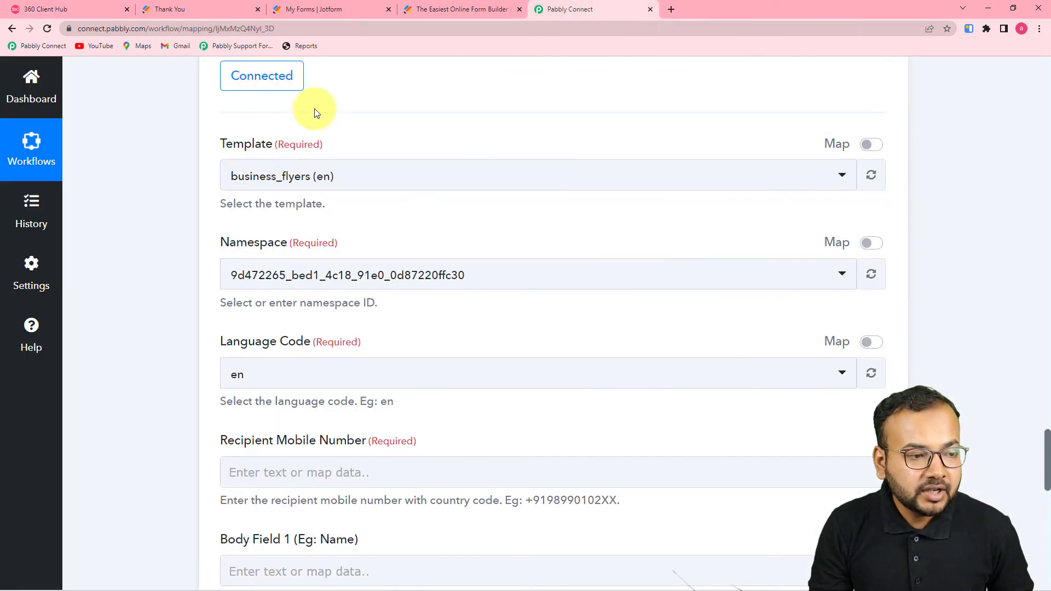
# Step: Switch the WhatsApp template to confirm_order (en) and view its preview in 360 Client Hub
pyautogui.click(377, 182)
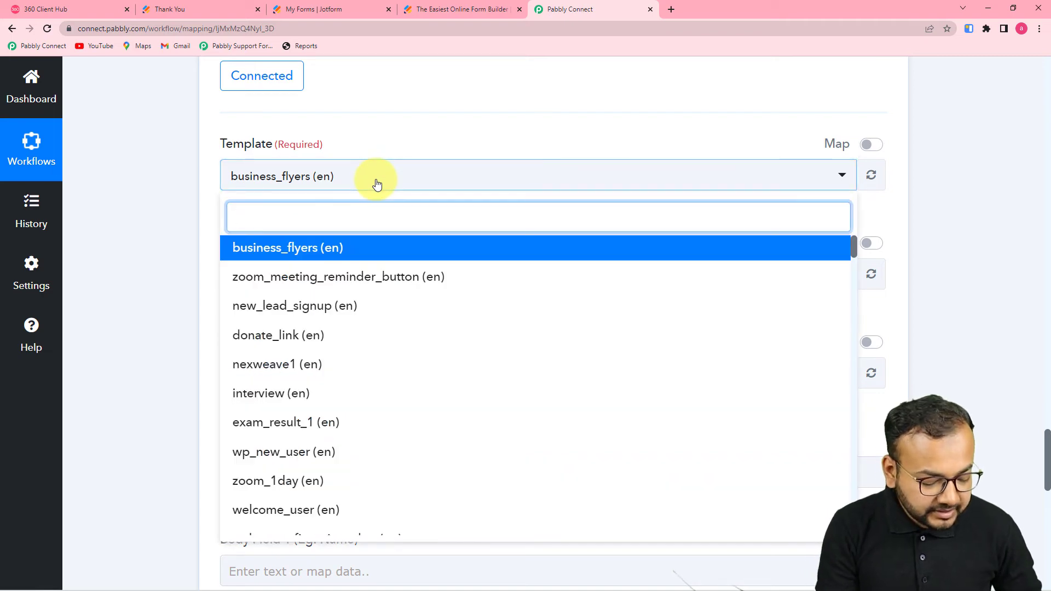
pyautogui.write('confir')
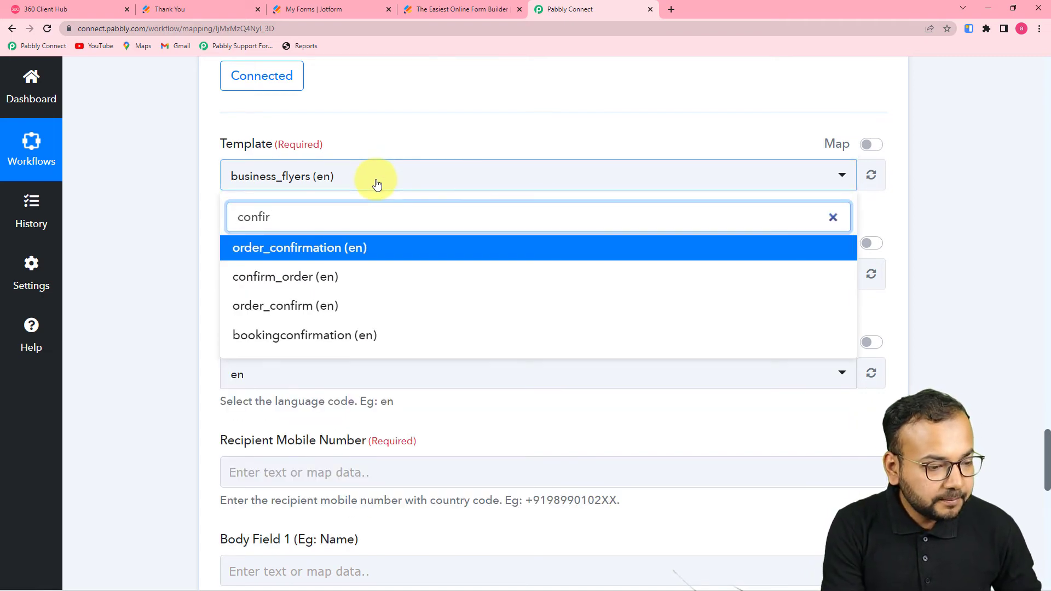
pyautogui.click(282, 278)
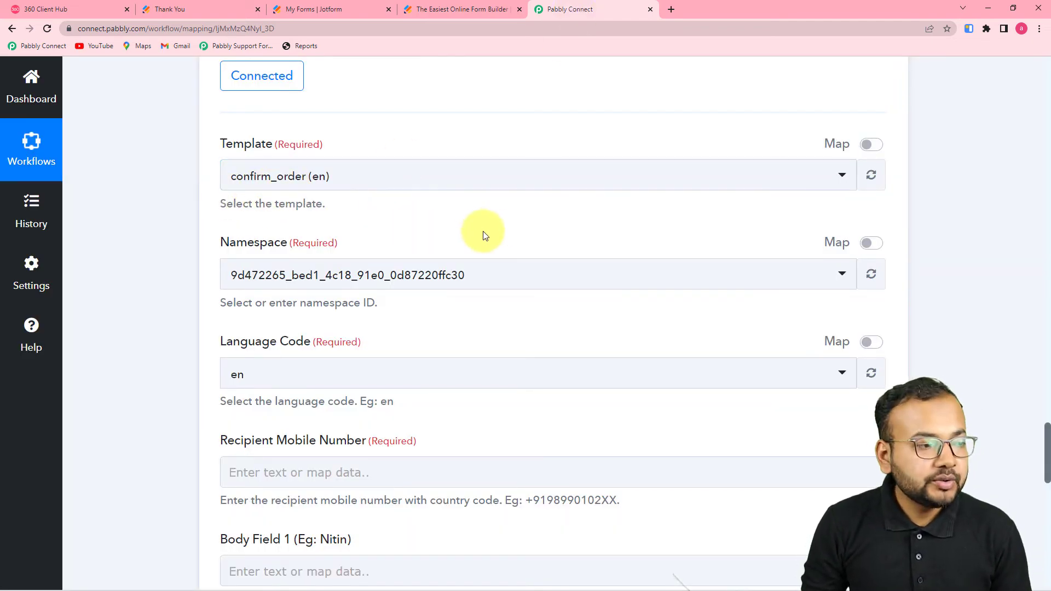
pyautogui.click(89, 17)
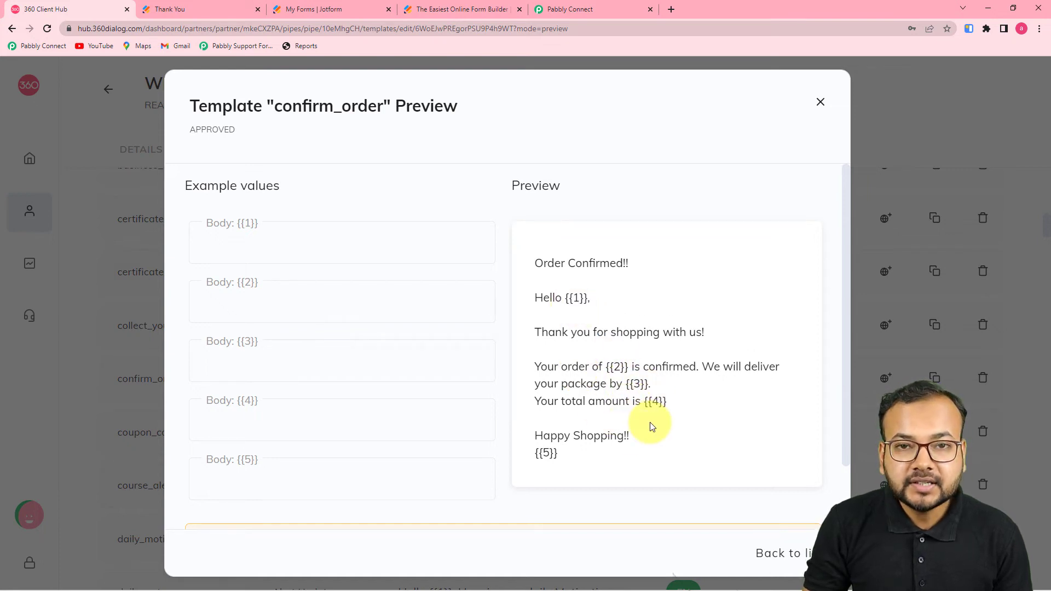
# Step: Back in Pabbly Connect, scroll the workflow and open Insert Data for Recipient Mobile Number
pyautogui.click(573, 12)
pyautogui.scroll(-6, 384, 433)
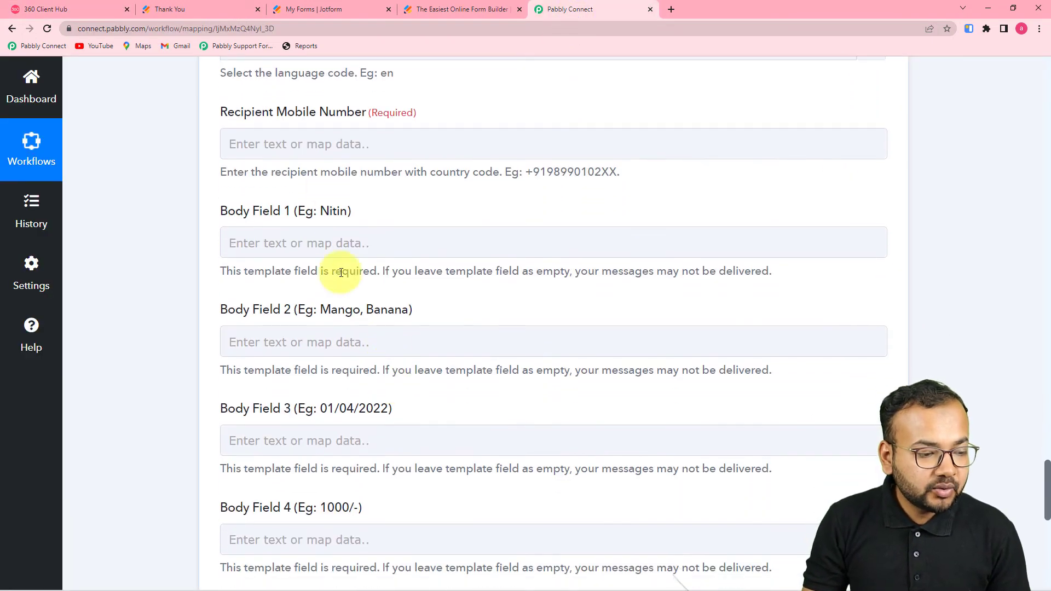
pyautogui.scroll(4, 311, 471)
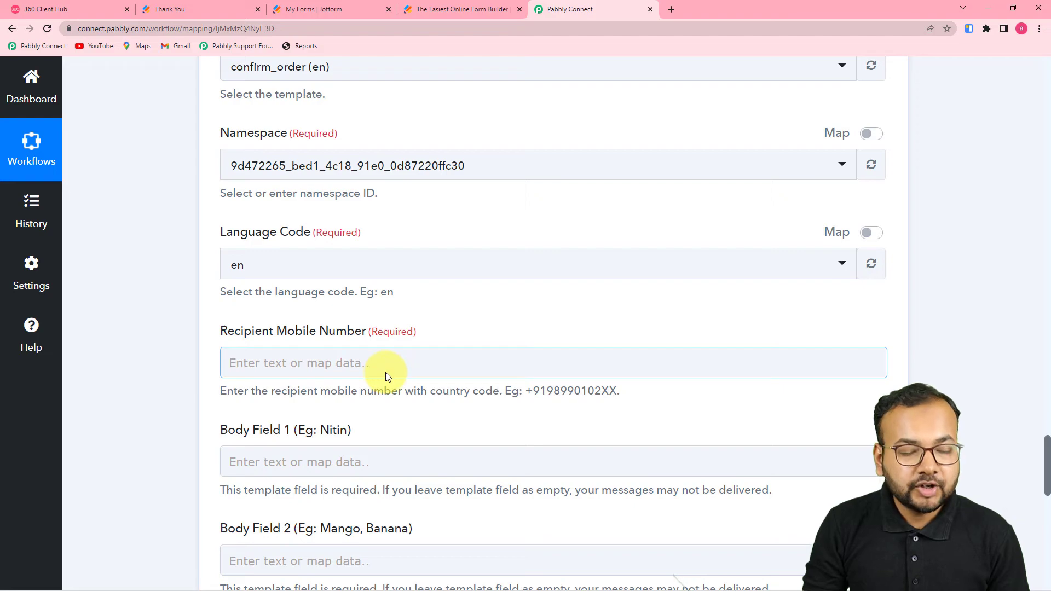
pyautogui.scroll(2, 418, 428)
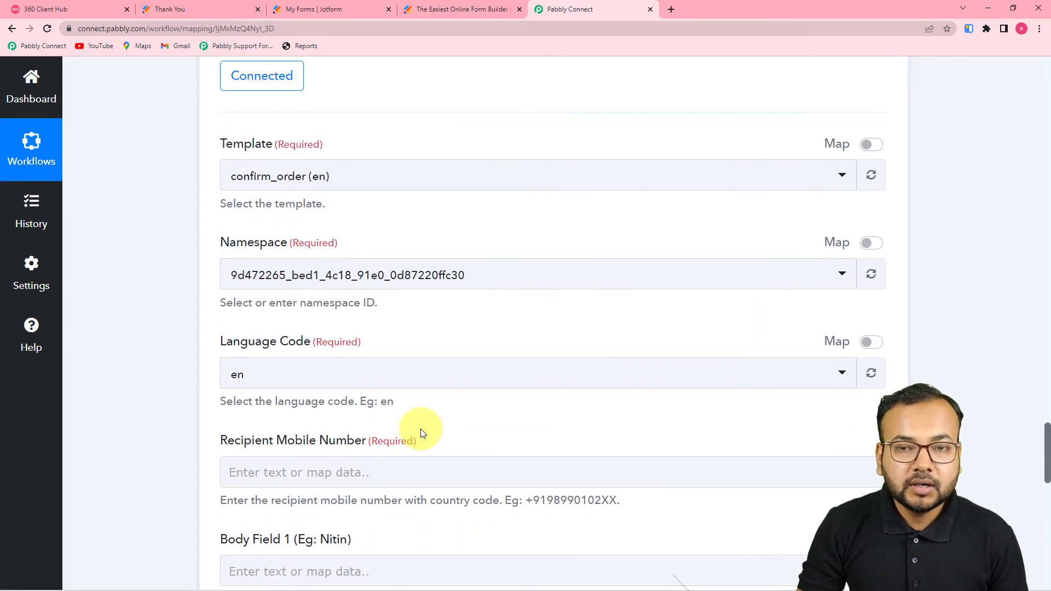
pyautogui.scroll(12, 422, 432)
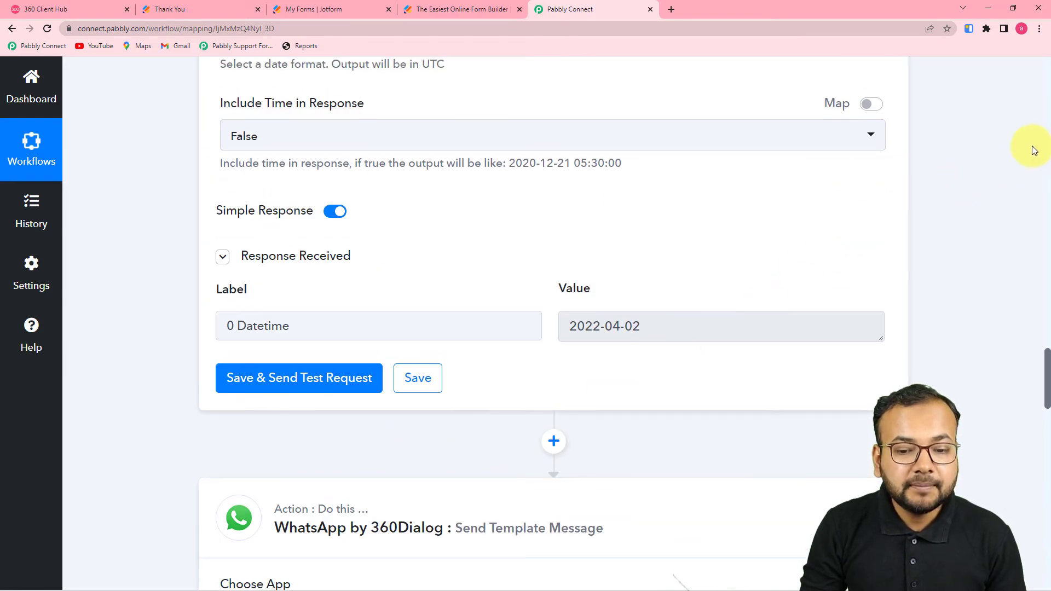
pyautogui.click(1045, 159)
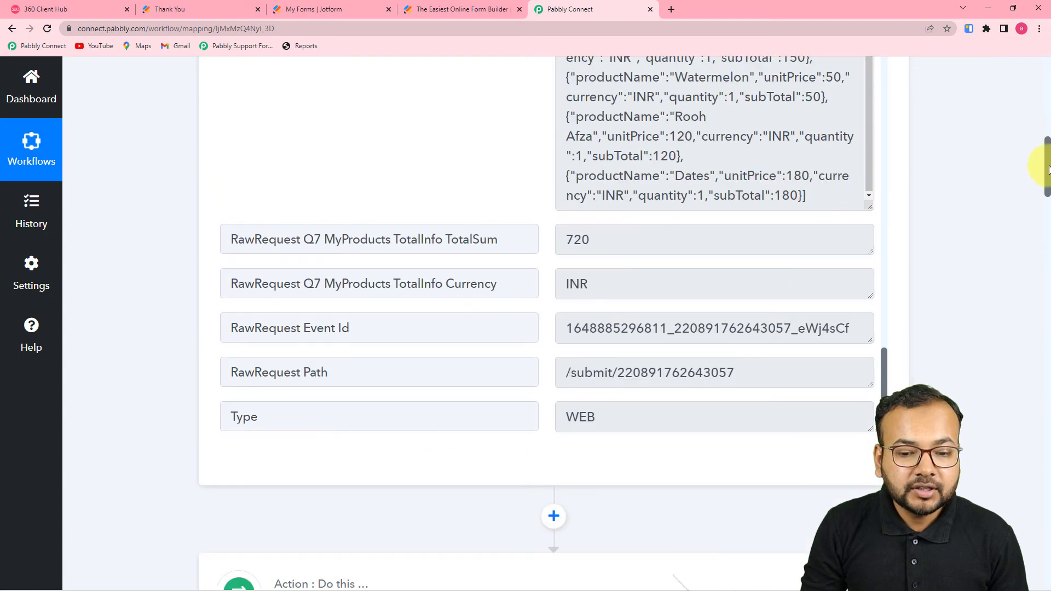
pyautogui.moveTo(1046, 159); pyautogui.dragTo(982, 501)
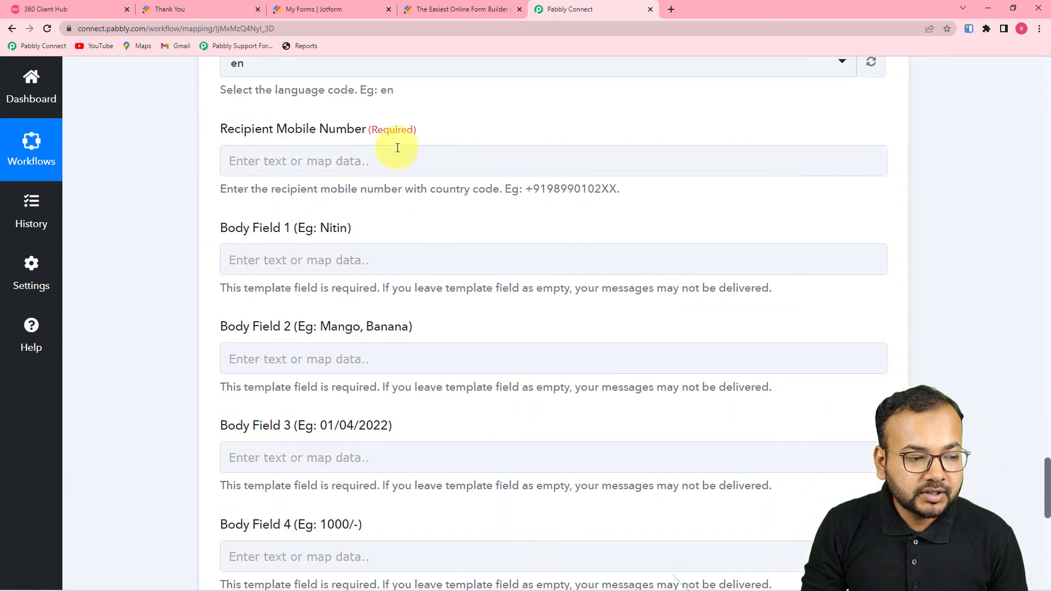
pyautogui.click(347, 160)
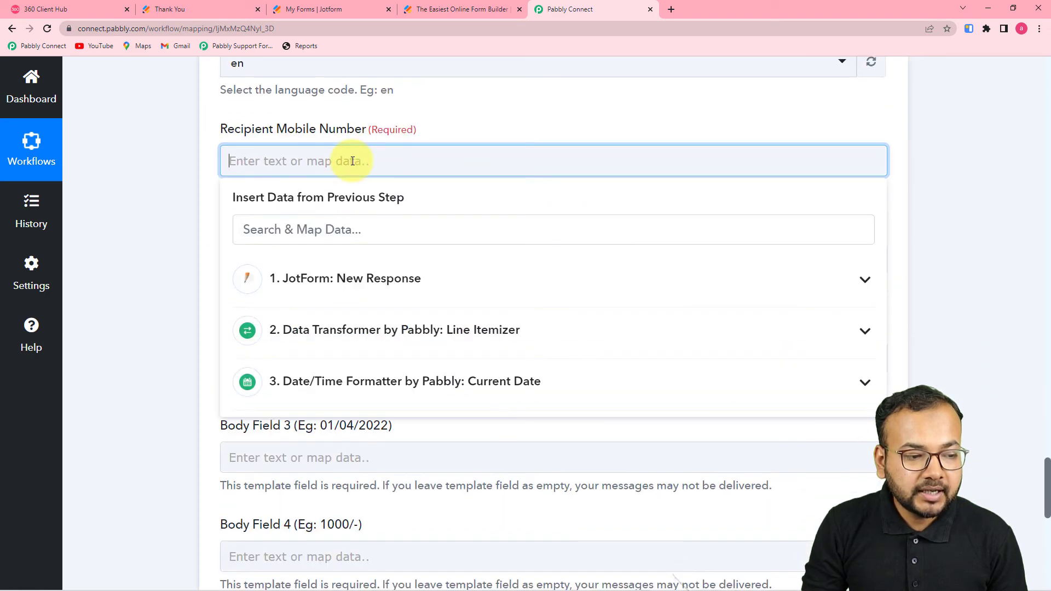
# Step: Map JotForm's RawRequest Q5 PhoneNumber Full into Recipient Mobile Number, prefixed with +91
pyautogui.click(328, 277)
pyautogui.scroll(-3, 454, 322)
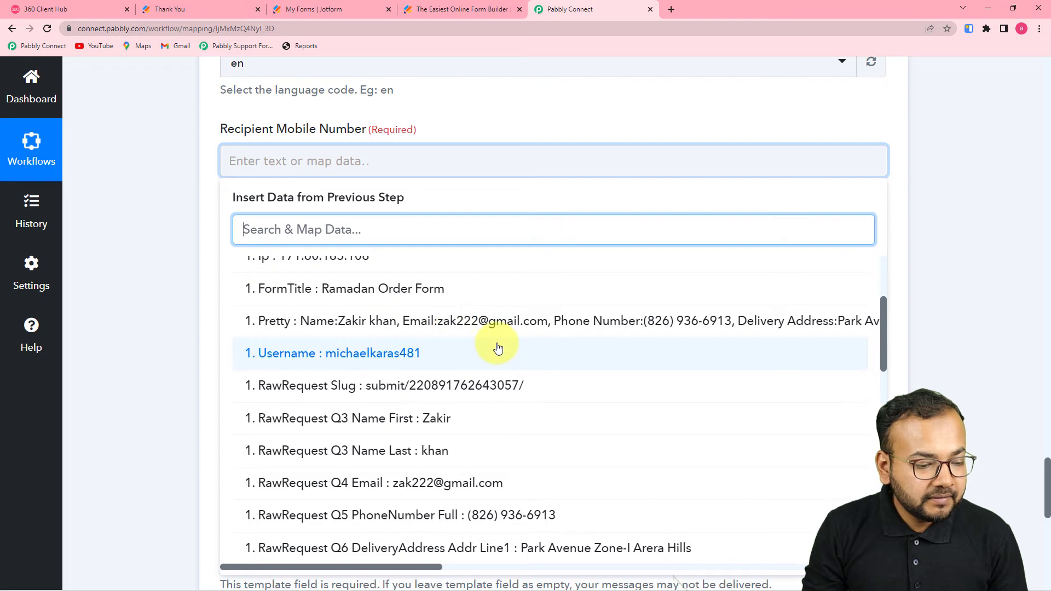
pyautogui.scroll(-1, 486, 402)
pyautogui.click(489, 463)
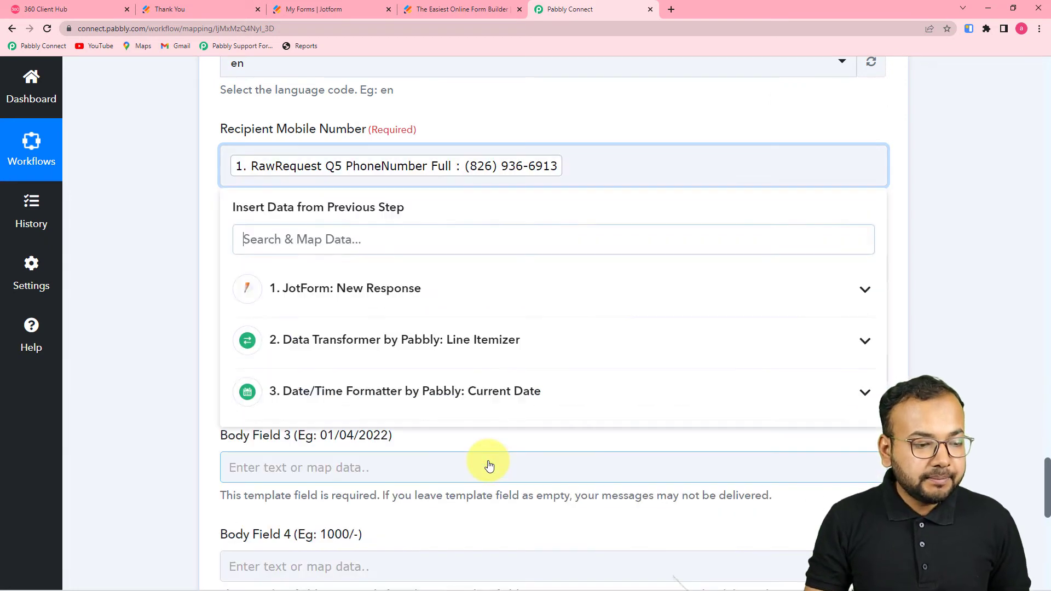
pyautogui.click(222, 144)
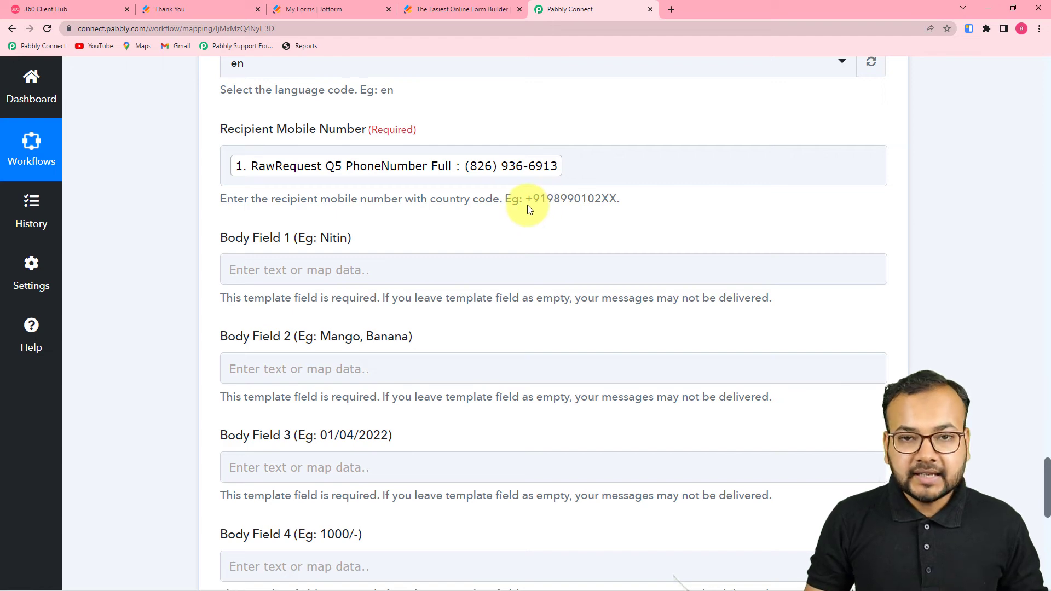
pyautogui.click(239, 163)
pyautogui.write('+91')
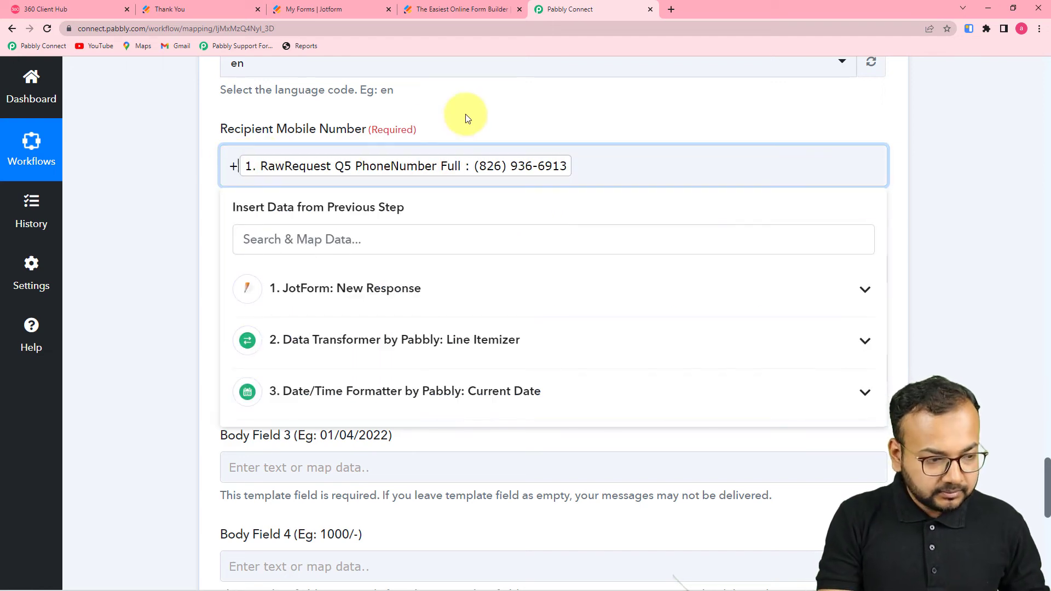
pyautogui.click(206, 160)
pyautogui.scroll(-5, 230, 159)
pyautogui.scroll(2, 284, 167)
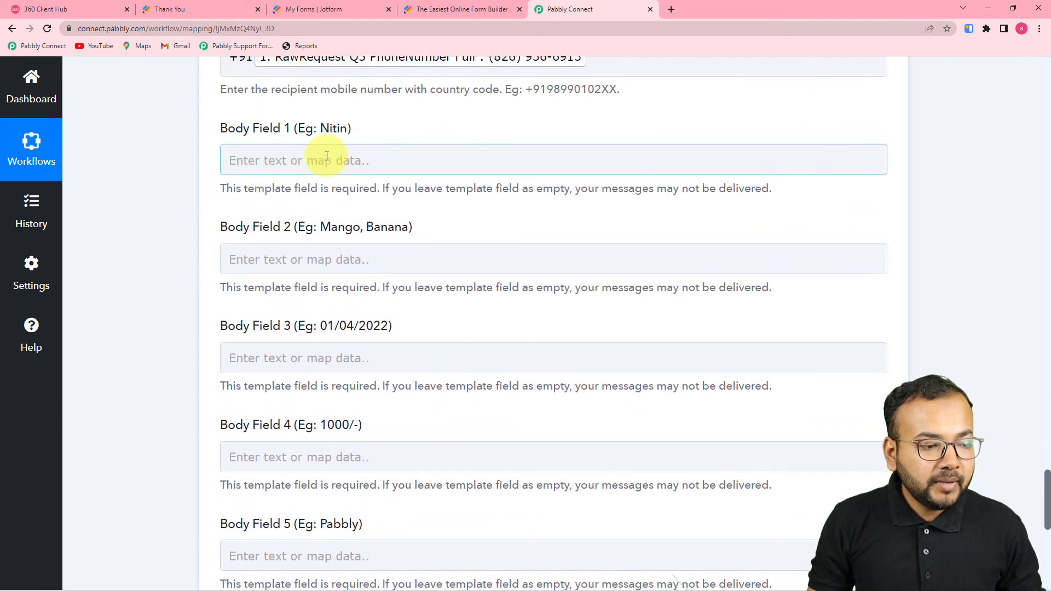
# Step: Check the confirm_order placeholders, then open the JotForm response fields for Body Field 1
pyautogui.click(75, 9)
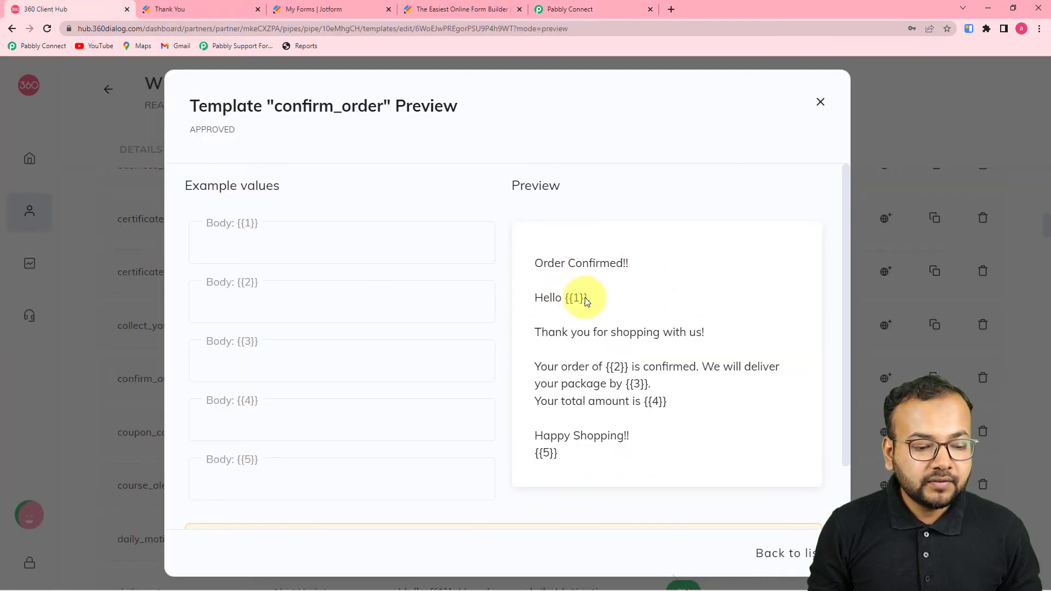
pyautogui.click(569, 8)
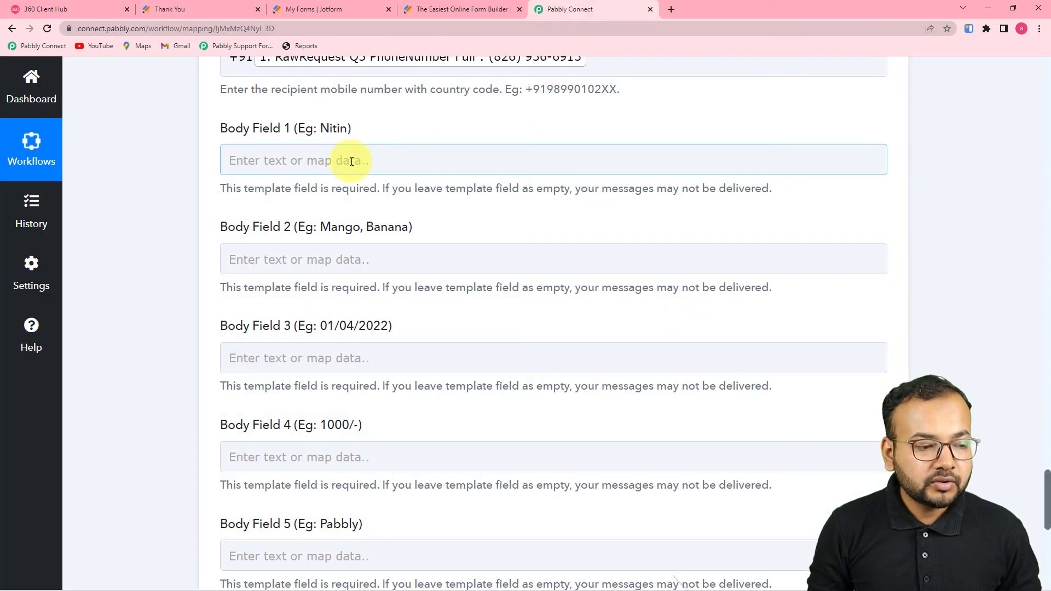
pyautogui.click(342, 161)
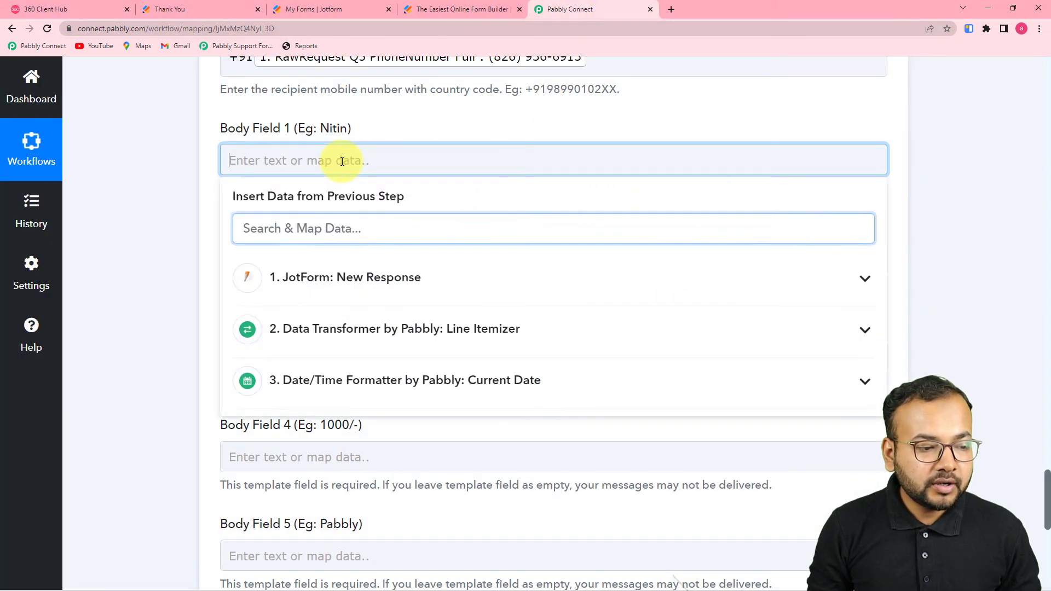
pyautogui.click(372, 292)
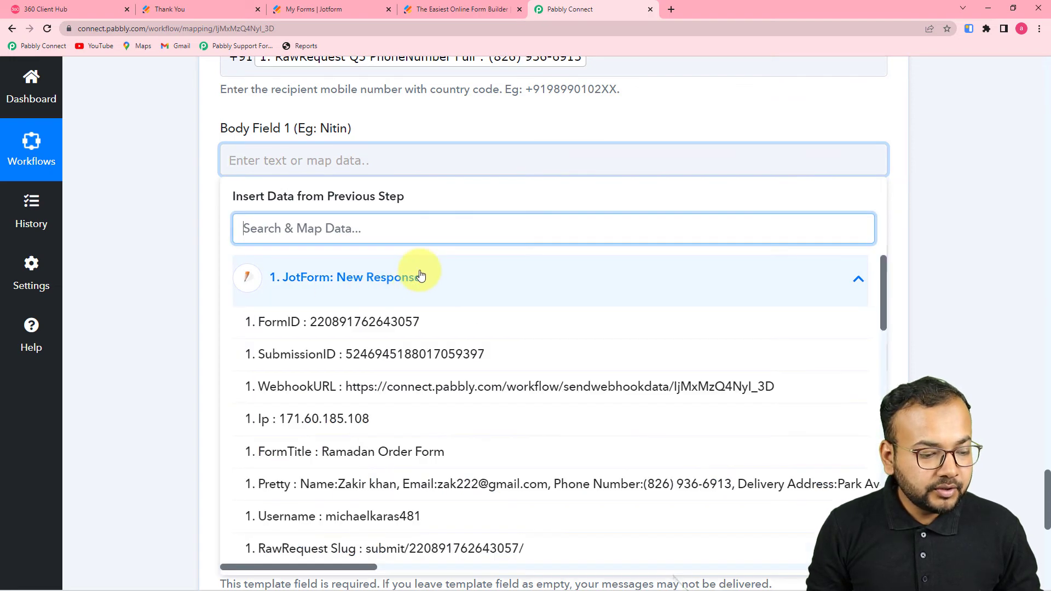
pyautogui.scroll(-3, 416, 438)
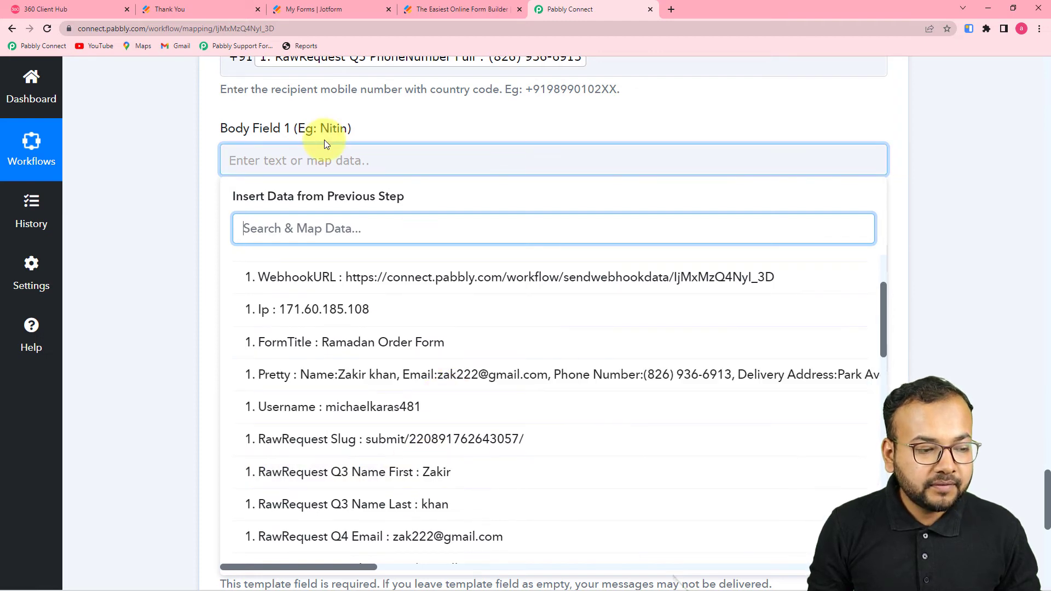
pyautogui.click(202, 165)
pyautogui.click(282, 160)
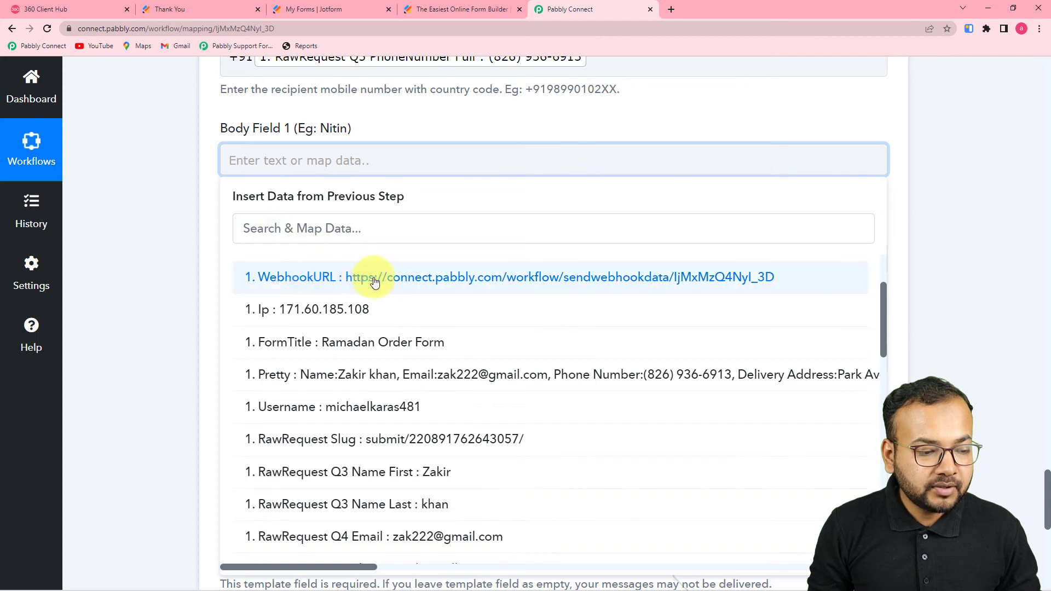
pyautogui.scroll(2, 372, 282)
pyautogui.click(391, 286)
pyautogui.click(366, 278)
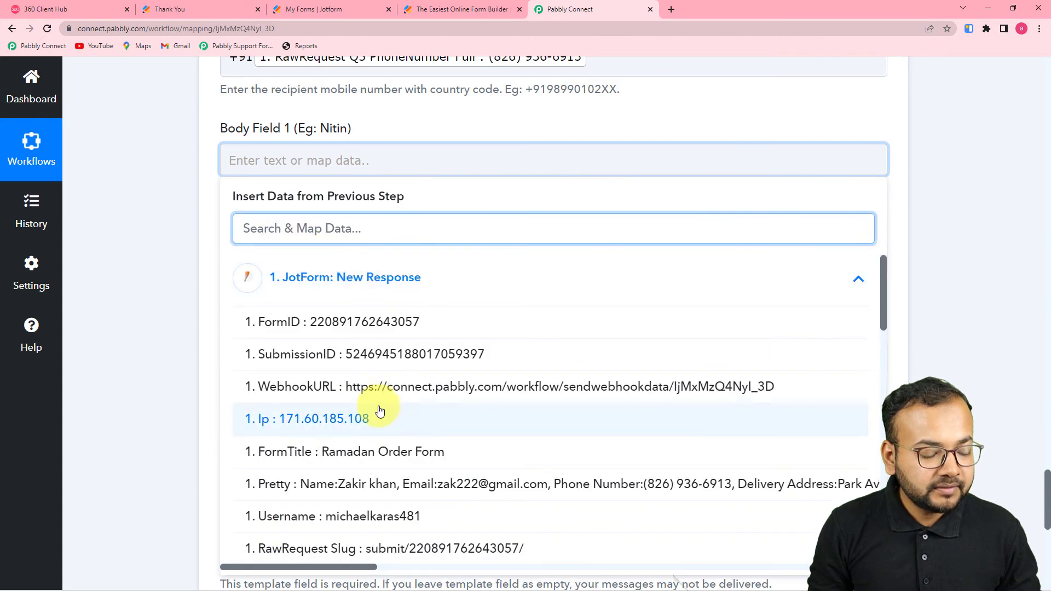
pyautogui.scroll(-3, 378, 410)
# Step: Map RawRequest Q3 Name First and Name Last into Body Field 1
pyautogui.click(435, 416)
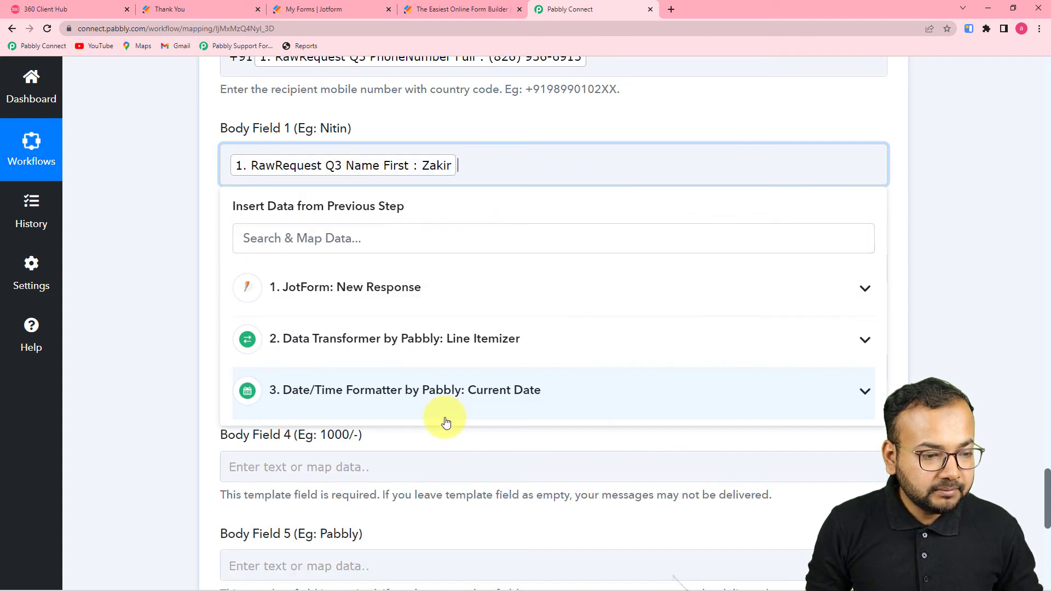
pyautogui.click(416, 290)
pyautogui.scroll(-2, 412, 509)
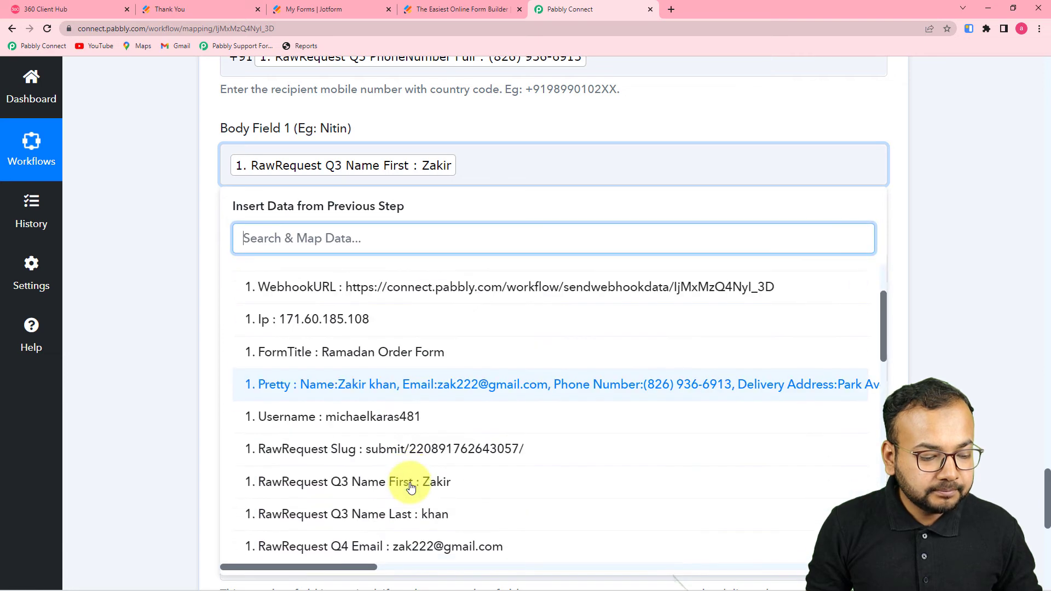
pyautogui.click(425, 514)
pyautogui.click(199, 360)
pyautogui.scroll(-2, 376, 207)
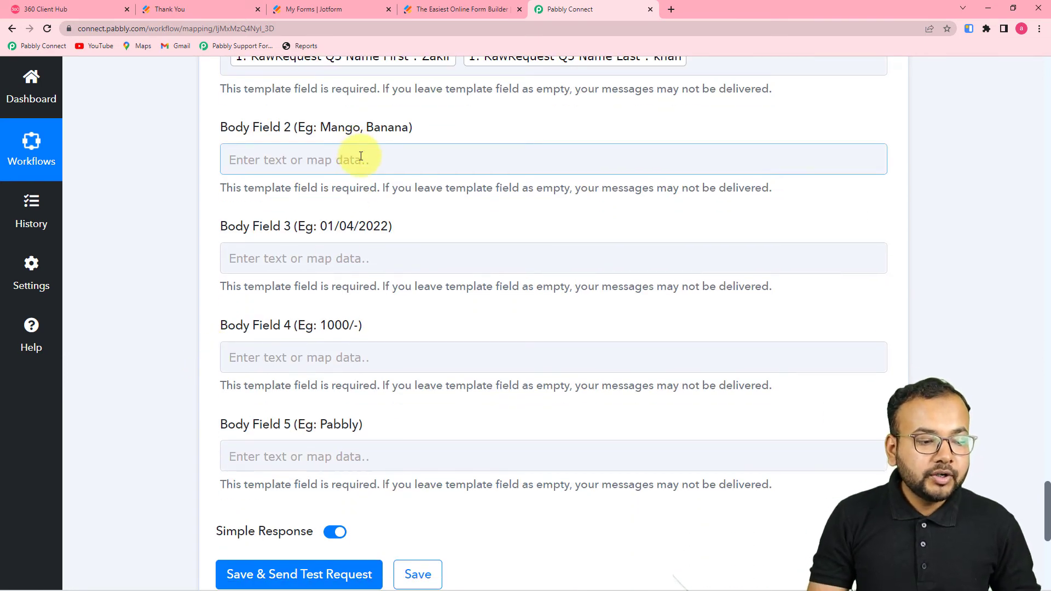
# Step: Map the Line Itemizer's 2. ProductName list into Body Field 2
pyautogui.click(102, 5)
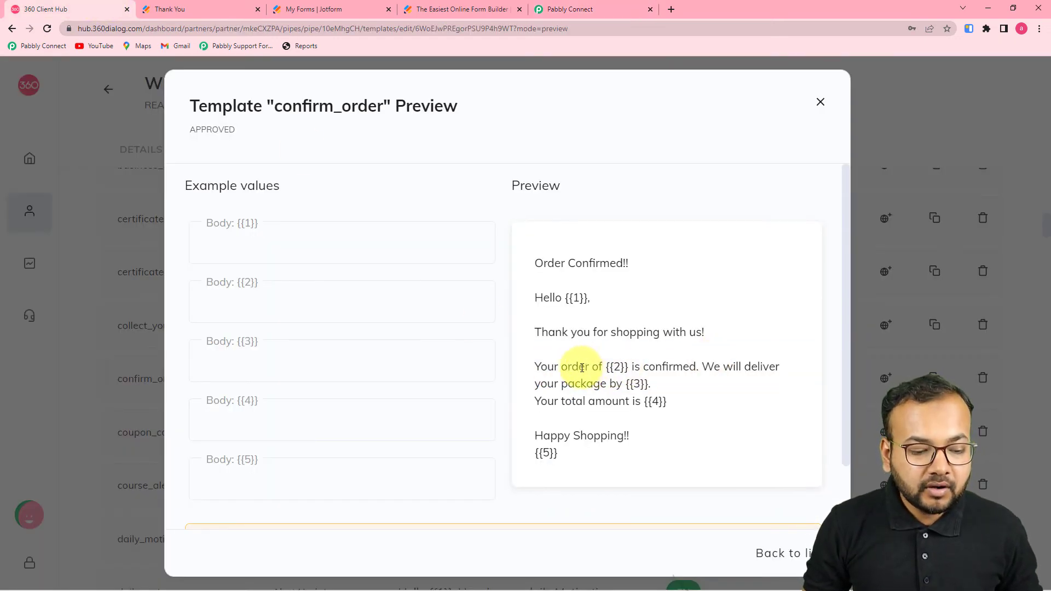
pyautogui.click(578, 10)
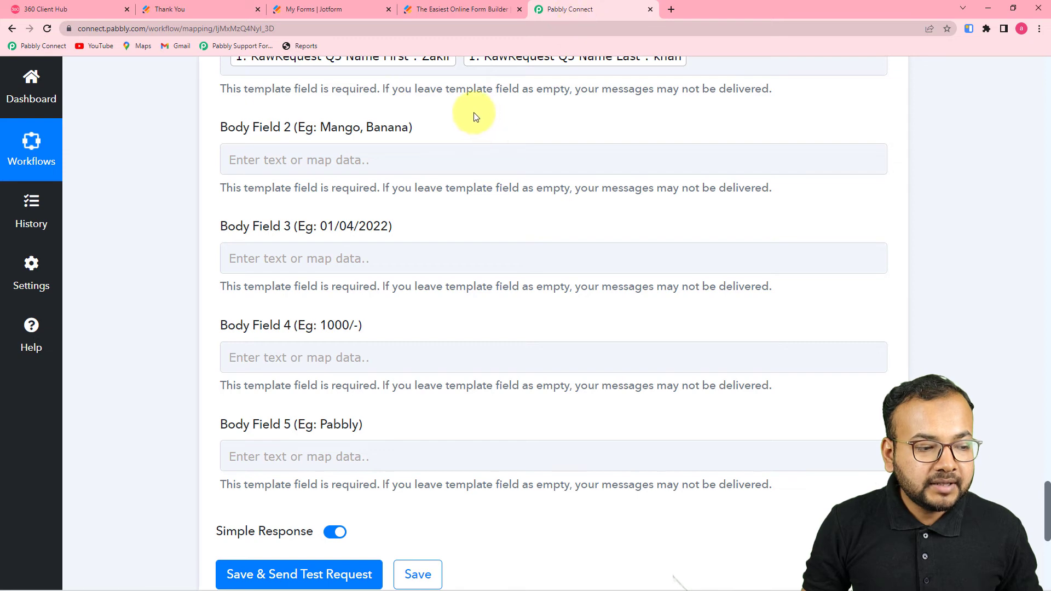
pyautogui.click(419, 158)
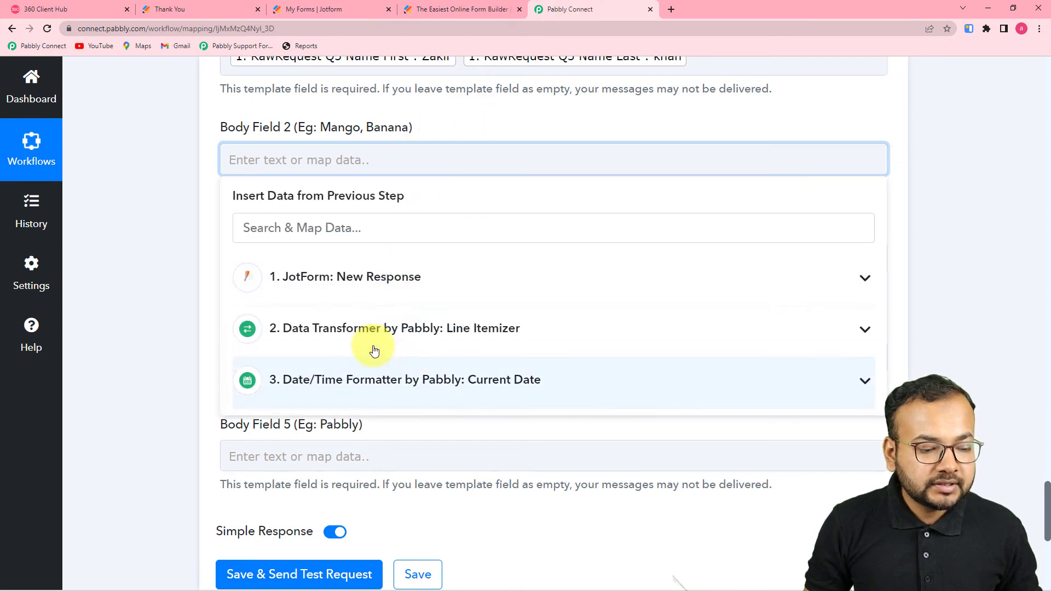
pyautogui.click(515, 339)
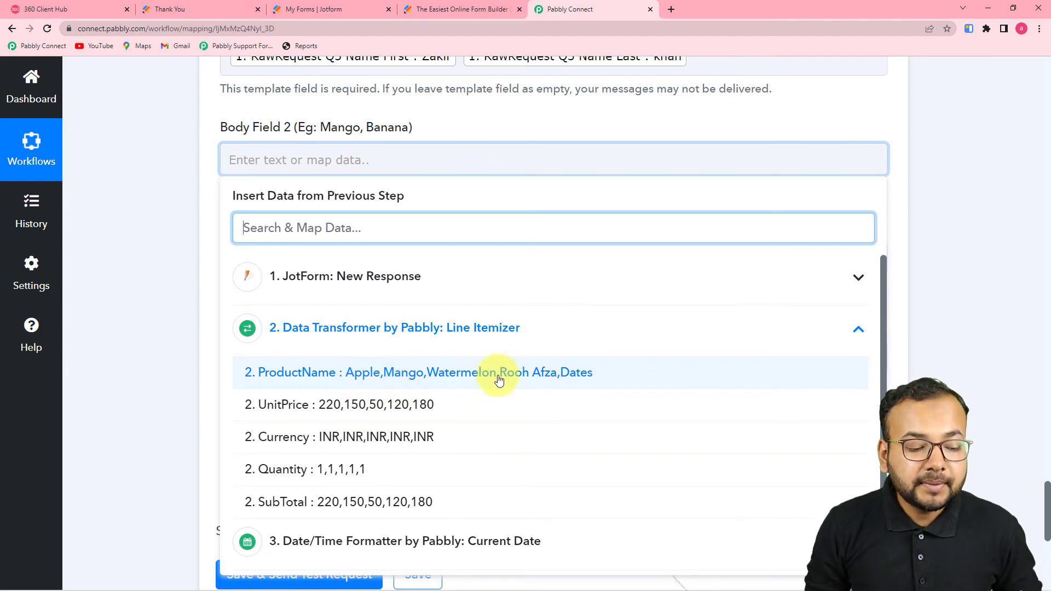
pyautogui.click(392, 377)
pyautogui.click(136, 238)
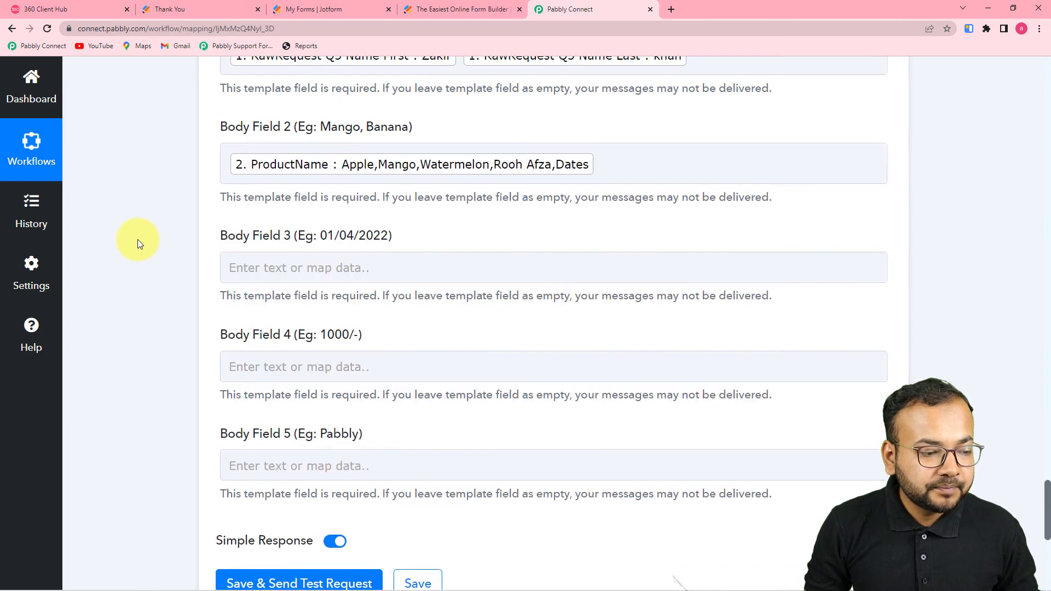
pyautogui.scroll(-3, 410, 99)
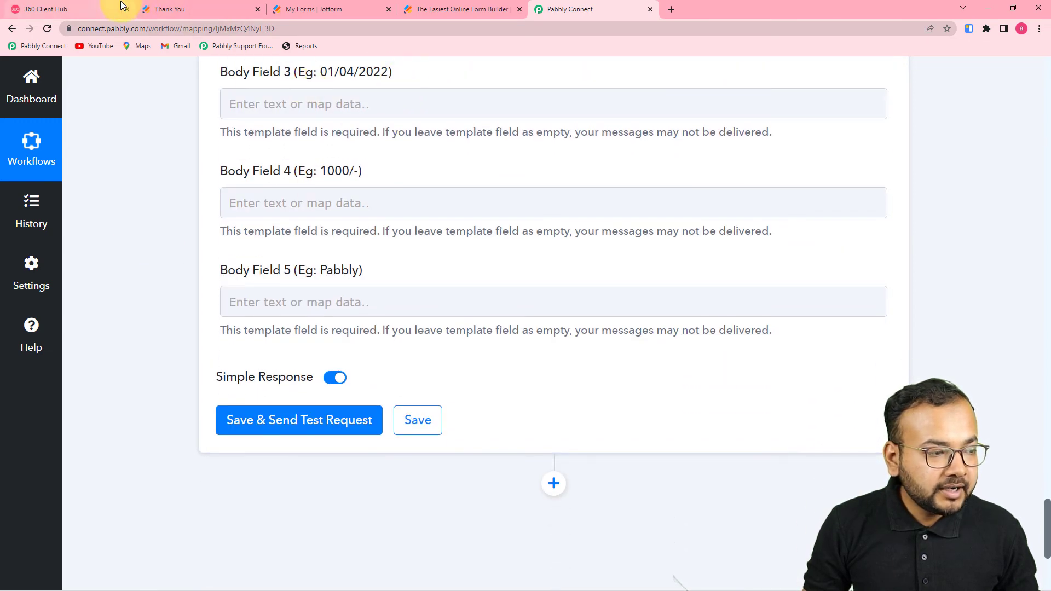
# Step: Map the Current Date step's 3. 0 Datetime (2022-04-02) into Body Field 3
pyautogui.click(109, 9)
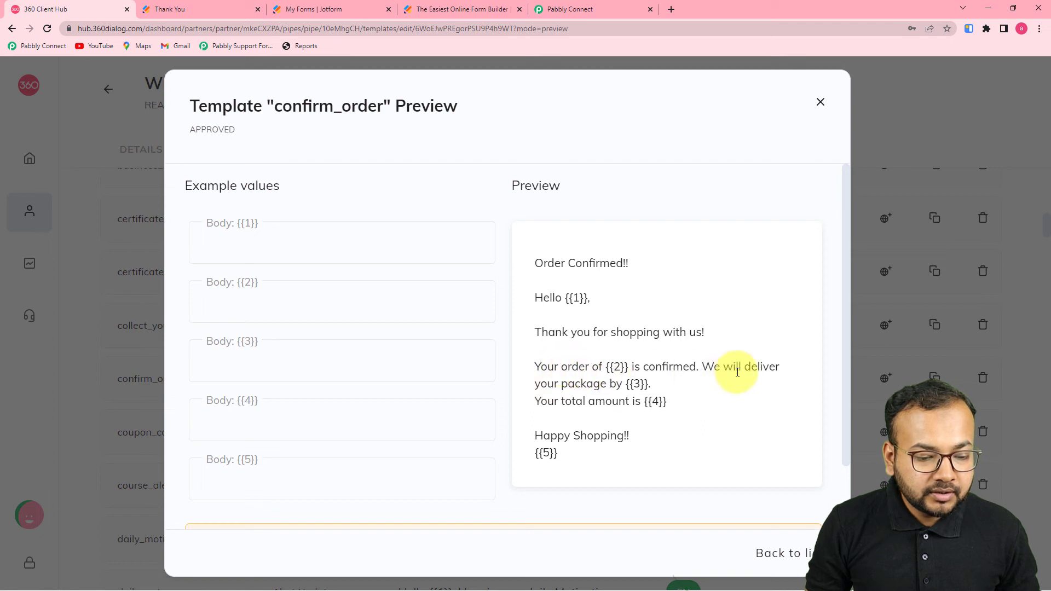
pyautogui.click(574, 8)
pyautogui.click(405, 106)
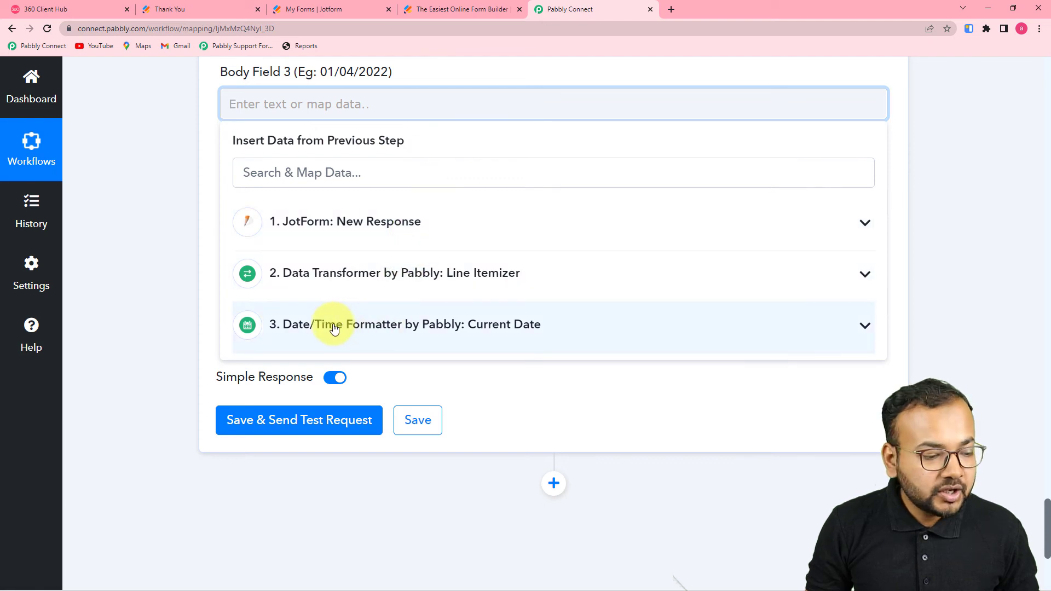
pyautogui.click(423, 333)
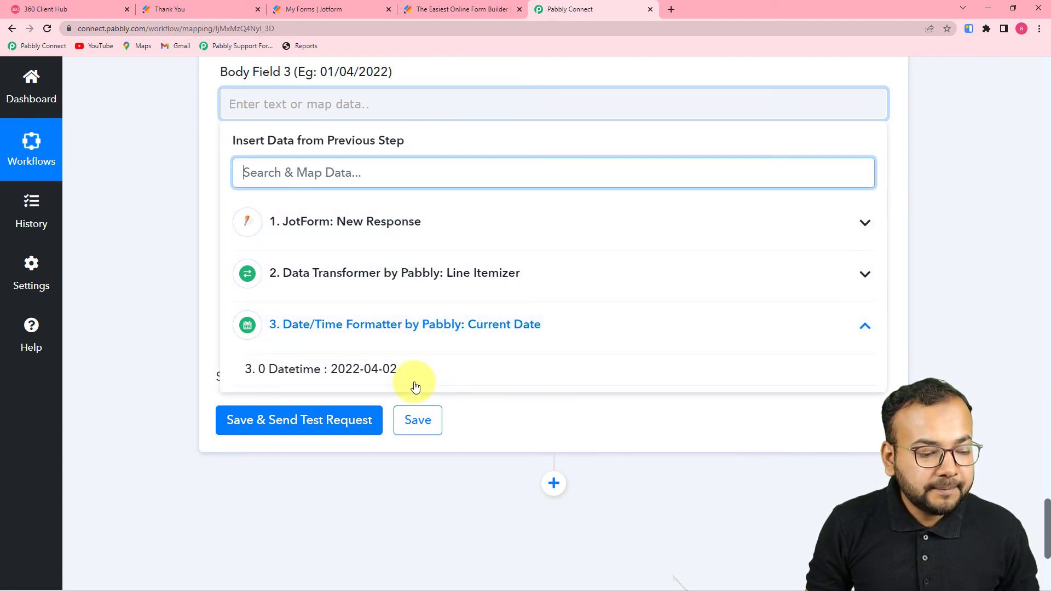
pyautogui.click(406, 380)
pyautogui.click(201, 247)
pyautogui.click(358, 216)
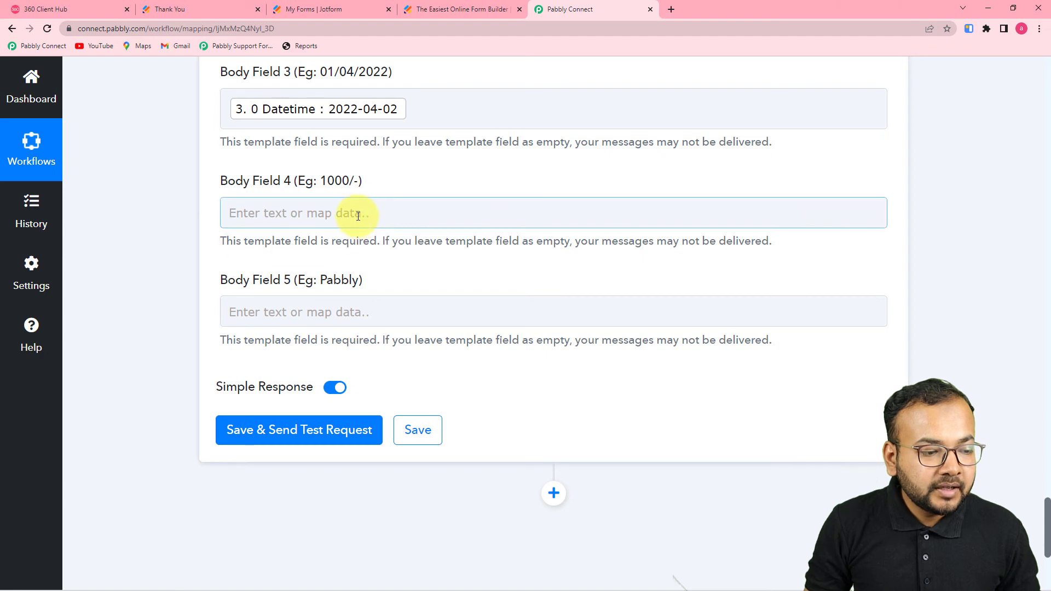
# Step: Open the JotForm New Response fields in Body Field 4's data list
pyautogui.click(281, 208)
pyautogui.scroll(-2, 265, 202)
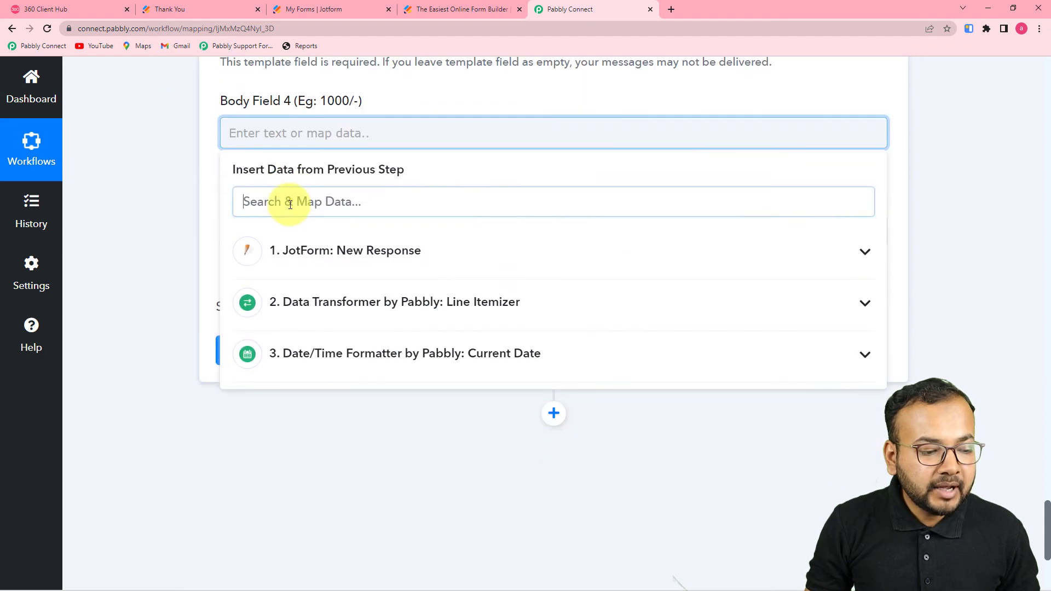
pyautogui.click(344, 251)
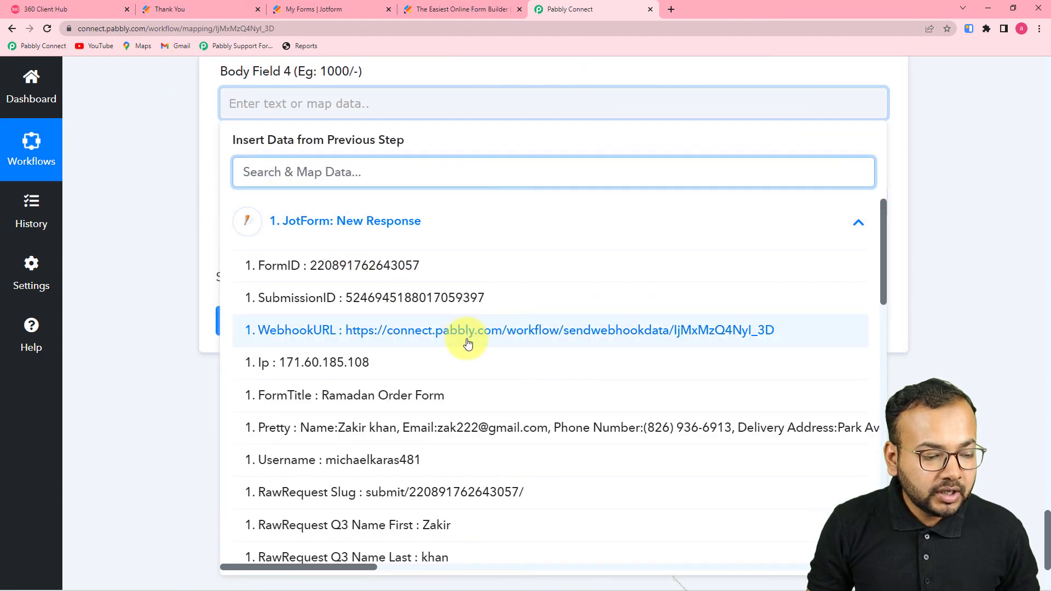
pyautogui.scroll(-8, 468, 340)
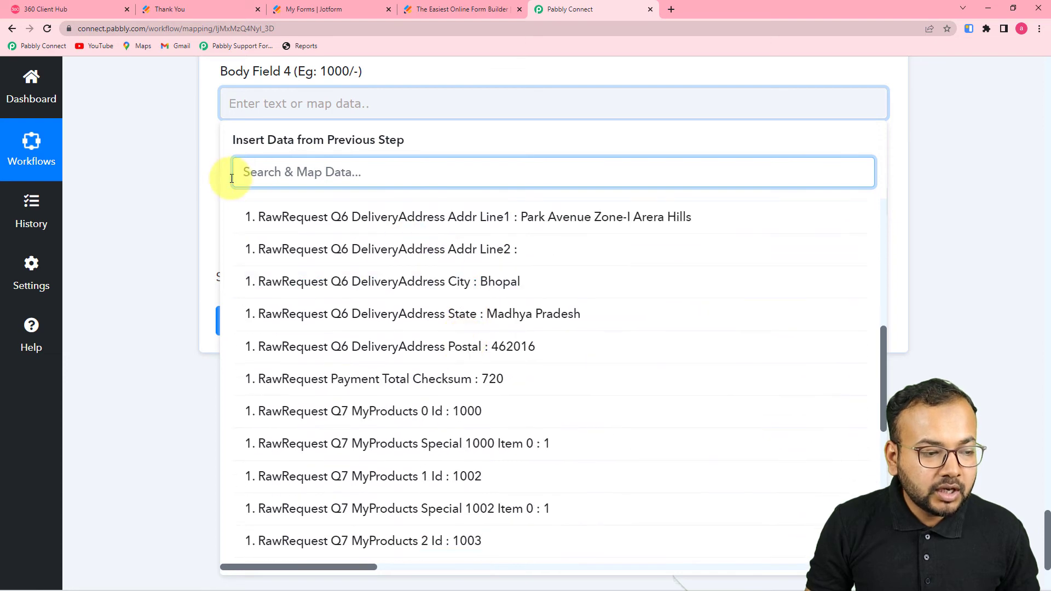
pyautogui.click(212, 212)
pyautogui.click(528, 102)
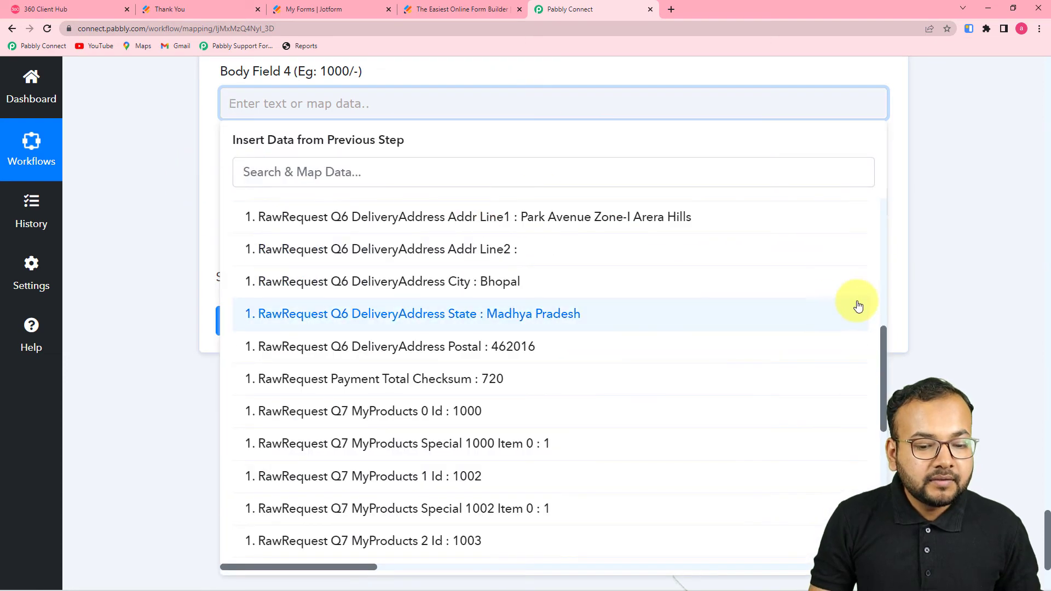
pyautogui.scroll(10, 633, 253)
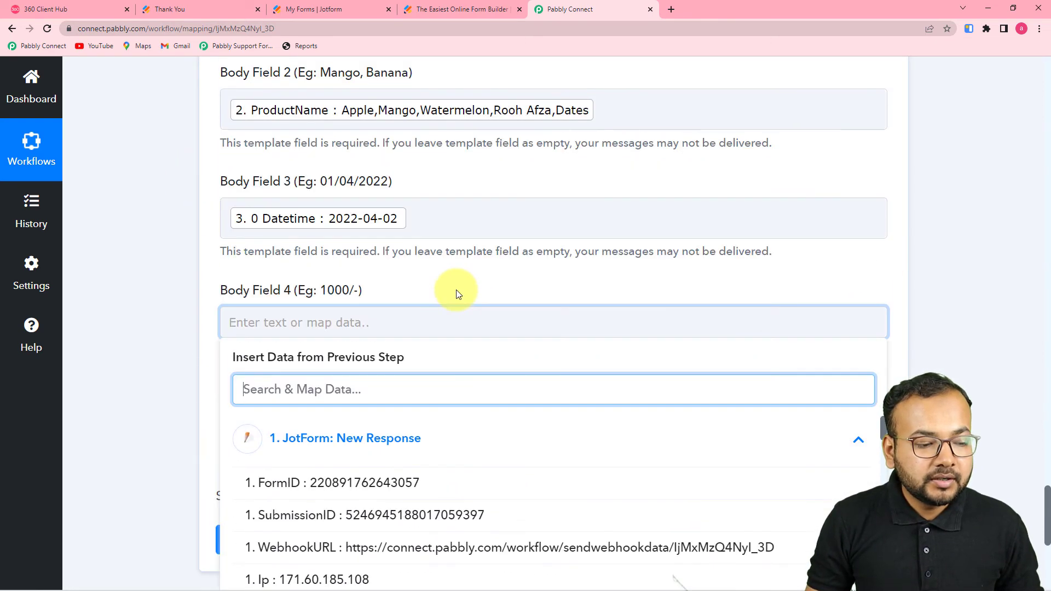
pyautogui.click(390, 452)
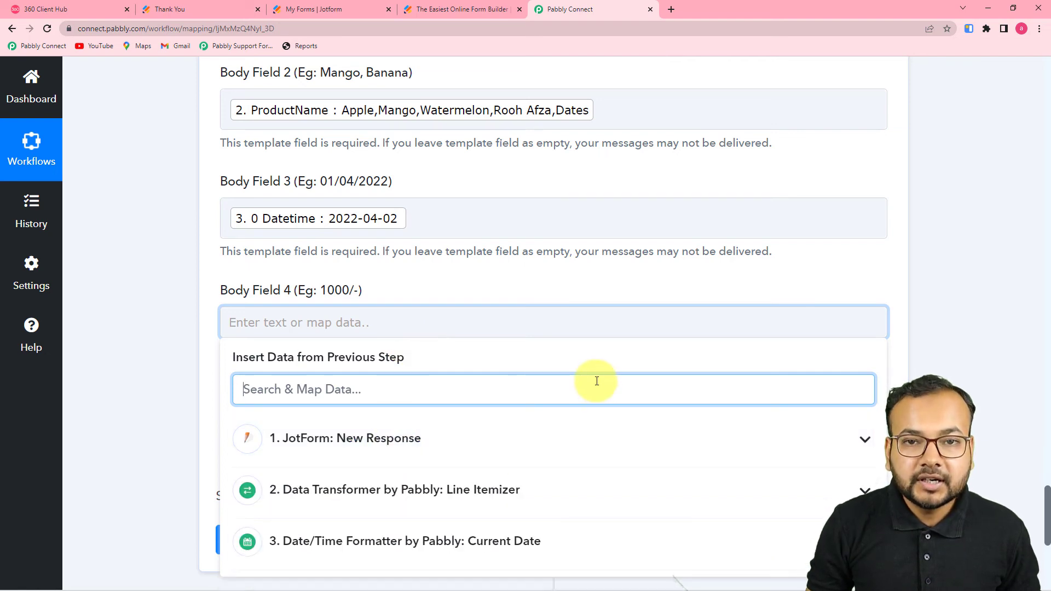
pyautogui.scroll(-6, 596, 378)
pyautogui.click(356, 126)
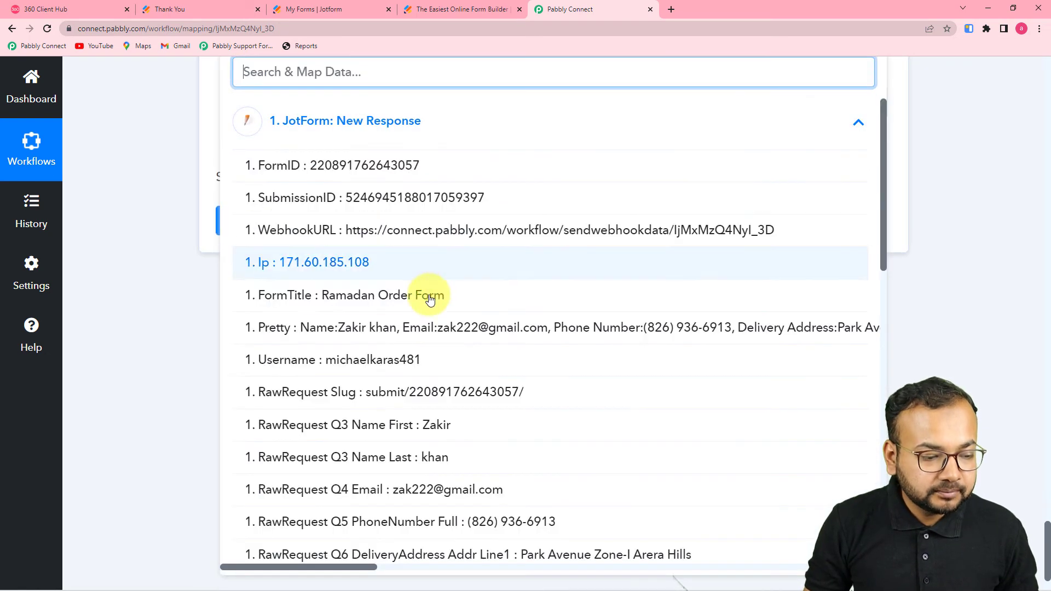
pyautogui.scroll(-10, 425, 295)
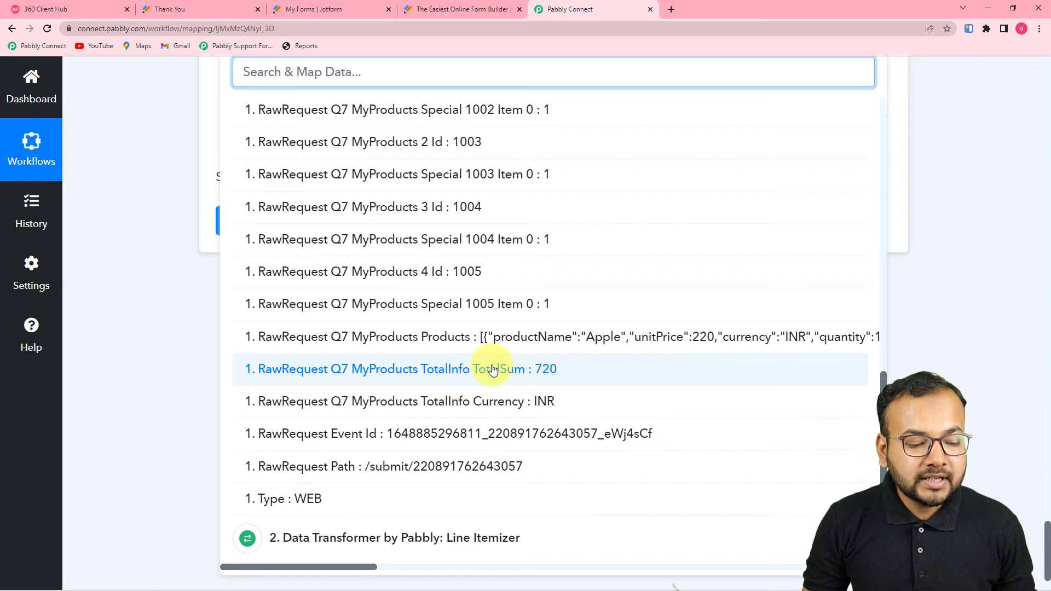
# Step: Map RawRequest Q7 MyProducts TotalInfo TotalSum (720) into Body Field 4, followed by /-
pyautogui.click(555, 376)
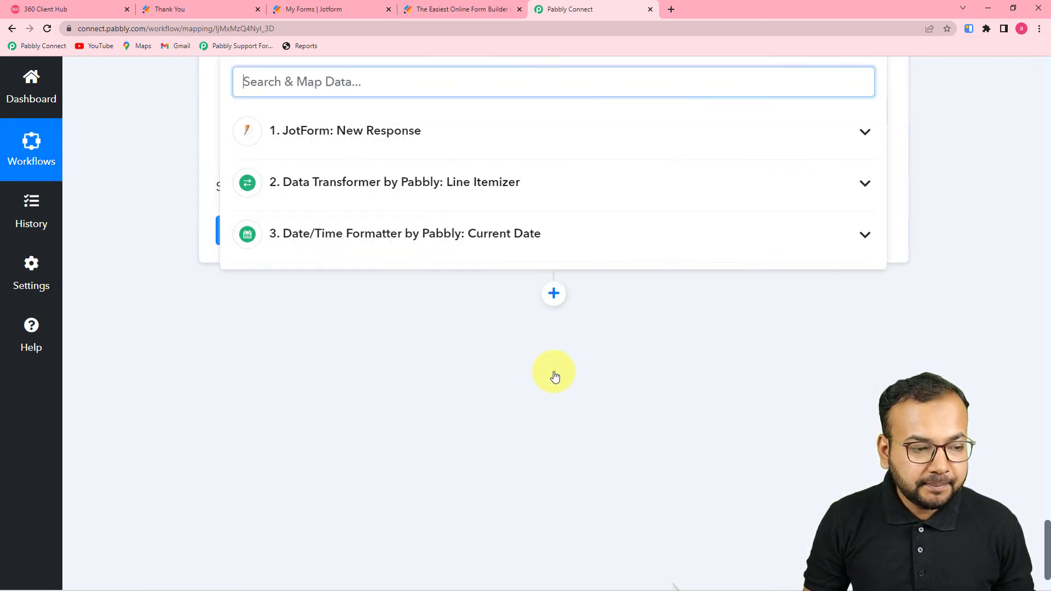
pyautogui.scroll(4, 545, 300)
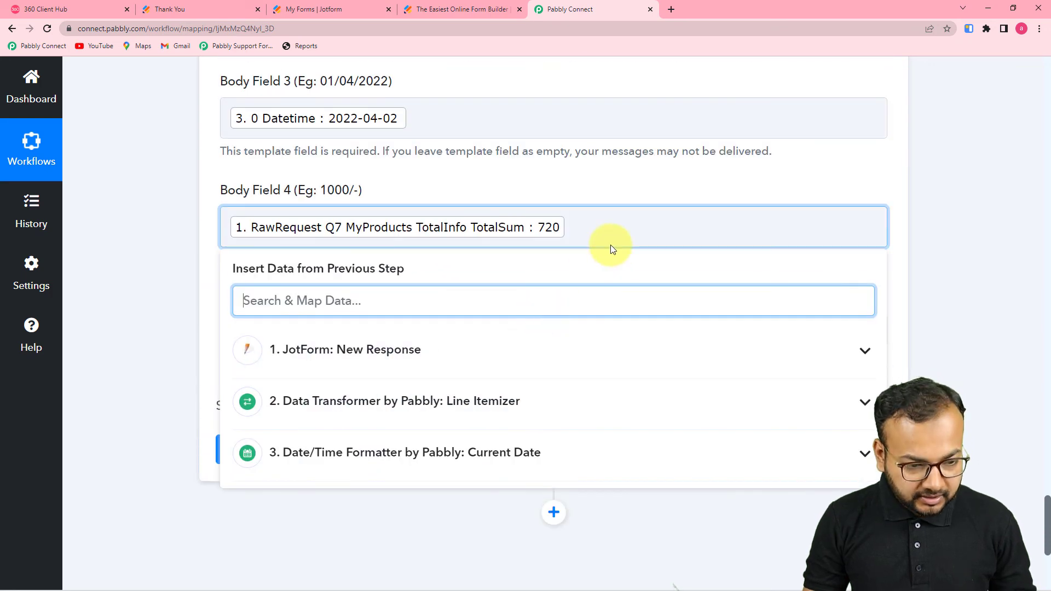
pyautogui.click(608, 224)
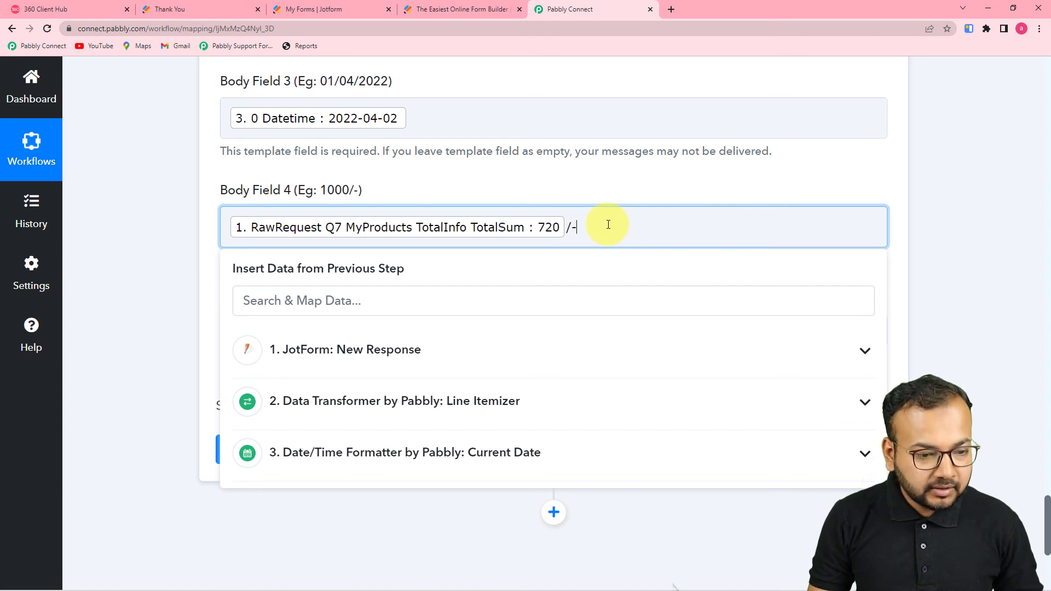
pyautogui.click(655, 185)
pyautogui.scroll(-3, 655, 187)
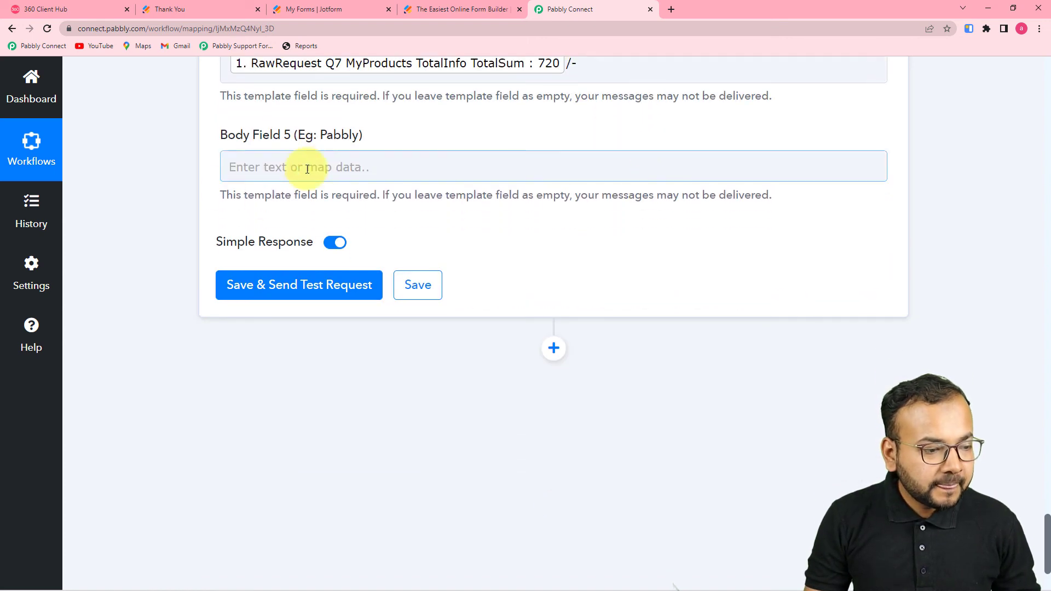
# Step: Enter 'Pabbly Store' in Body Field 5 and review the mapped fields
pyautogui.click(327, 162)
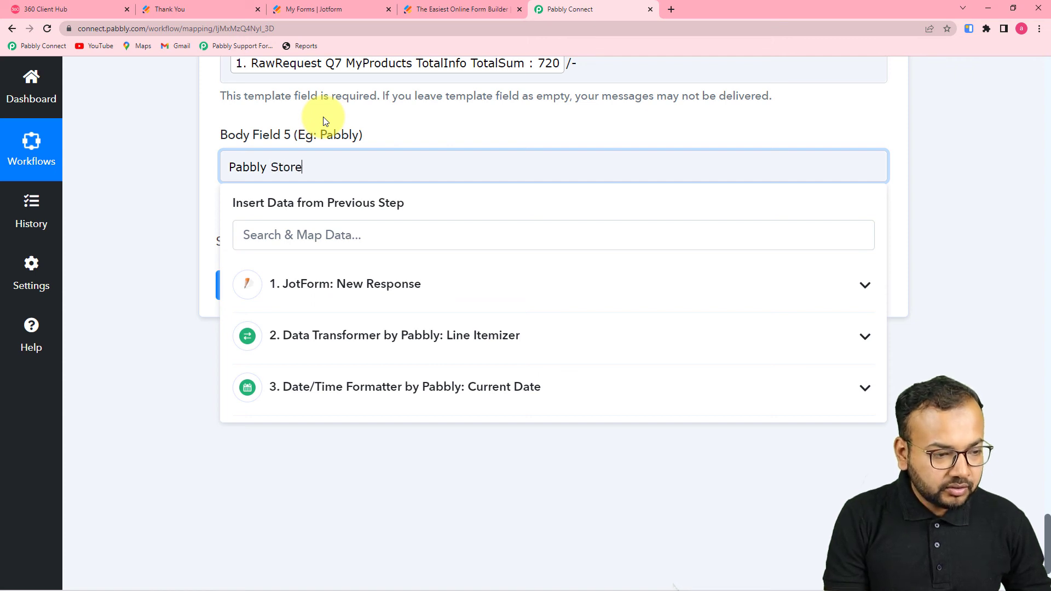
pyautogui.click(139, 179)
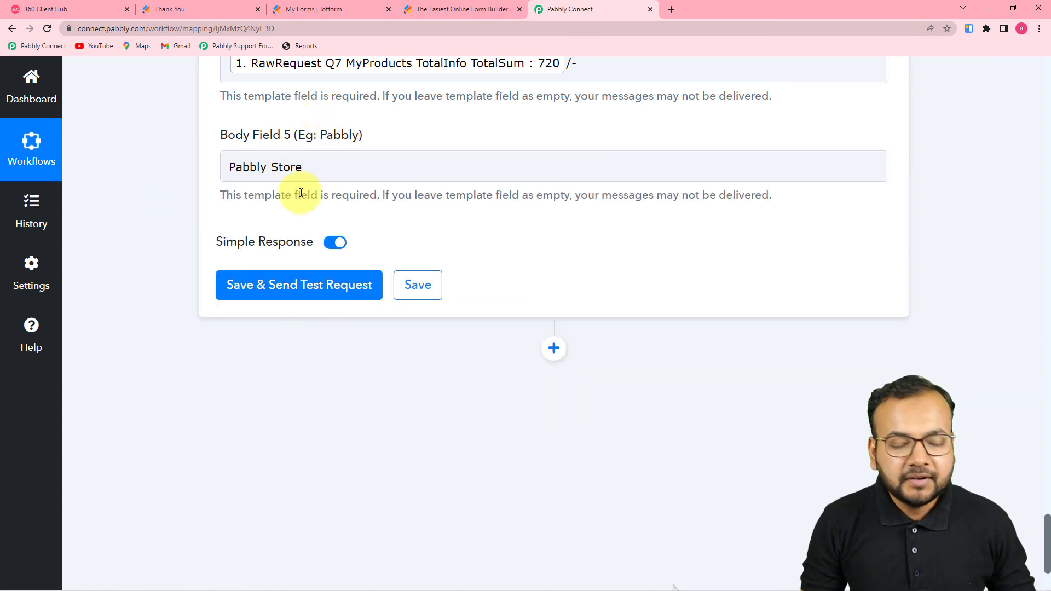
pyautogui.click(270, 170)
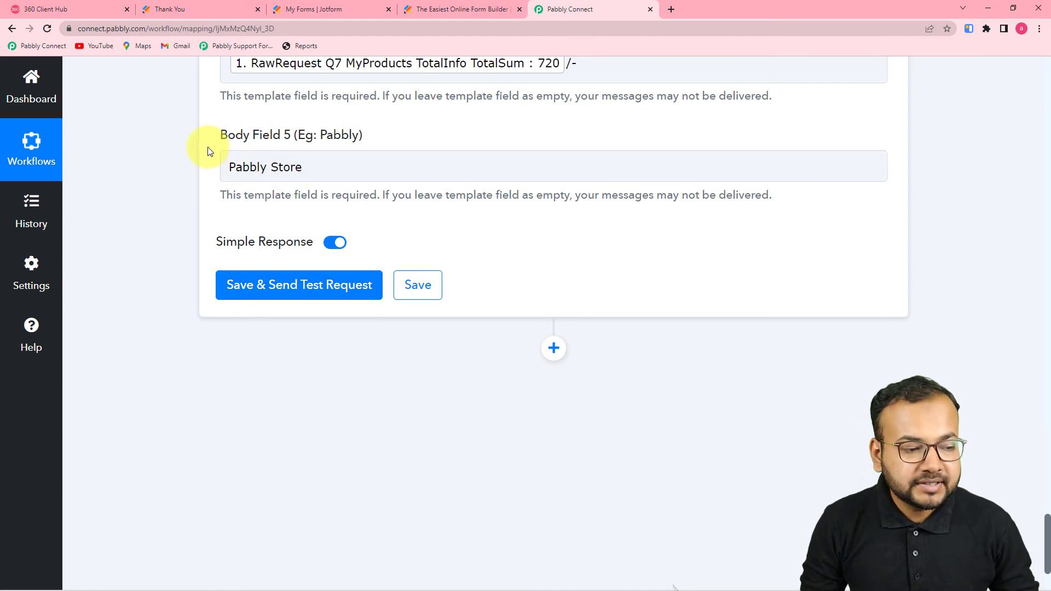
pyautogui.click(274, 165)
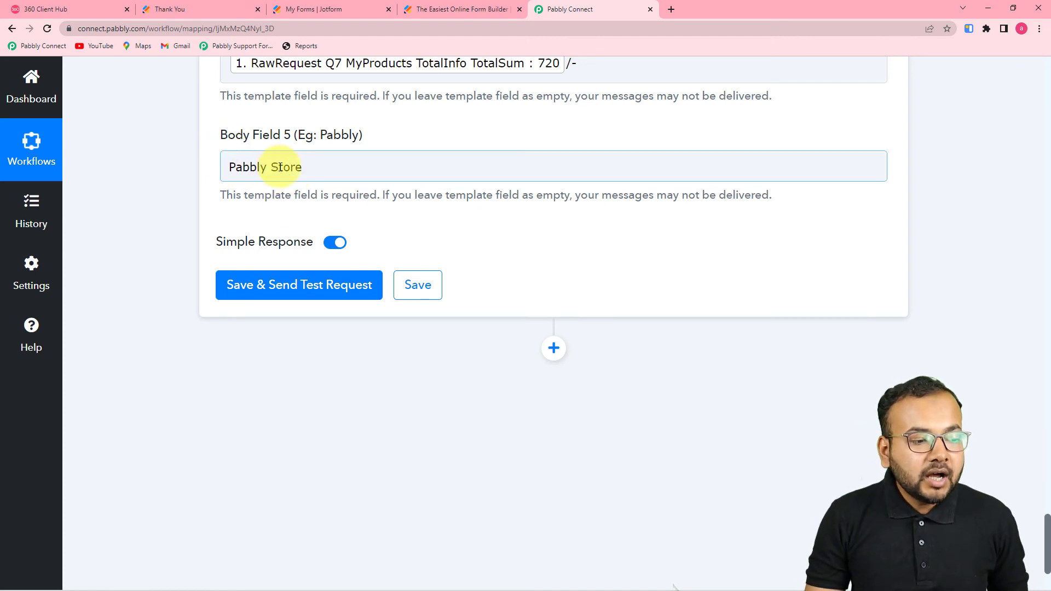
pyautogui.scroll(2, 298, 234)
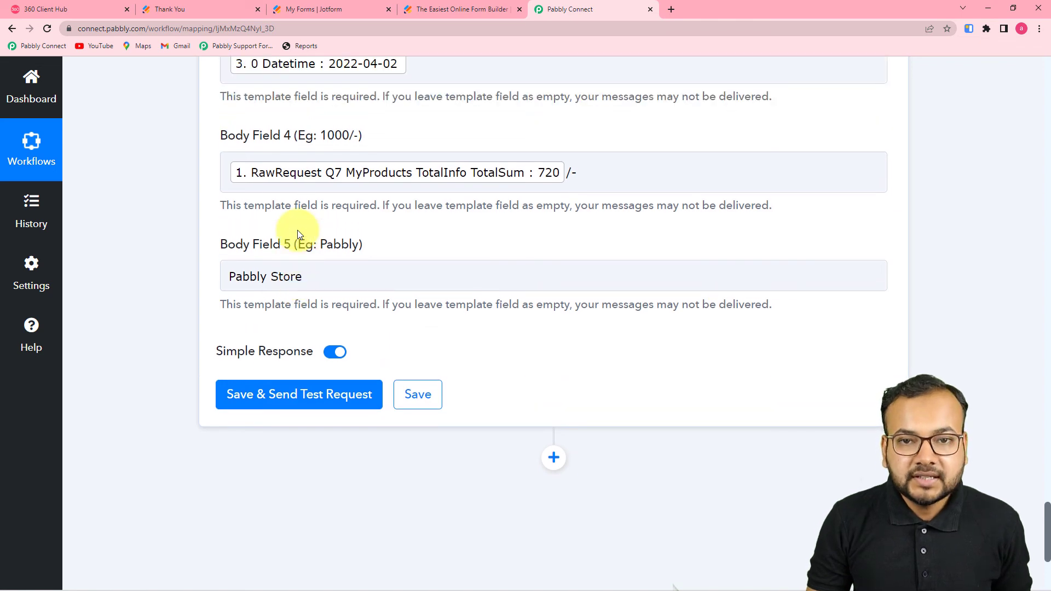
pyautogui.scroll(7, 299, 233)
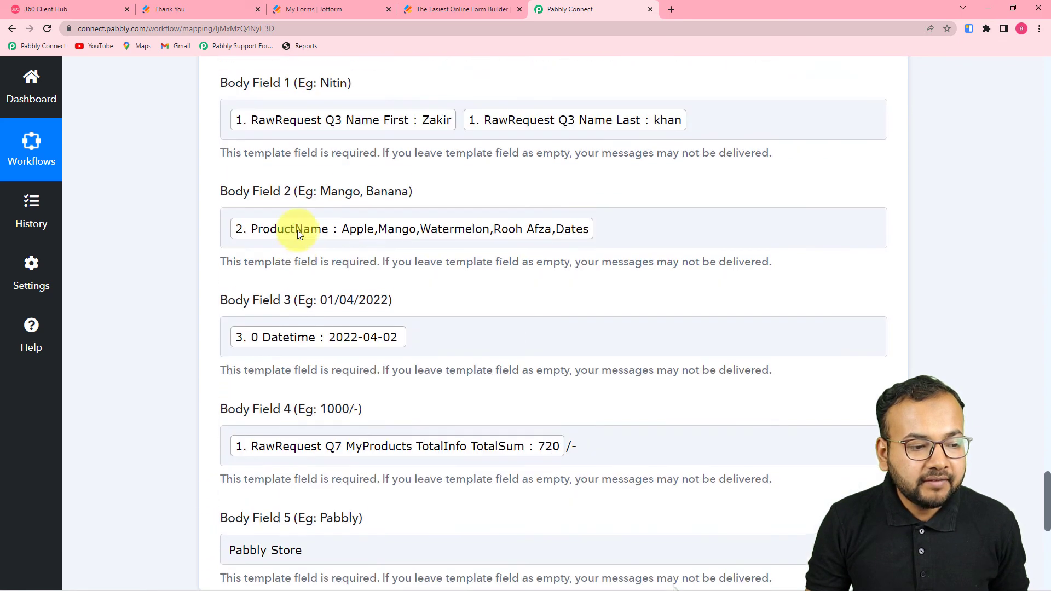
pyautogui.scroll(2, 298, 234)
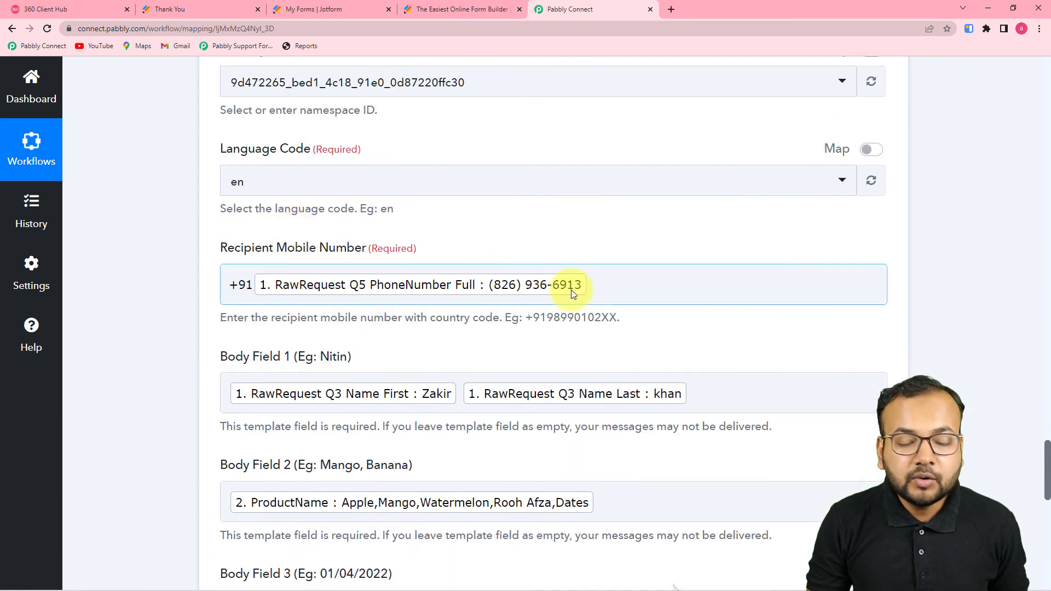
pyautogui.scroll(-12, 401, 315)
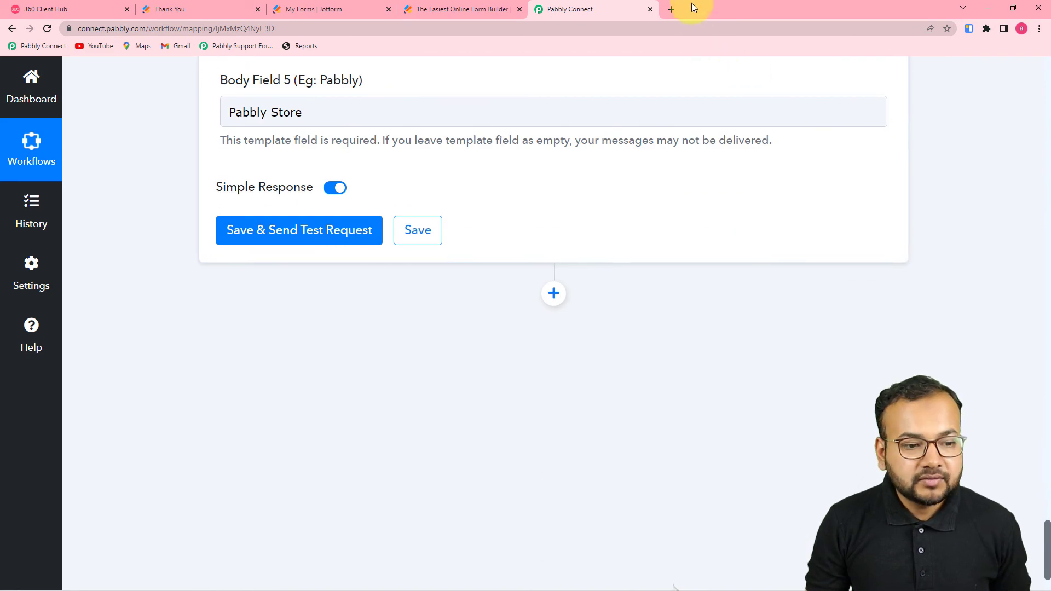
# Step: Save and send the test request, then view the Order Confirmed message in WhatsApp Web
pyautogui.click(670, 10)
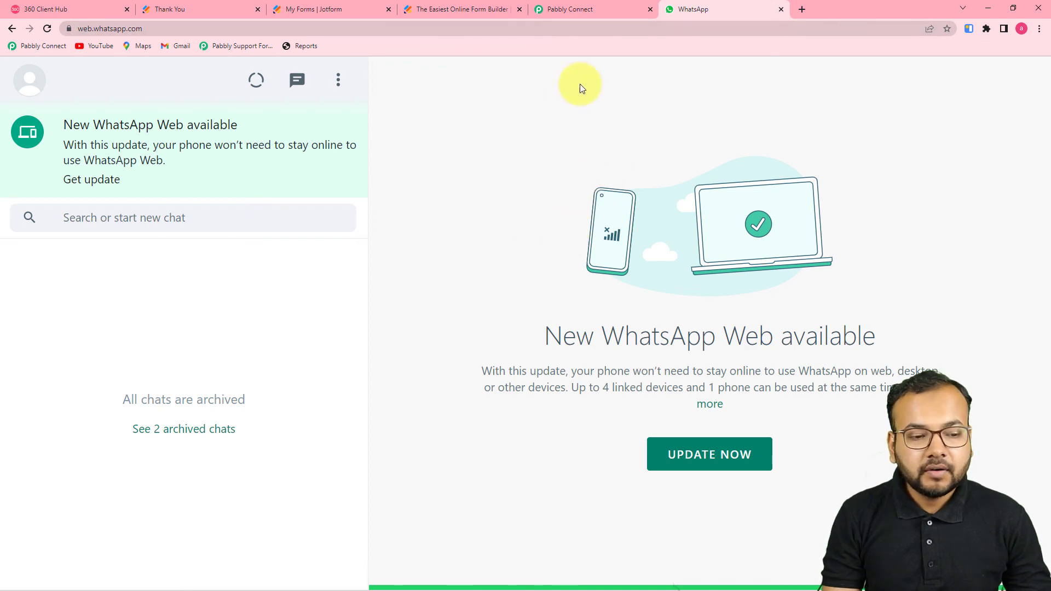
pyautogui.click(579, 12)
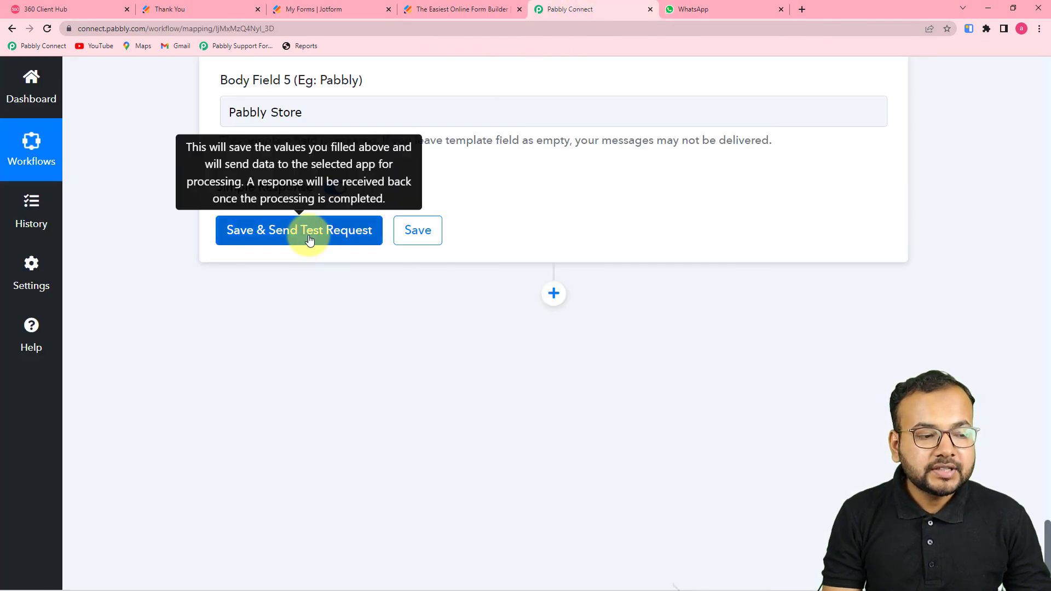
pyautogui.click(307, 241)
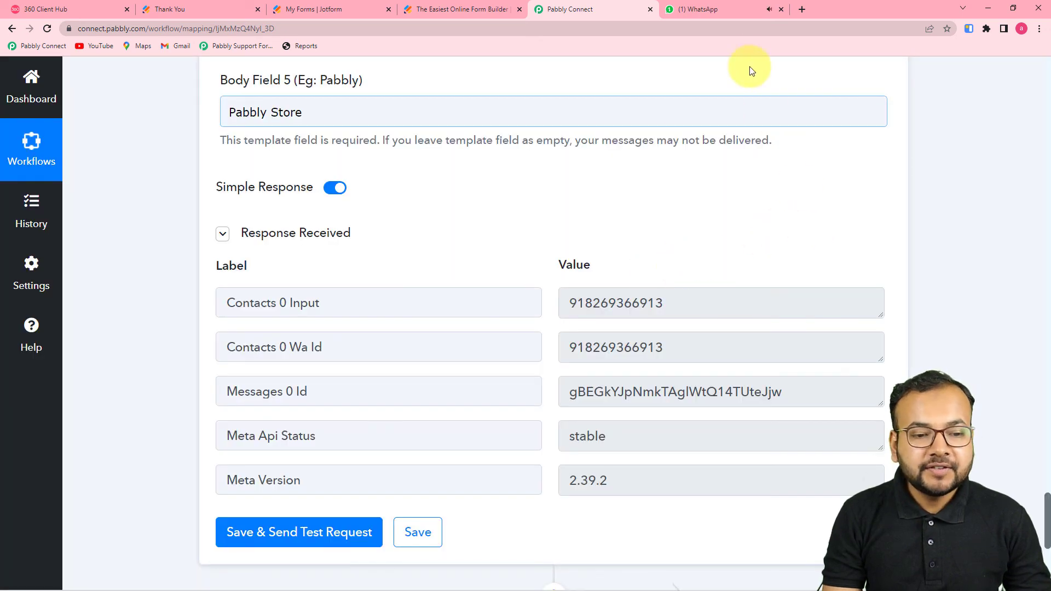
pyautogui.click(731, 15)
pyautogui.click(283, 297)
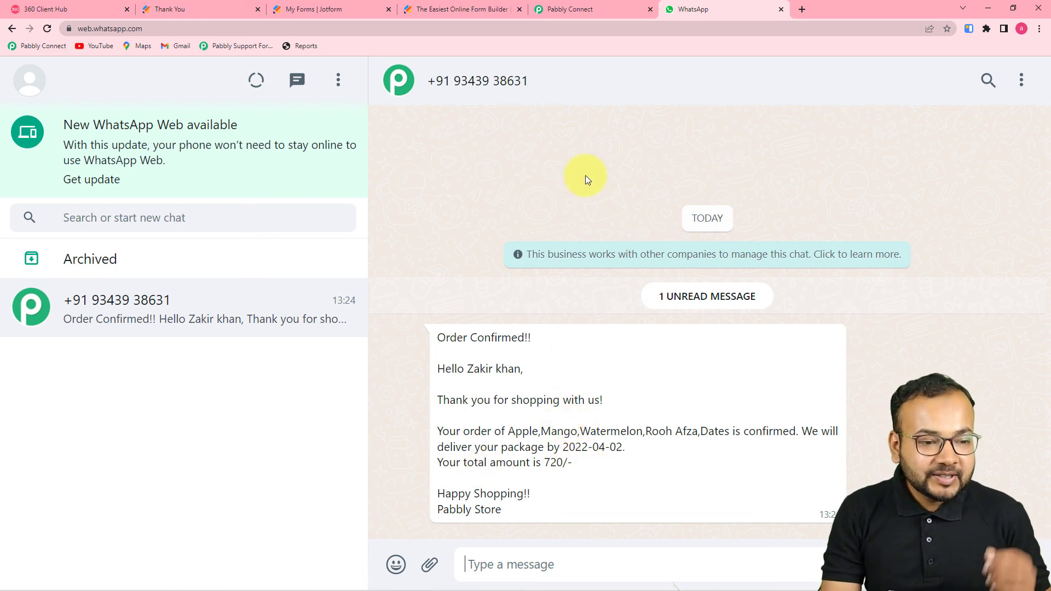
# Step: Return to the Automated Food Ordering System workflow in Pabbly Connect, scrolled up to its JotForm trigger
pyautogui.click(566, 11)
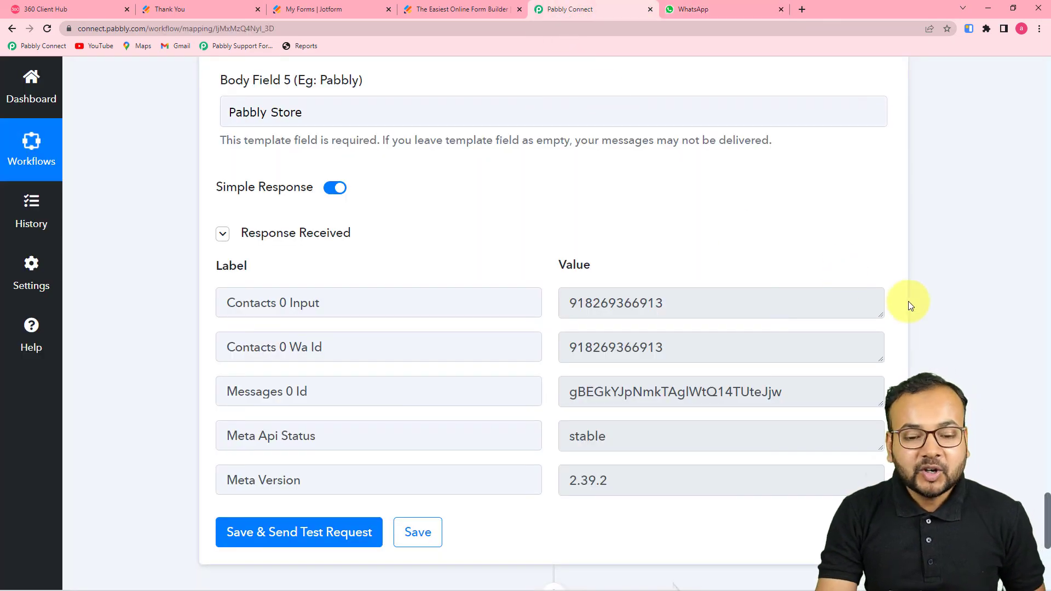
pyautogui.scroll(20, 946, 321)
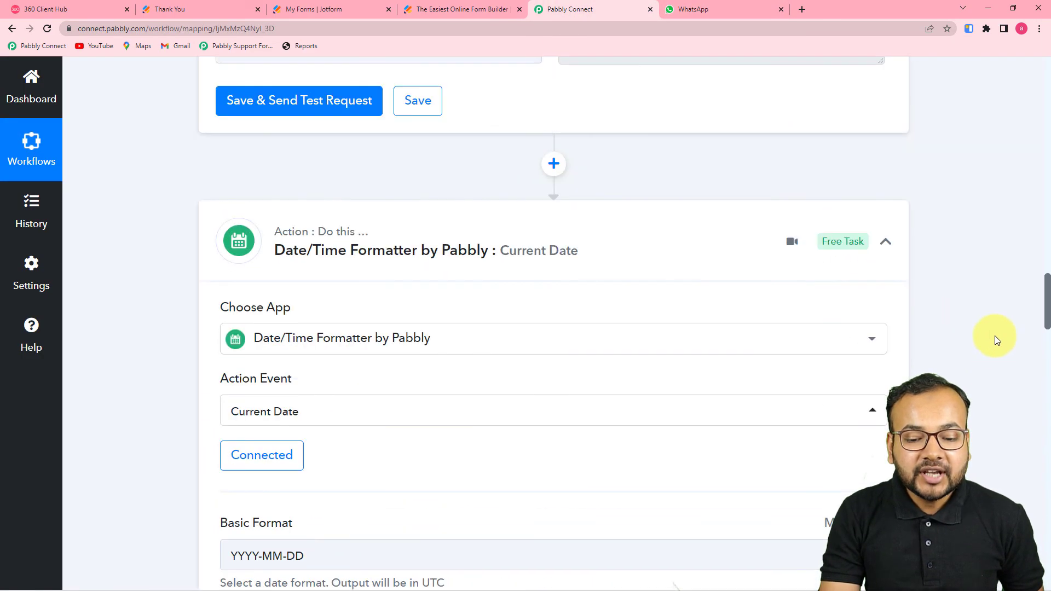
pyautogui.moveTo(1046, 294); pyautogui.dragTo(1042, 82)
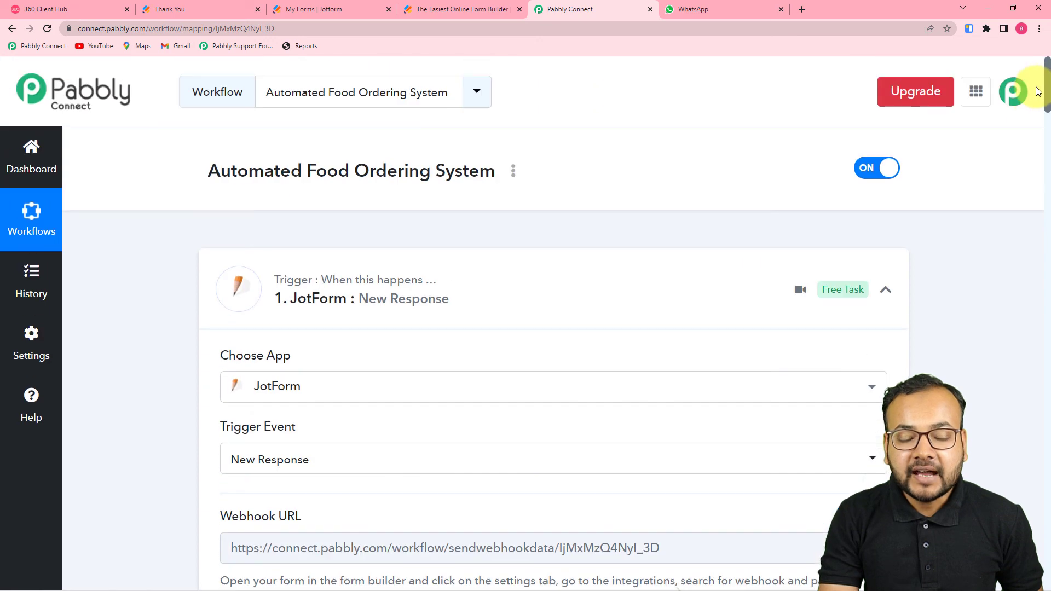